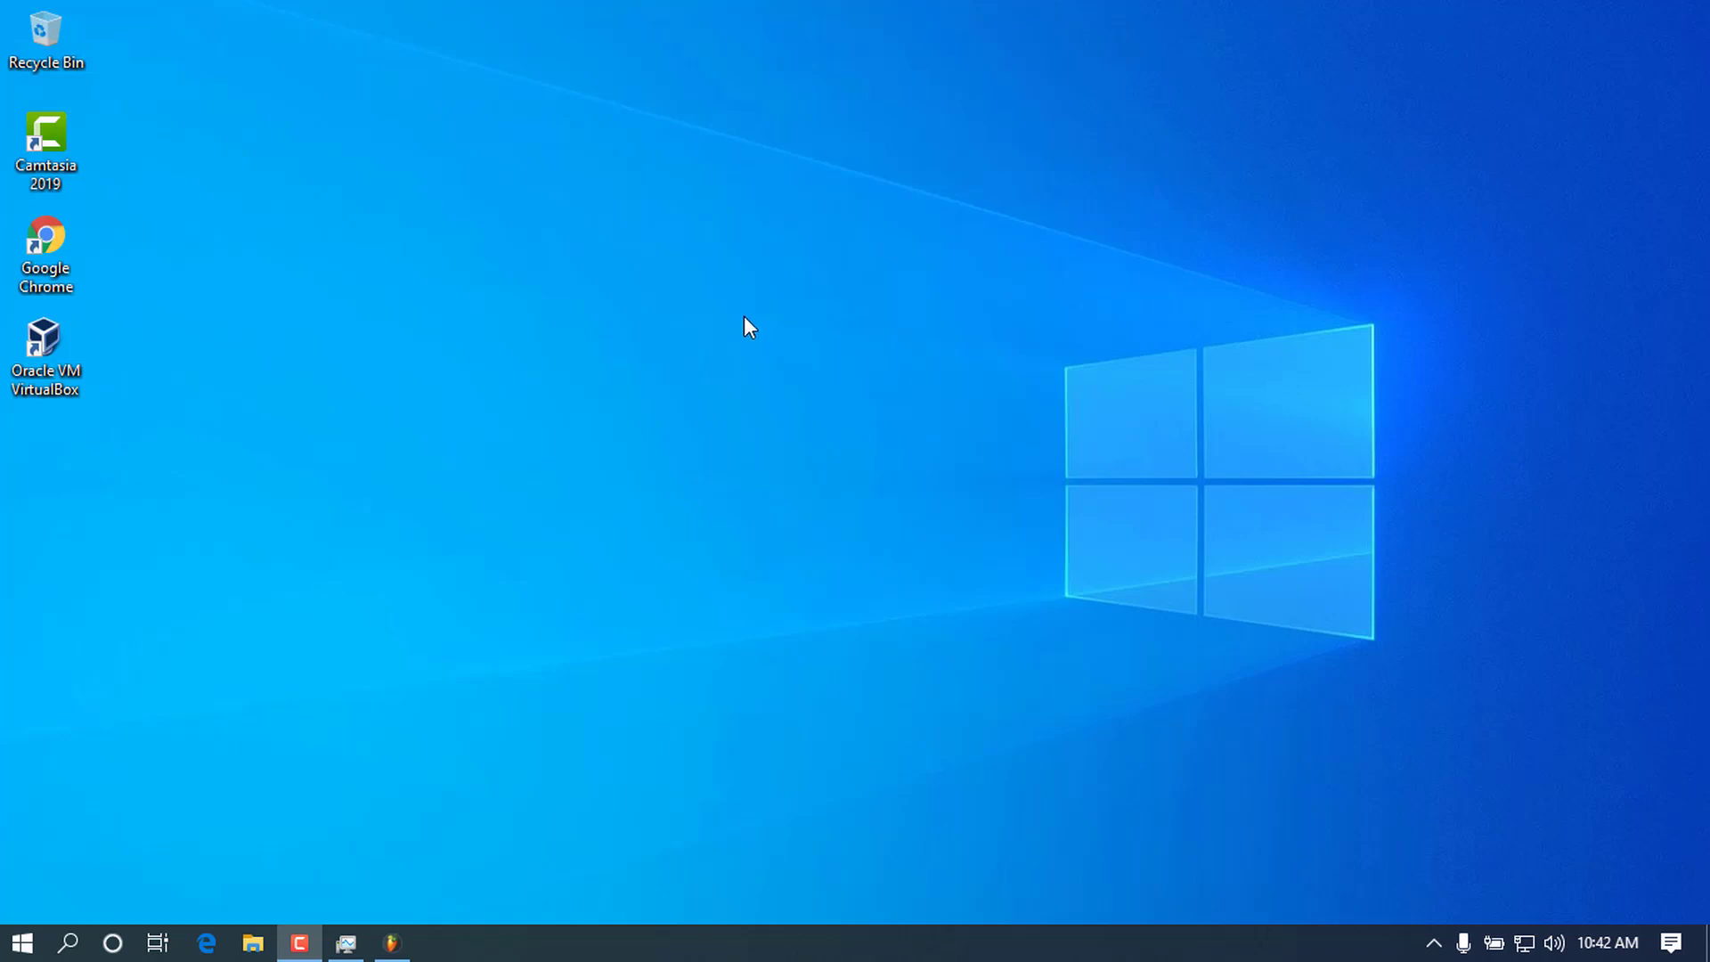
# - Open Google Chrome, search for "xampp", and open the Apache Friends page for XAMPP installers and downloads
pyautogui.doubleClick(68, 276)
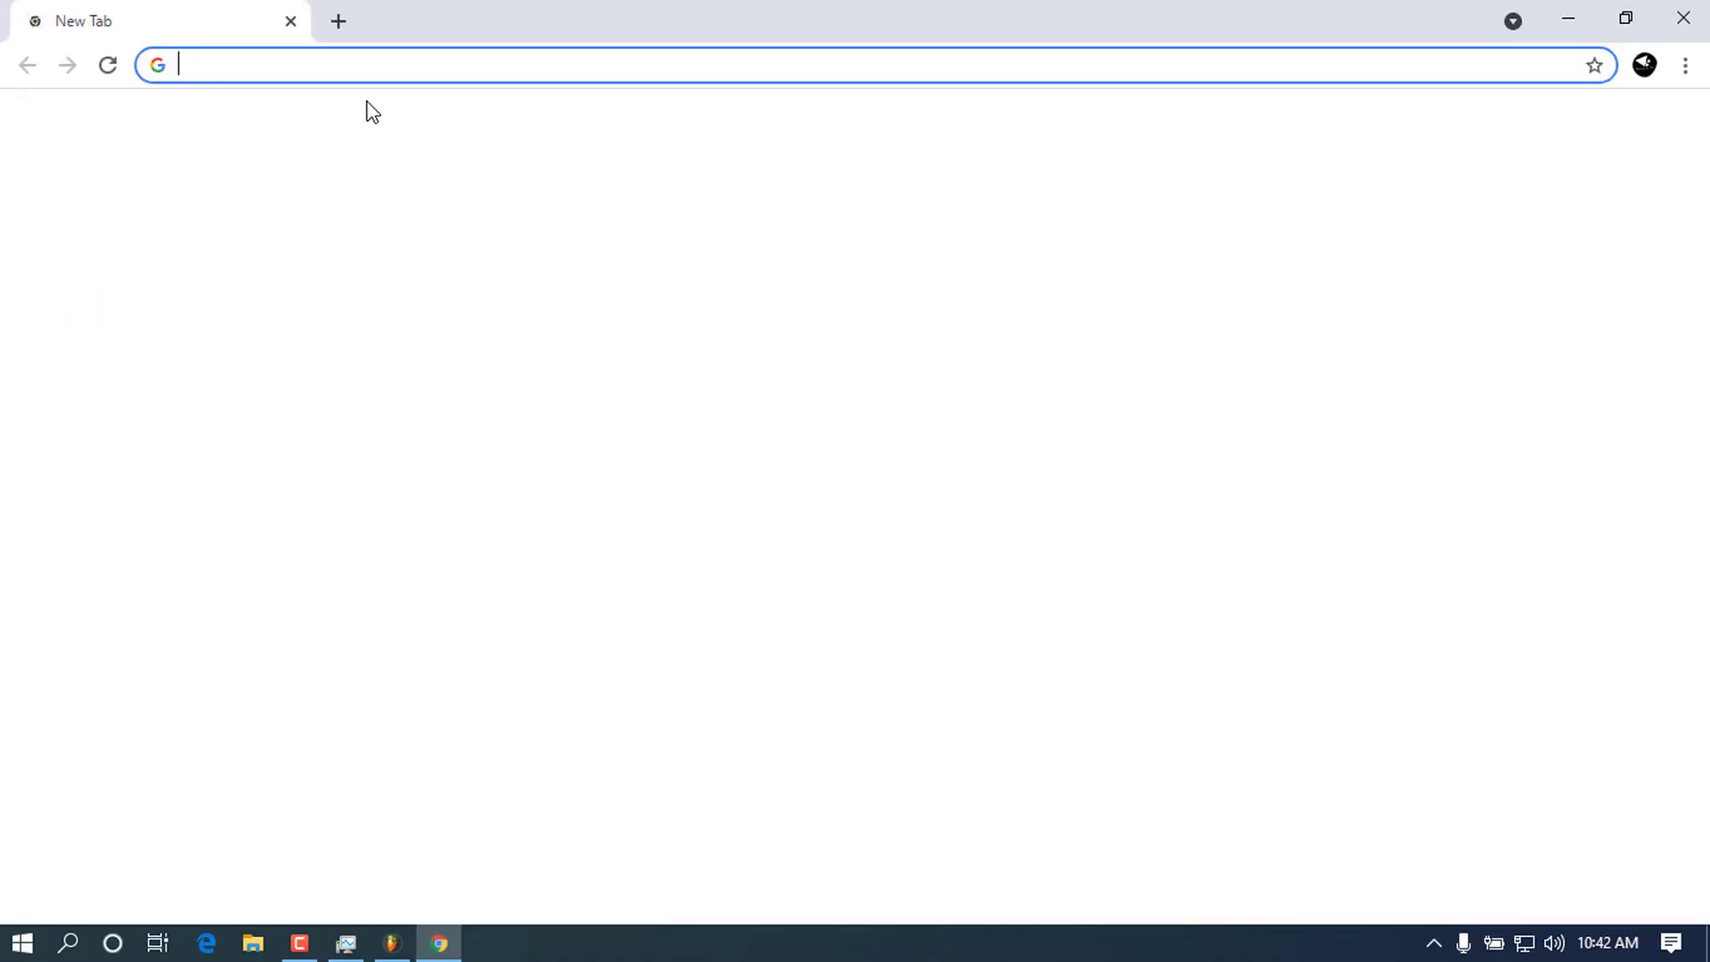
pyautogui.click(350, 70)
pyautogui.write('xampp')
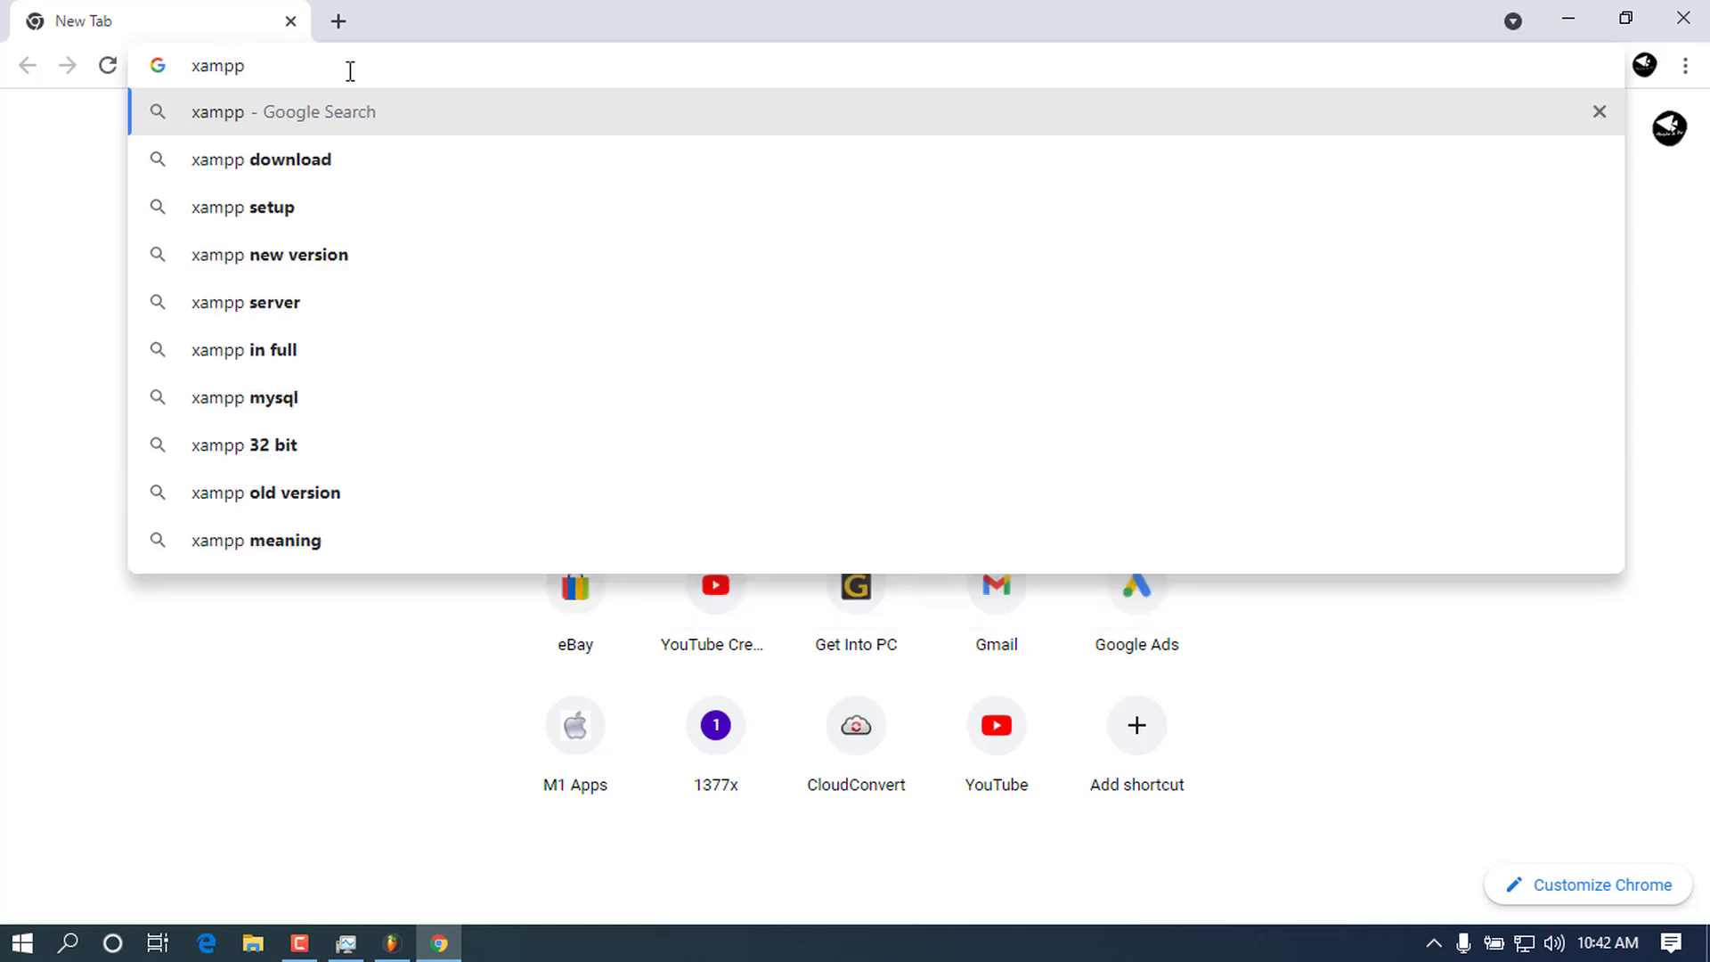
pyautogui.press('Return')
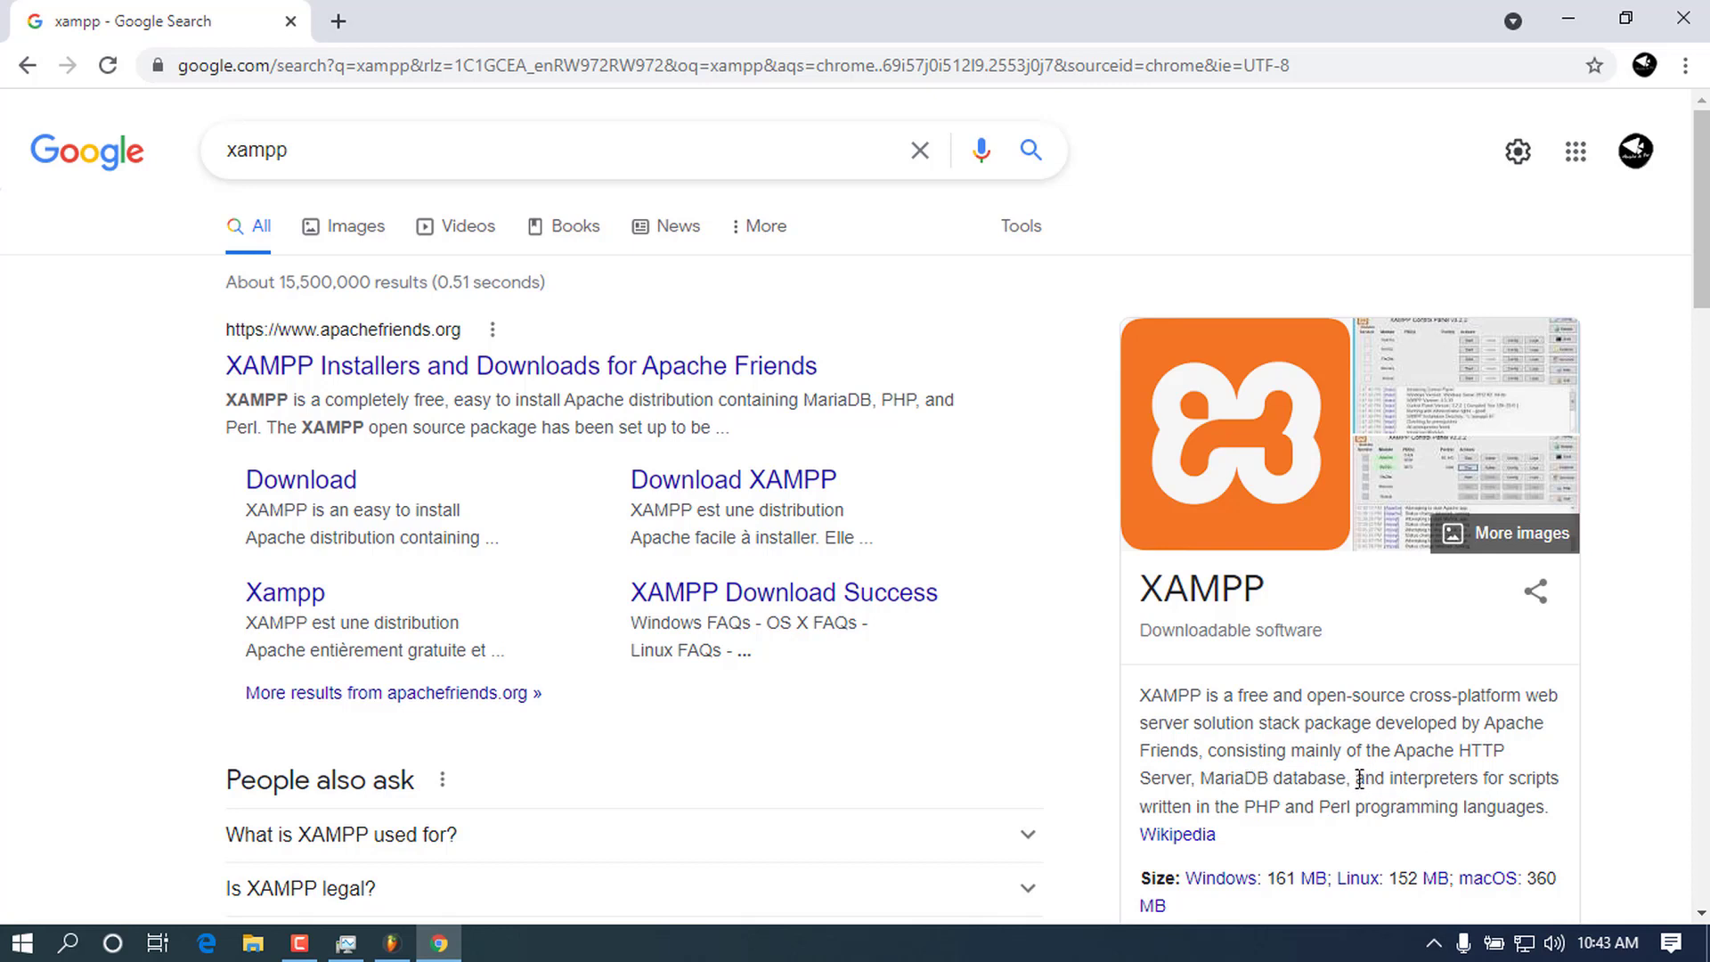
pyautogui.moveTo(1359, 780); pyautogui.dragTo(1512, 789)
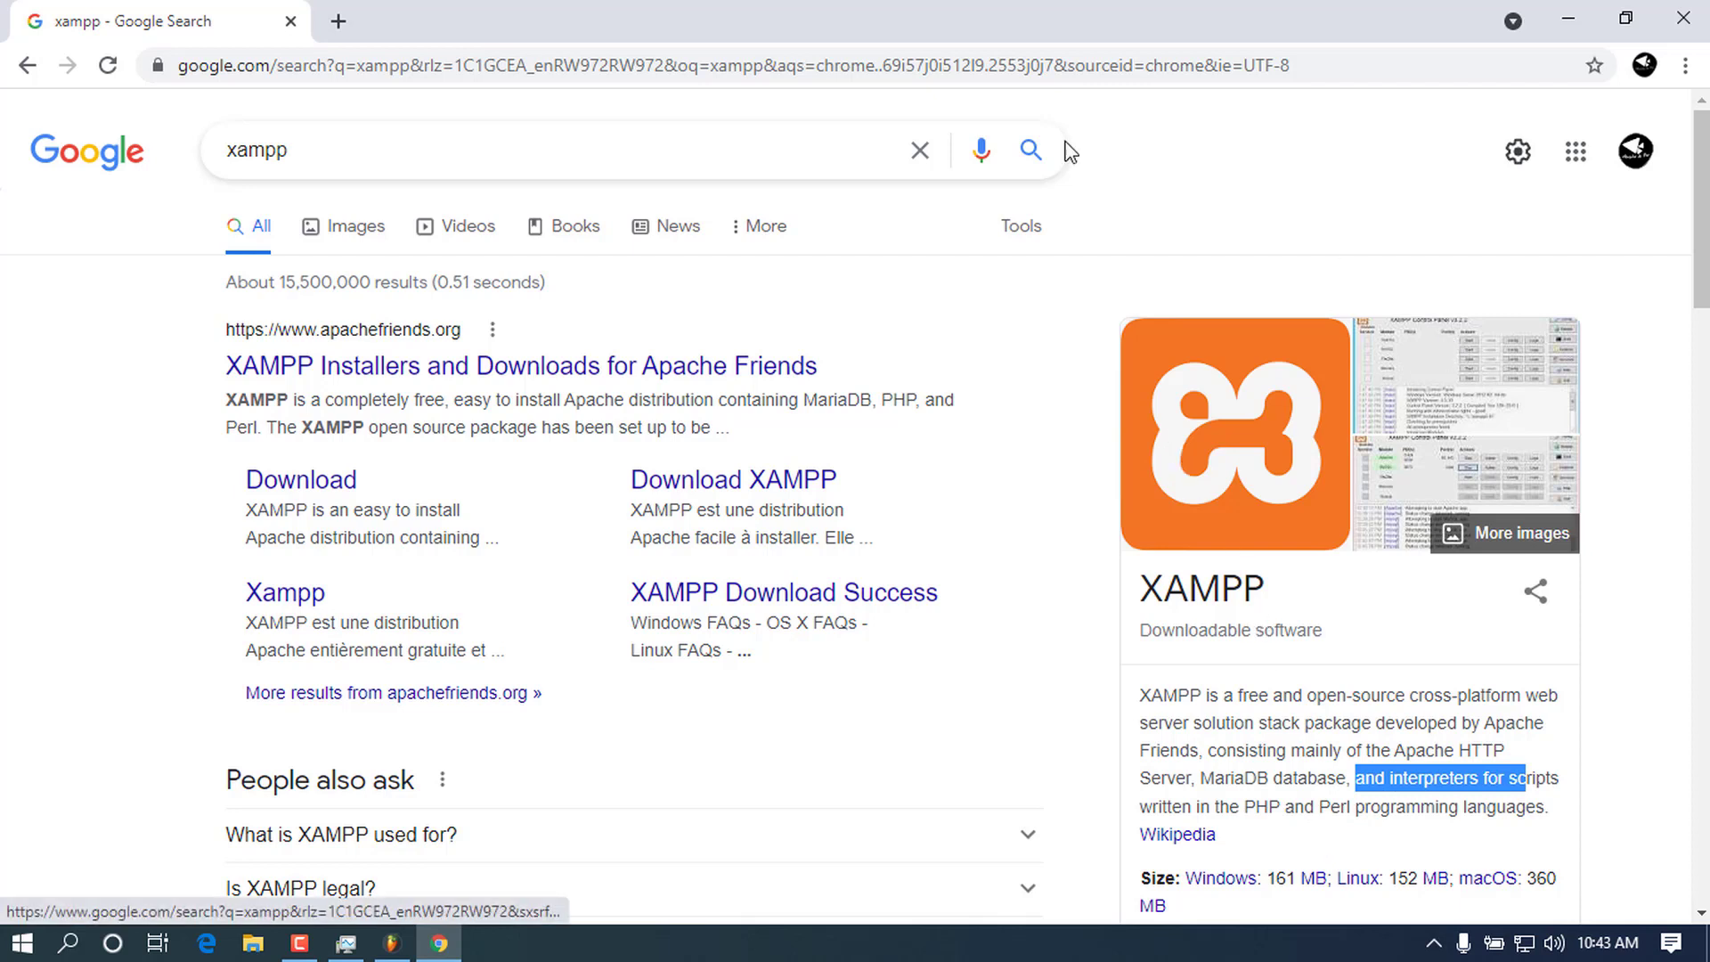
pyautogui.click(532, 356)
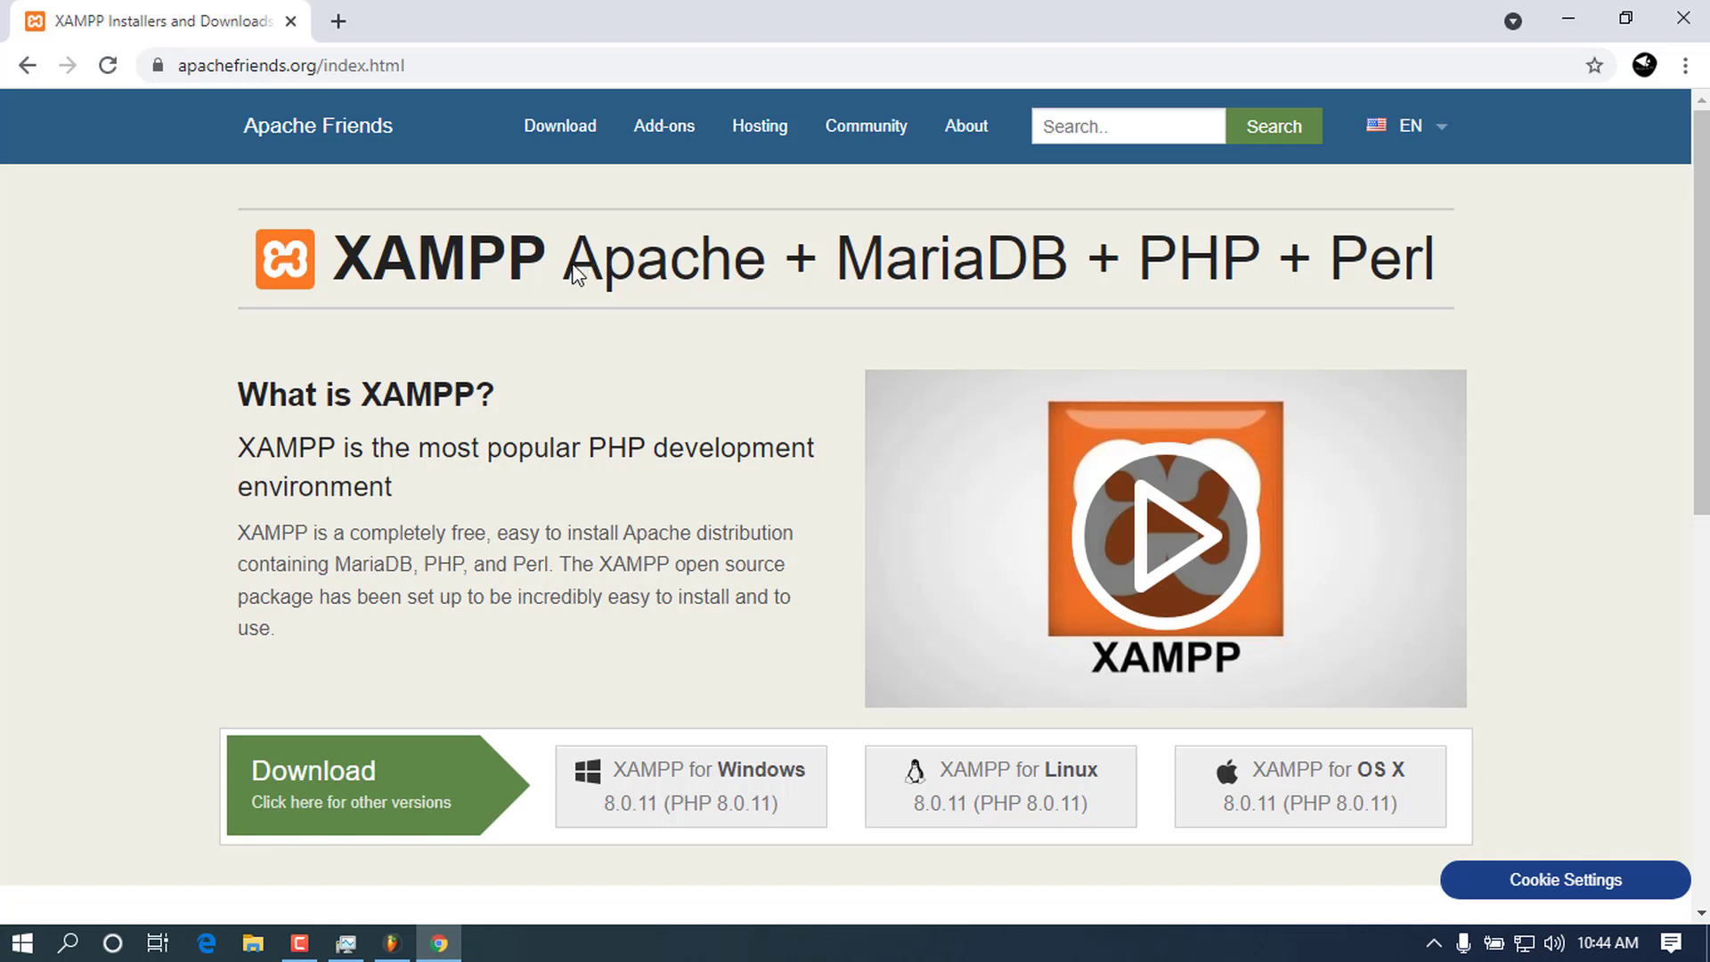
# - Review the XAMPP components named in the page heading and download XAMPP for Windows 8.0.11
pyautogui.moveTo(577, 272); pyautogui.dragTo(732, 272)
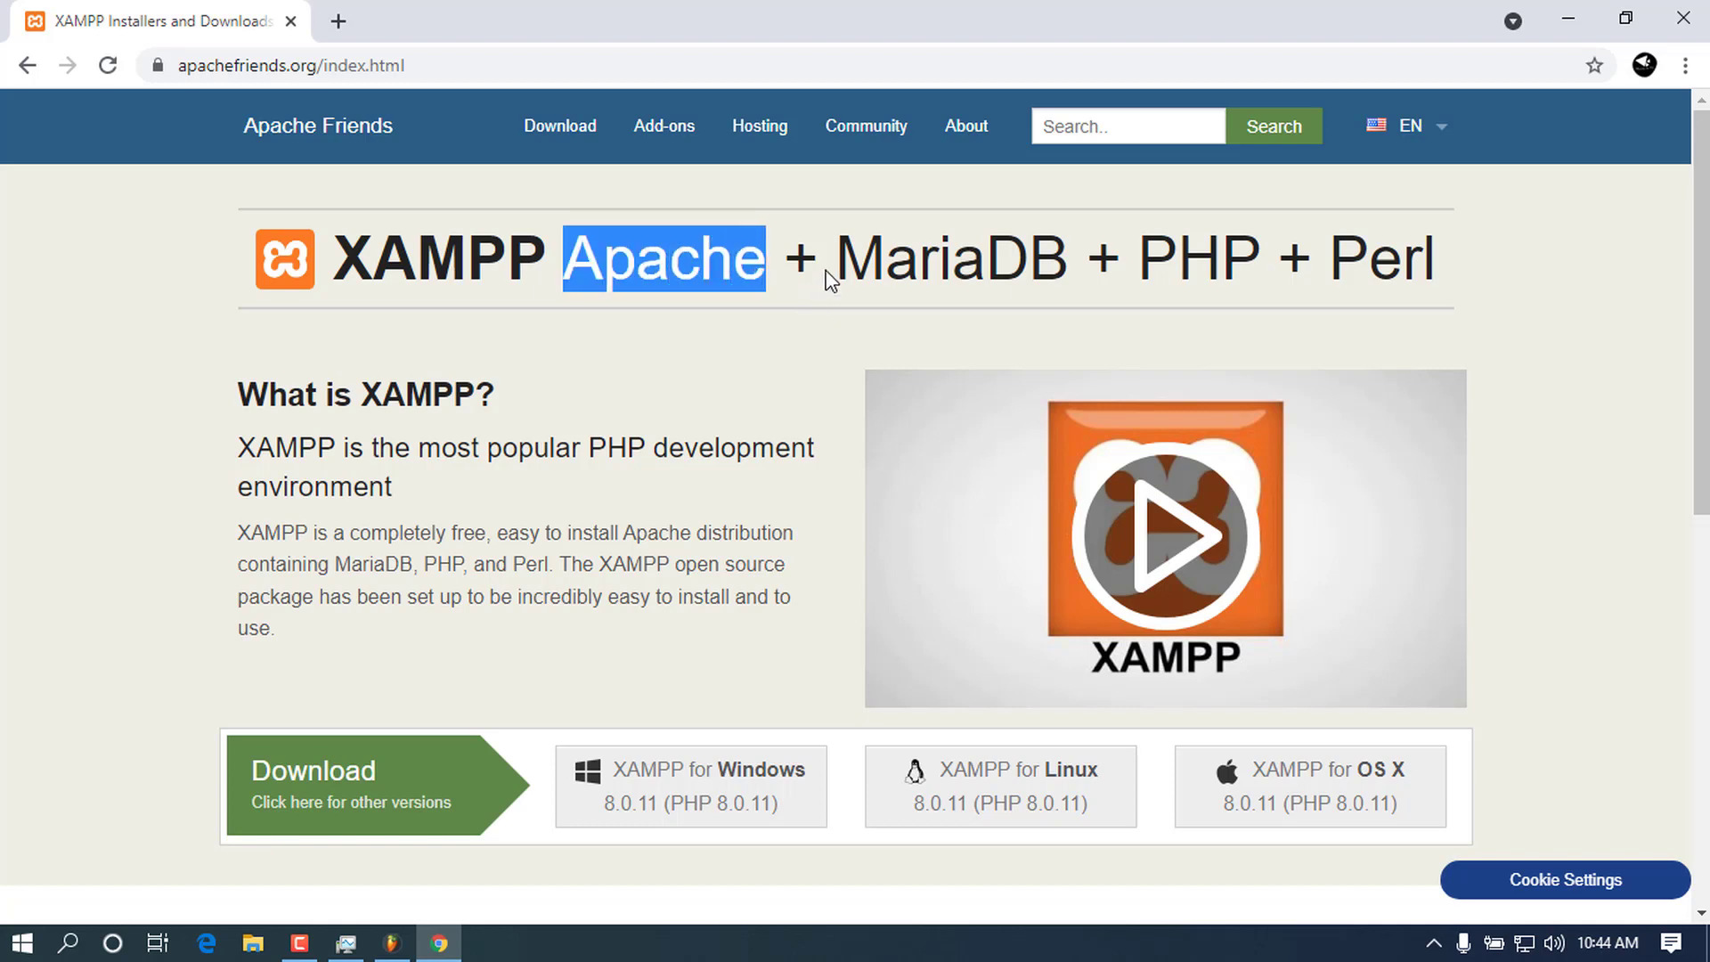
pyautogui.moveTo(837, 272); pyautogui.dragTo(1026, 275)
pyautogui.moveTo(1144, 276); pyautogui.dragTo(1206, 278)
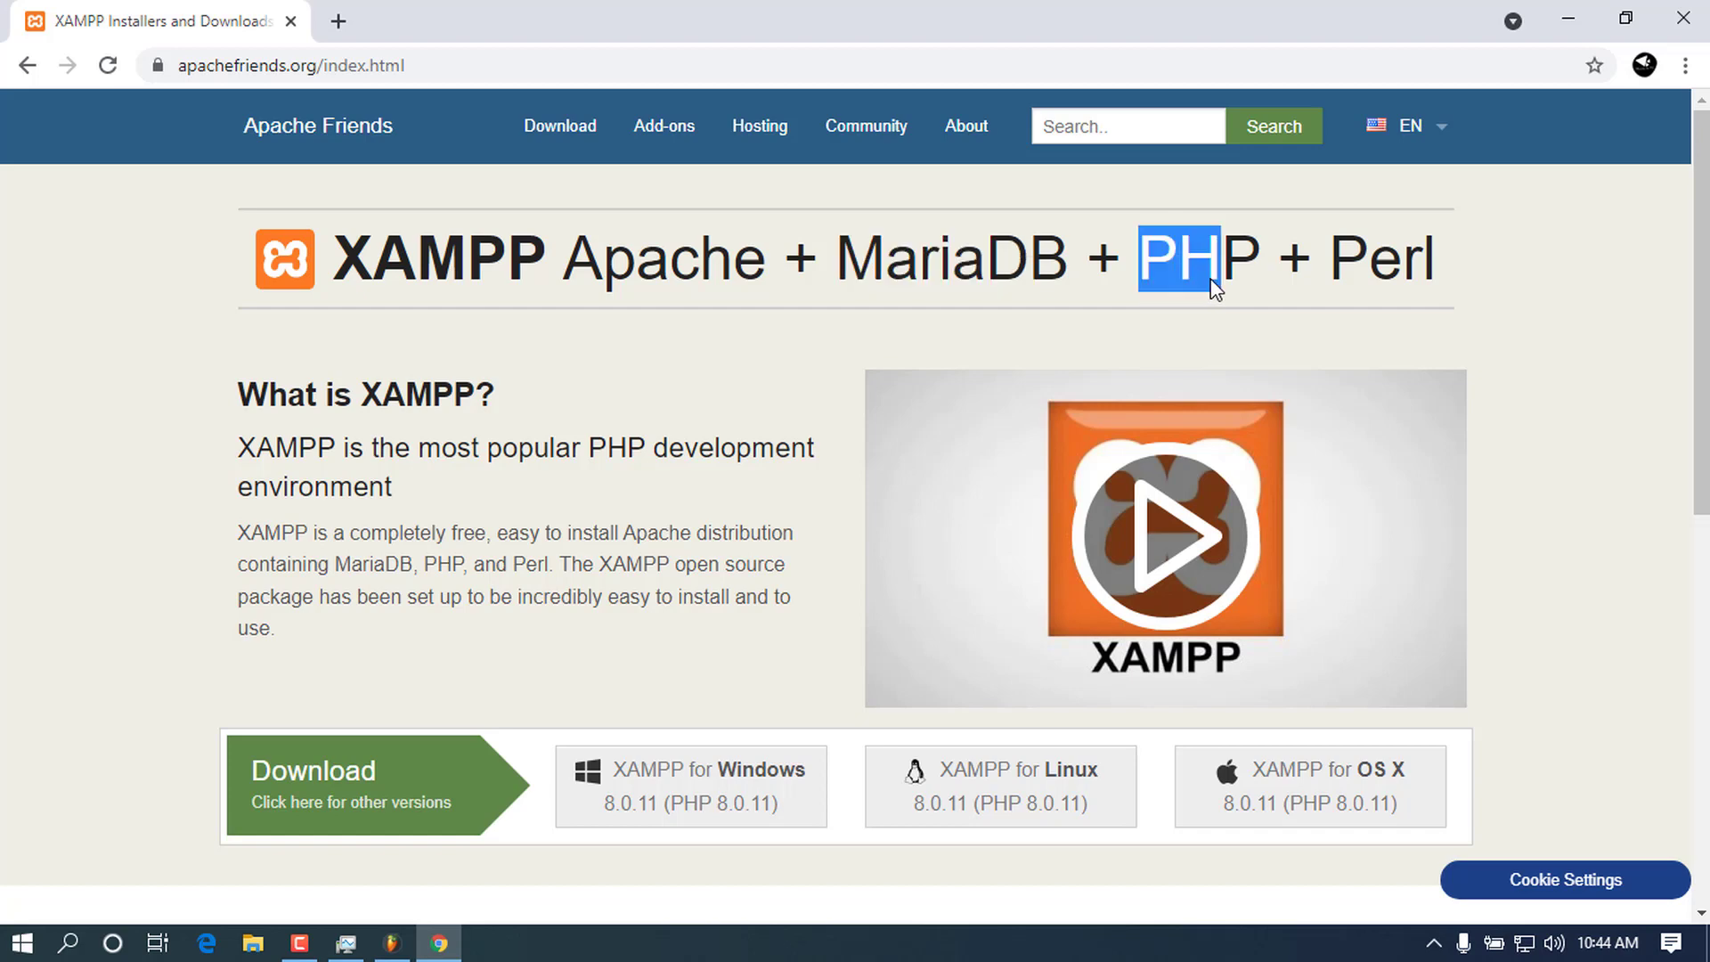
pyautogui.moveTo(1332, 267); pyautogui.dragTo(1450, 264)
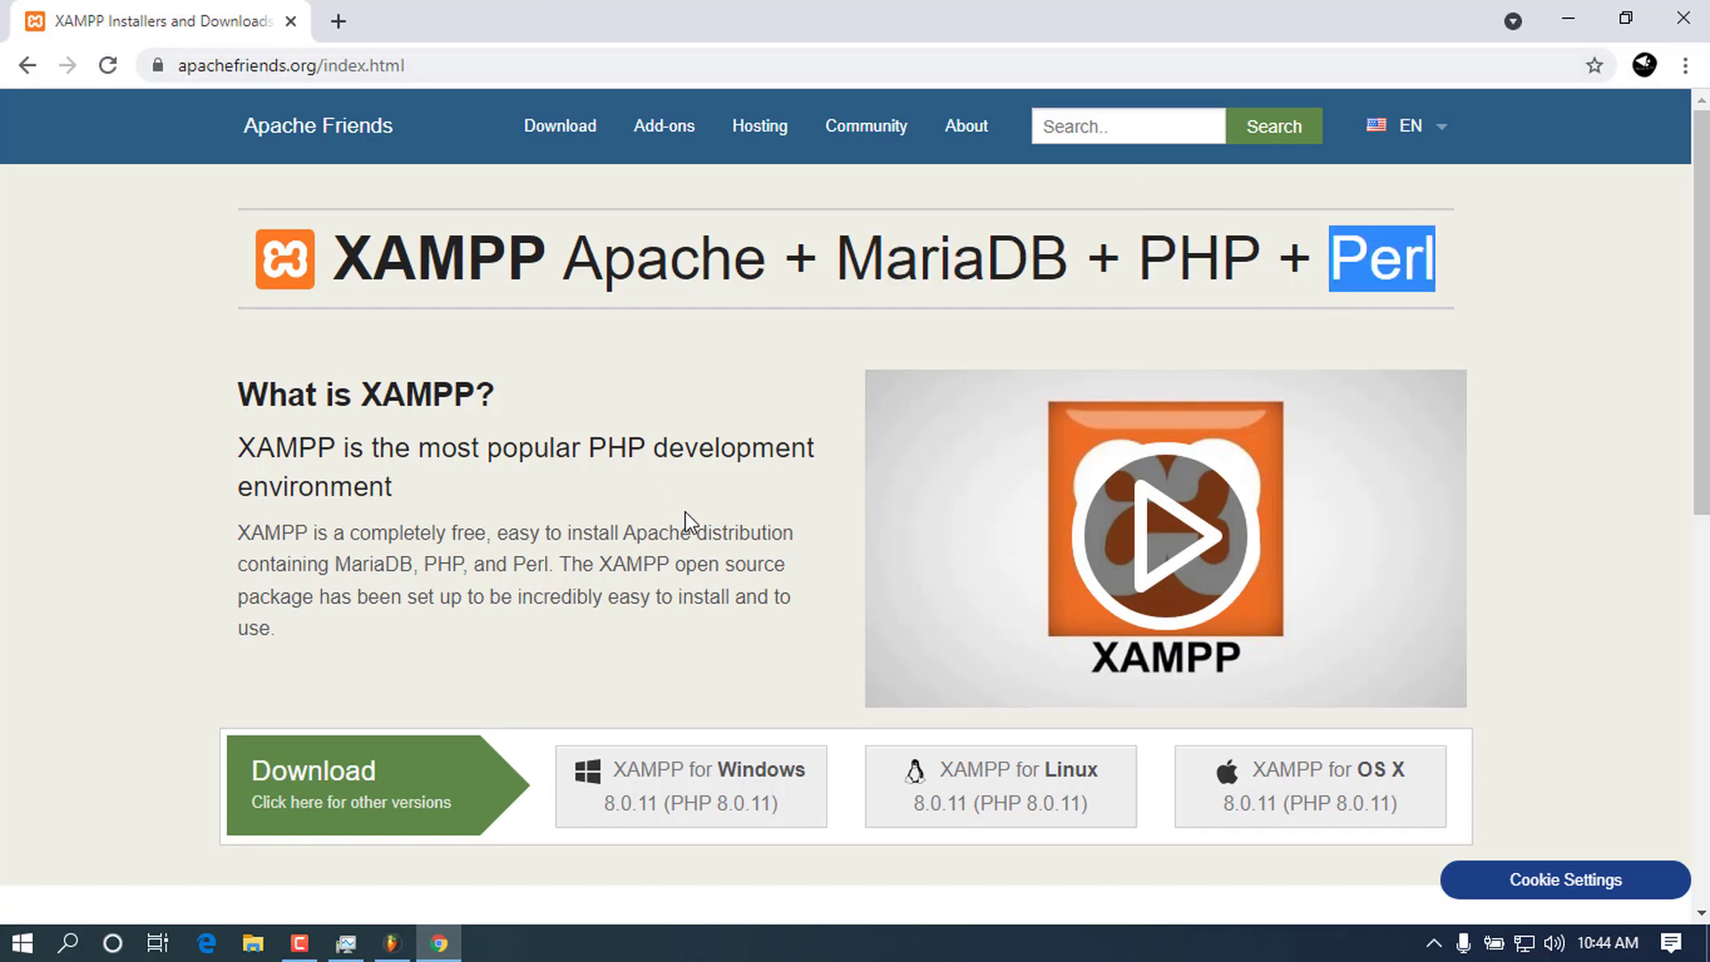
pyautogui.scroll(-2, 455, 684)
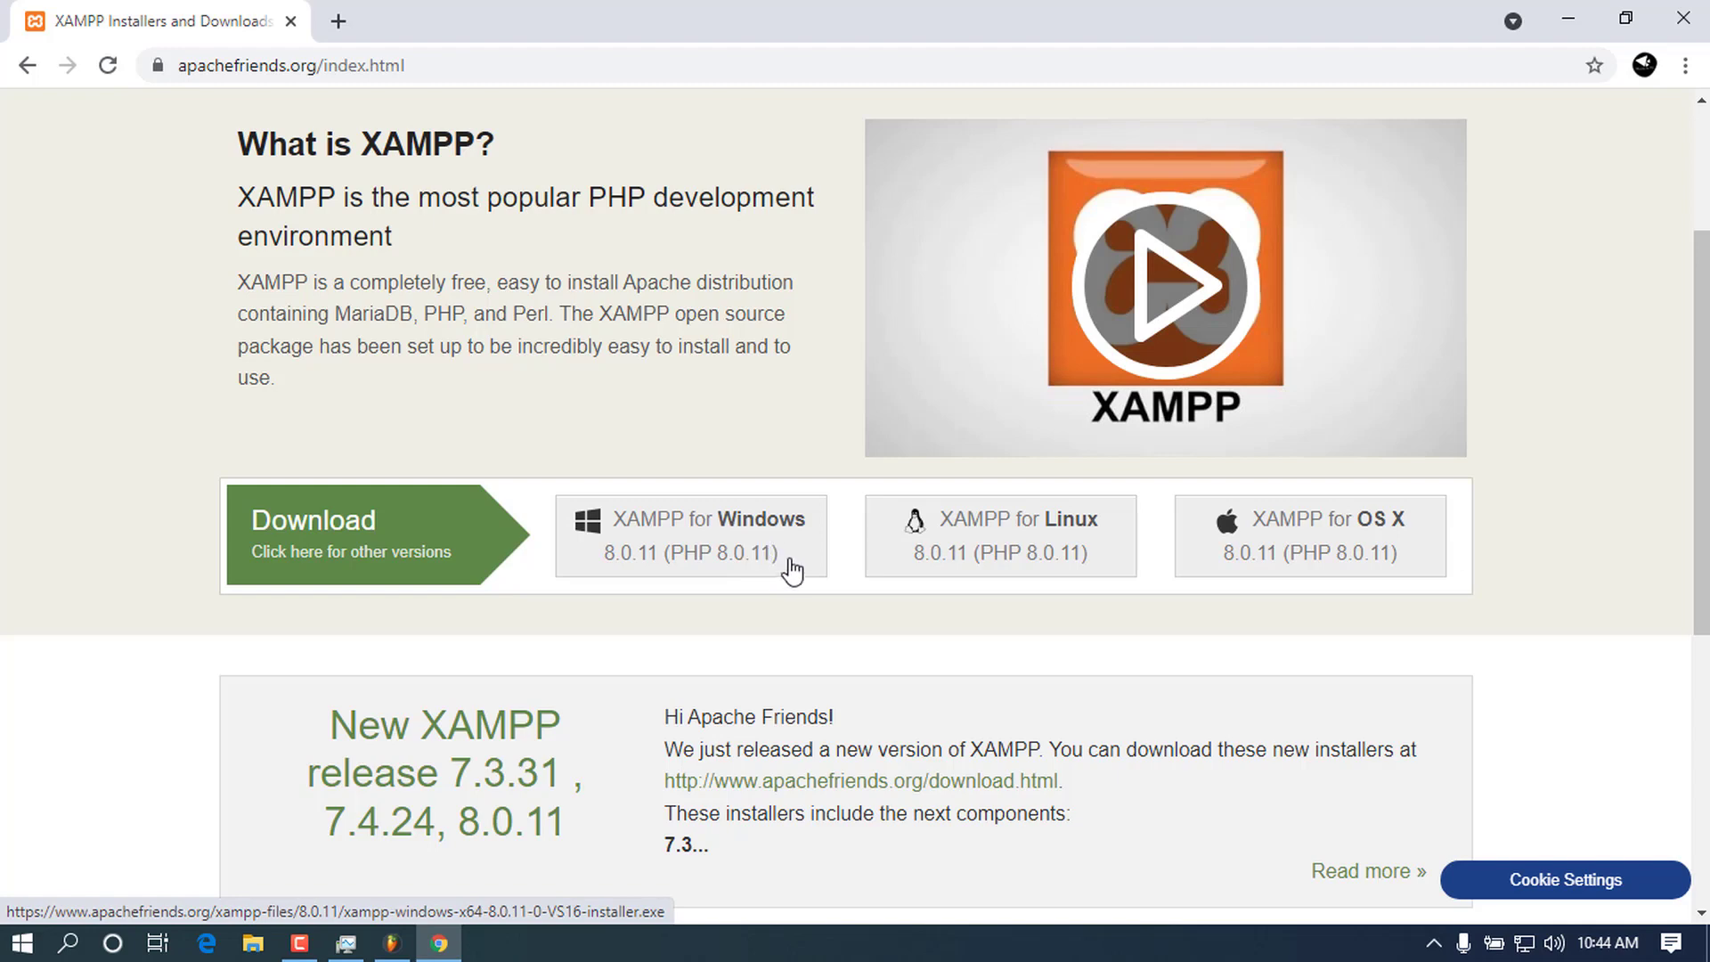
pyautogui.scroll(-3, 740, 580)
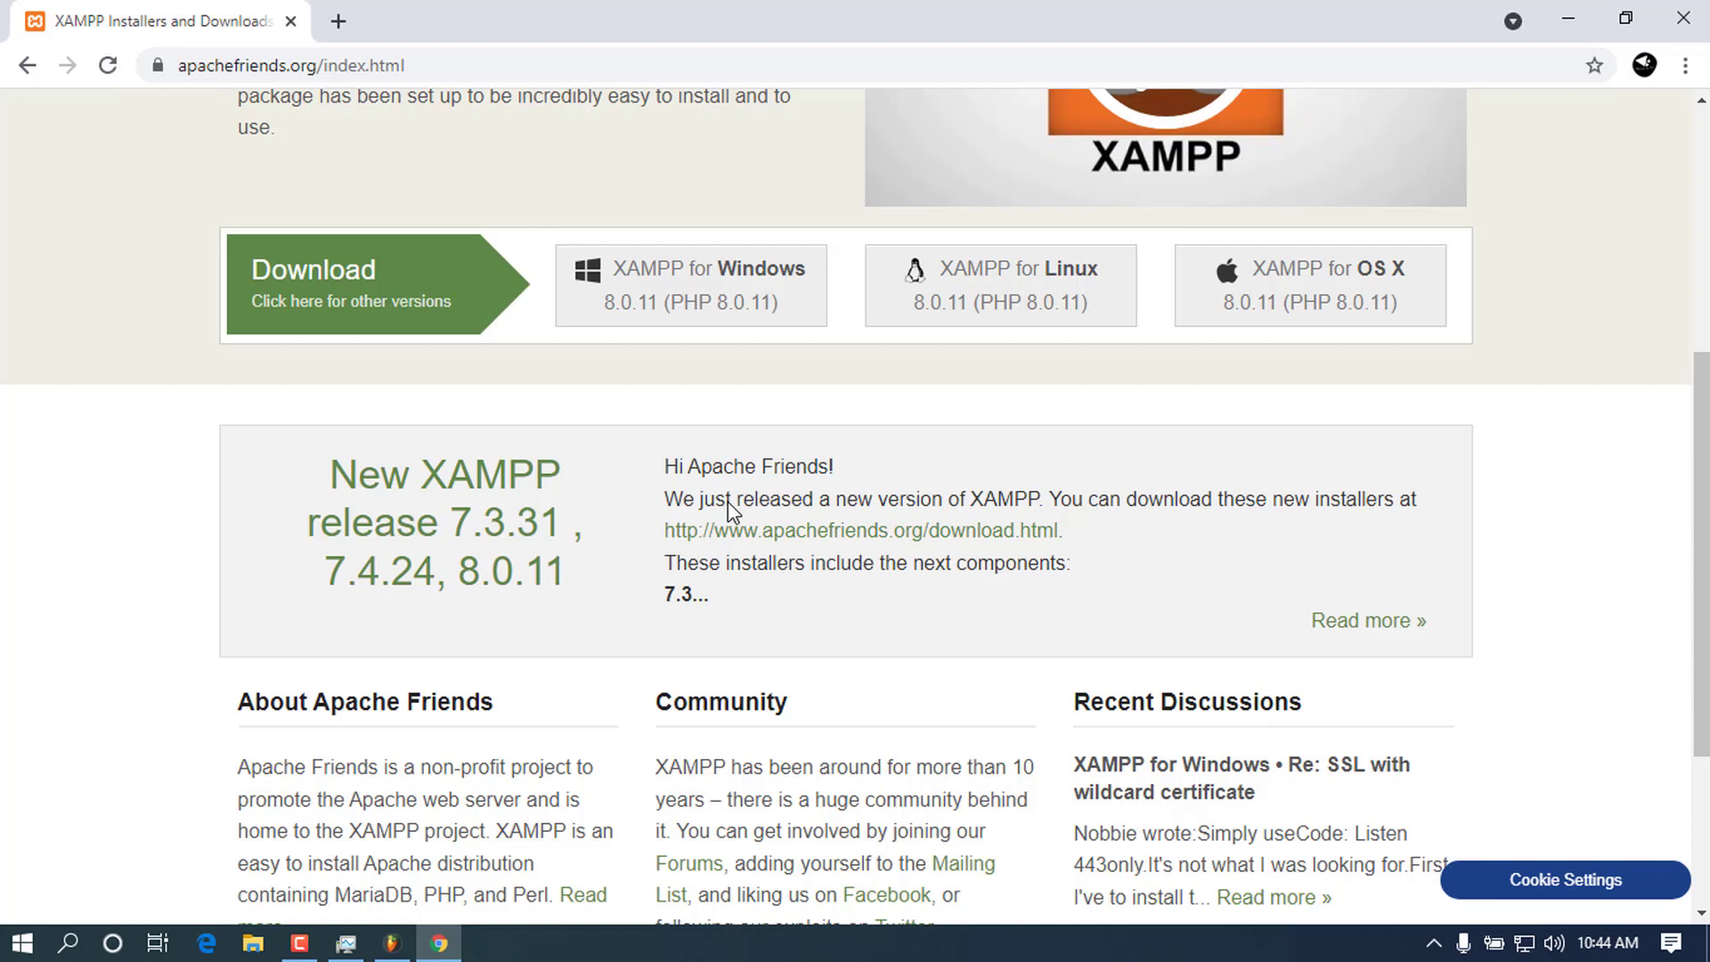
pyautogui.click(703, 299)
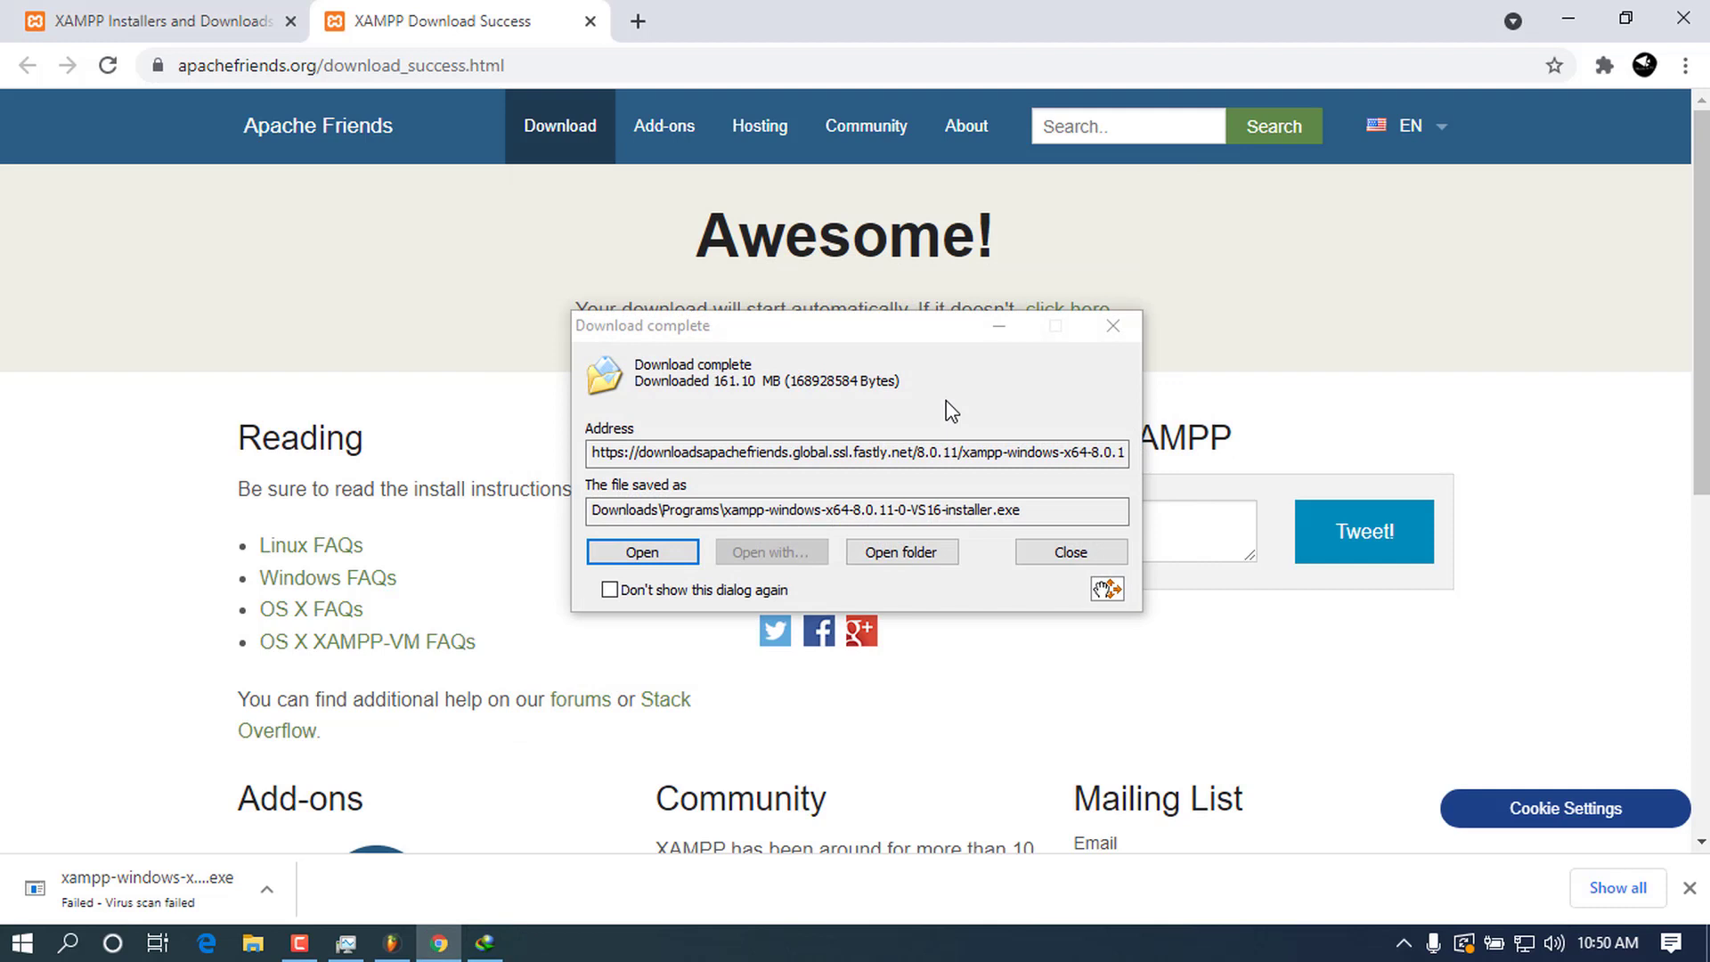
# - Run the downloaded XAMPP installer, minimize the browser, and acknowledge the User Account Control warning
pyautogui.click(634, 551)
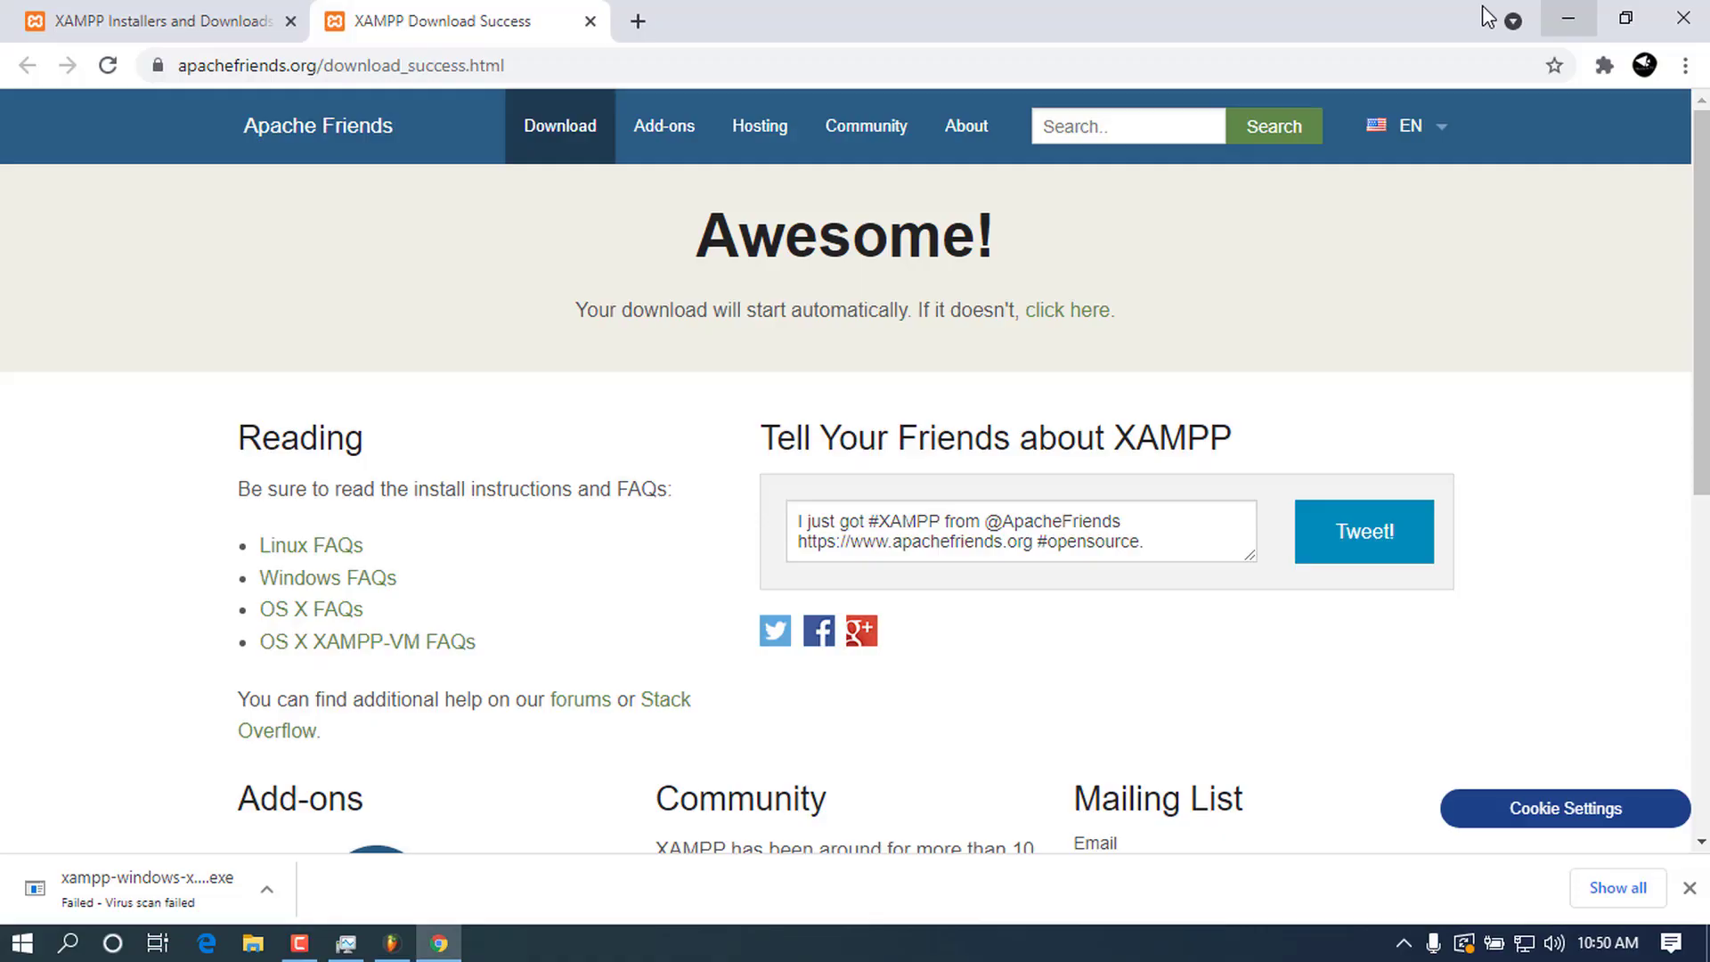
pyautogui.click(1568, 18)
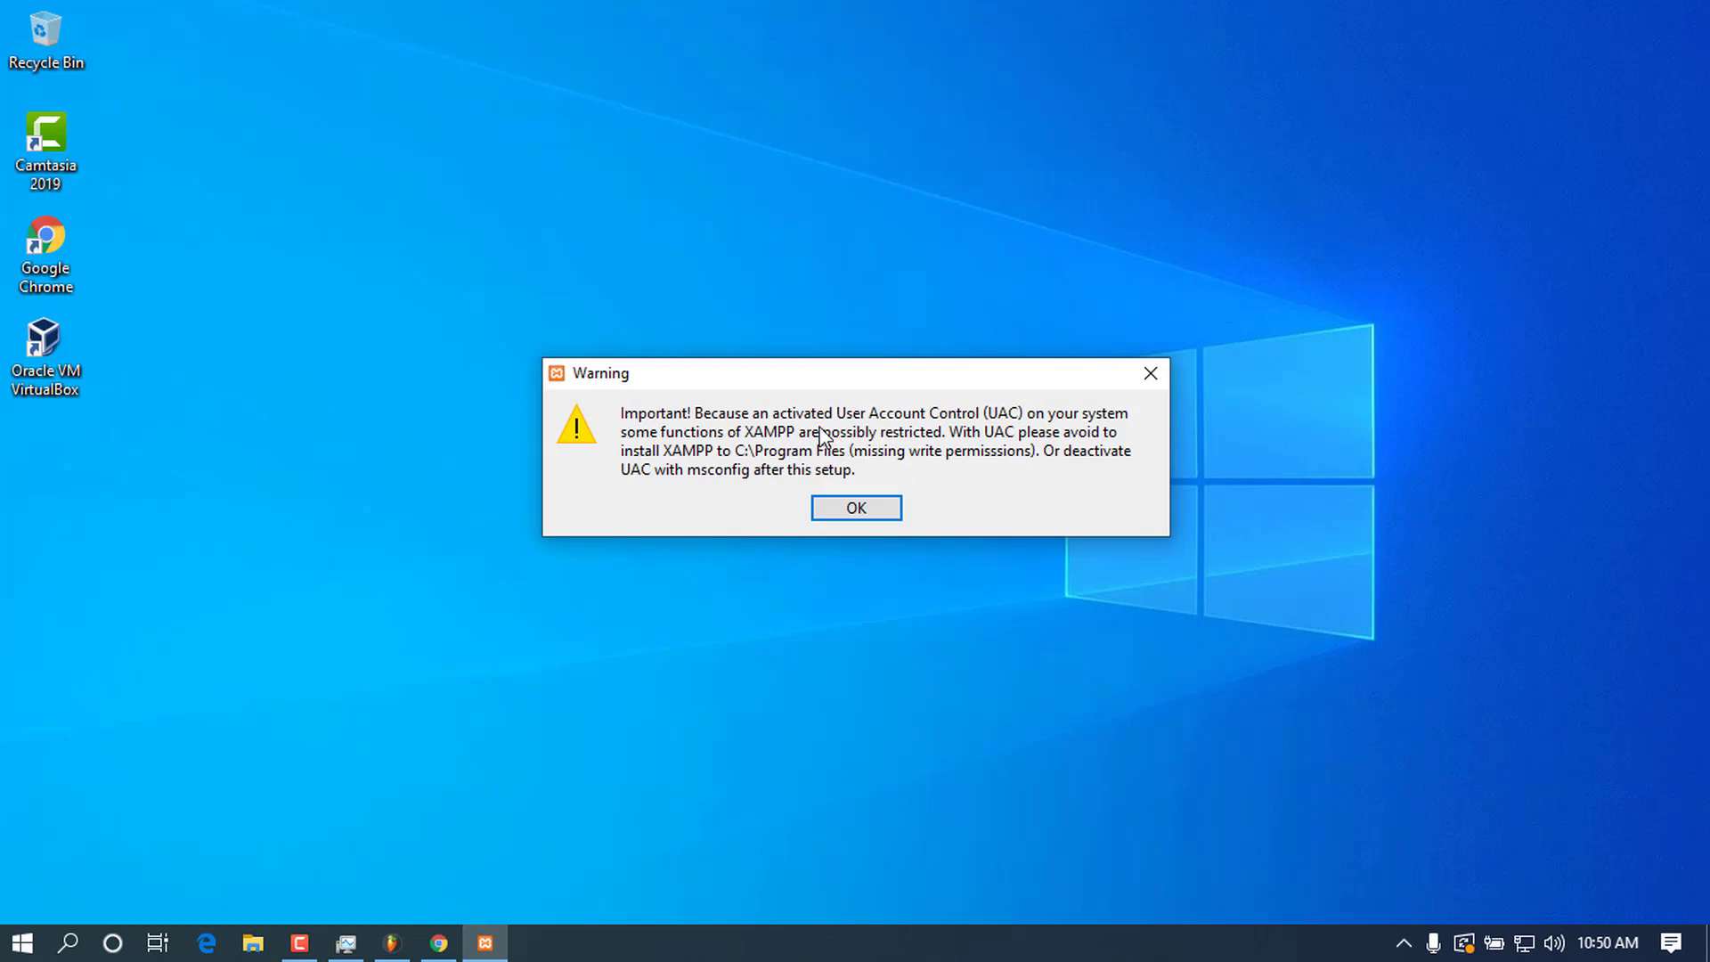
pyautogui.moveTo(883, 368); pyautogui.dragTo(889, 317)
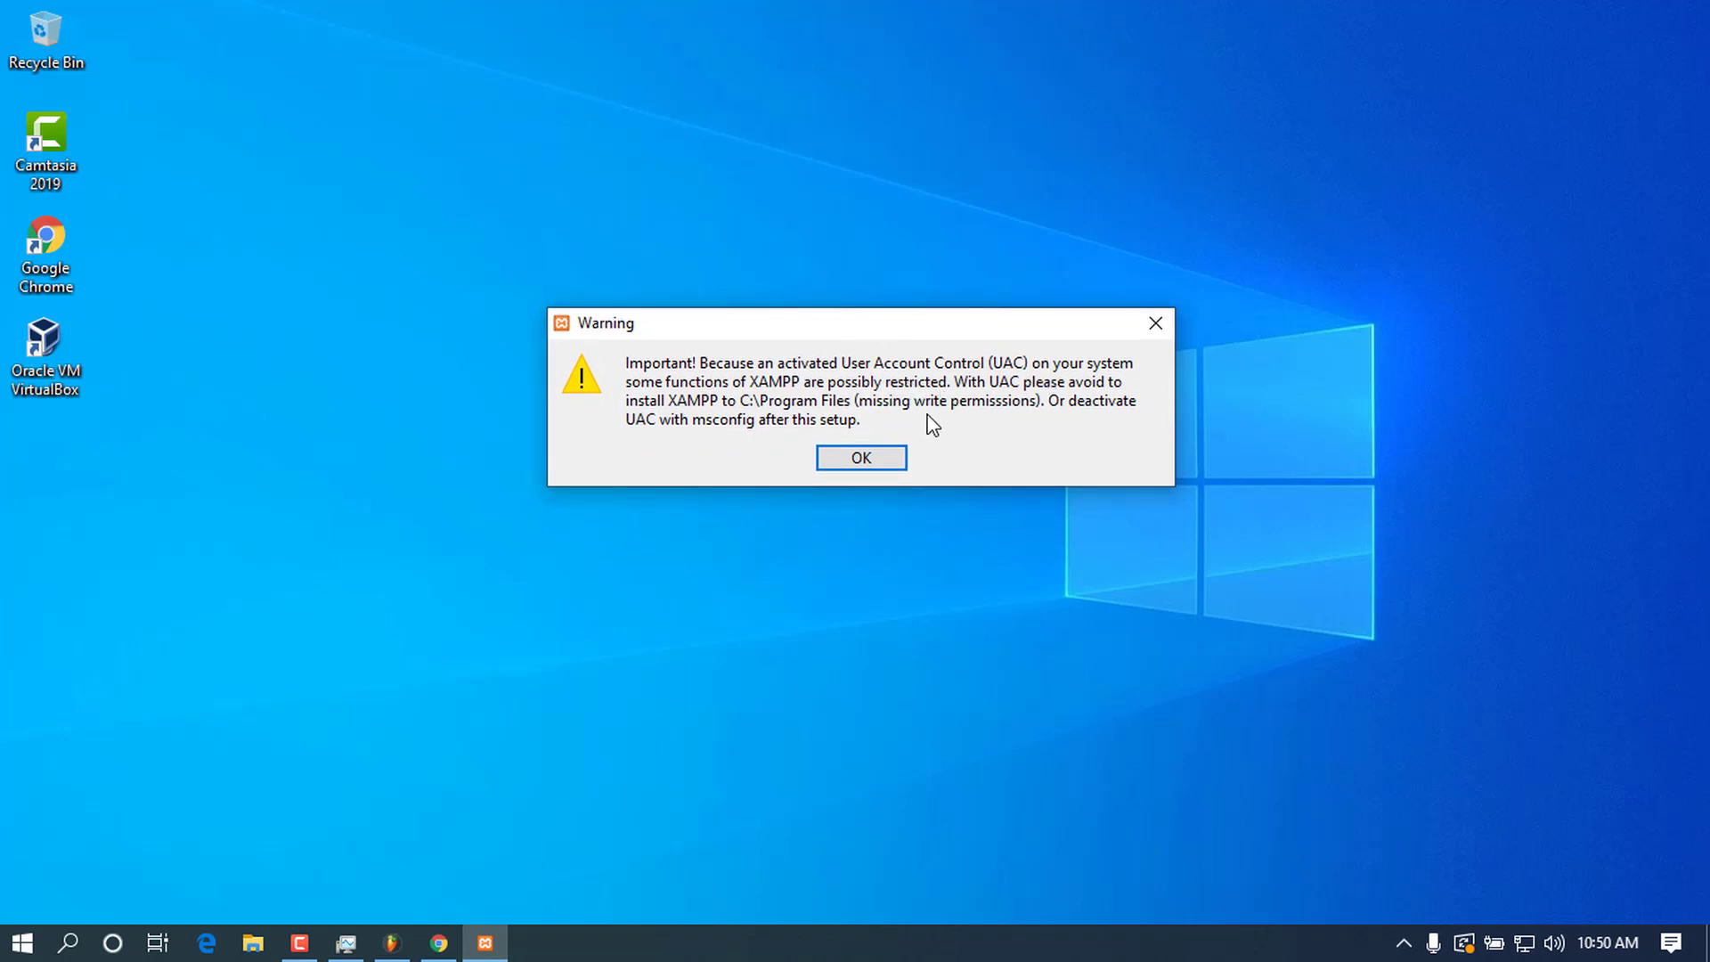
pyautogui.click(884, 458)
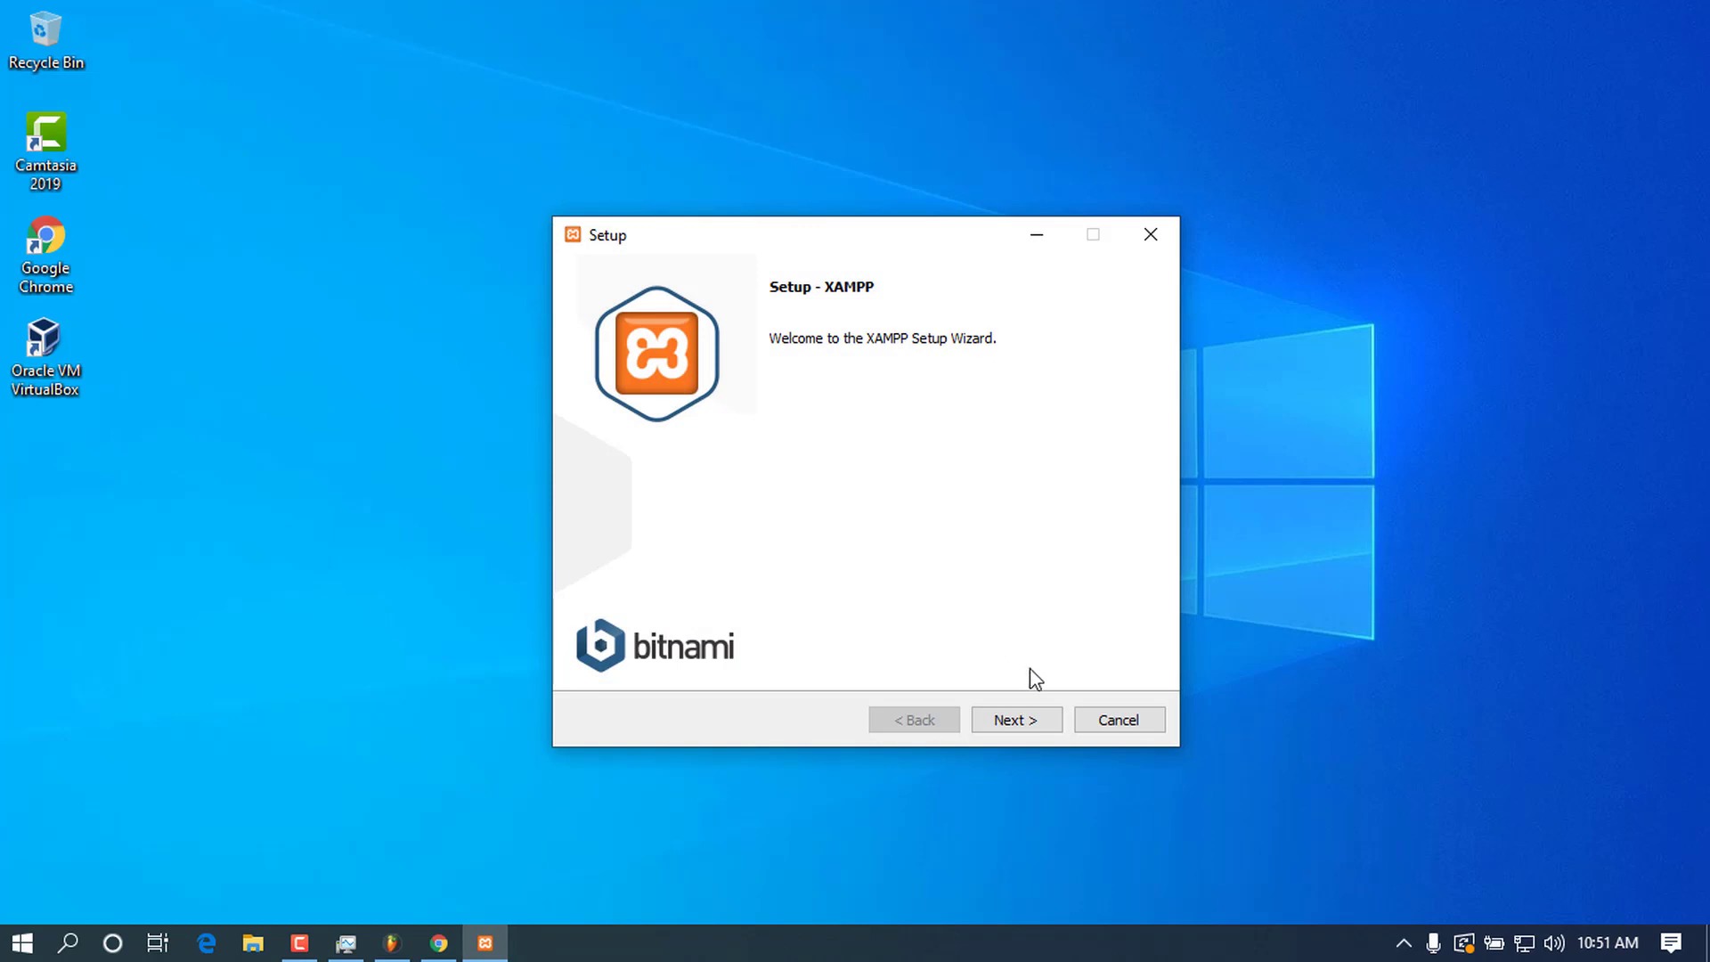
# - Proceed past the welcome page of the XAMPP setup and accept all server and program language components
pyautogui.click(1029, 725)
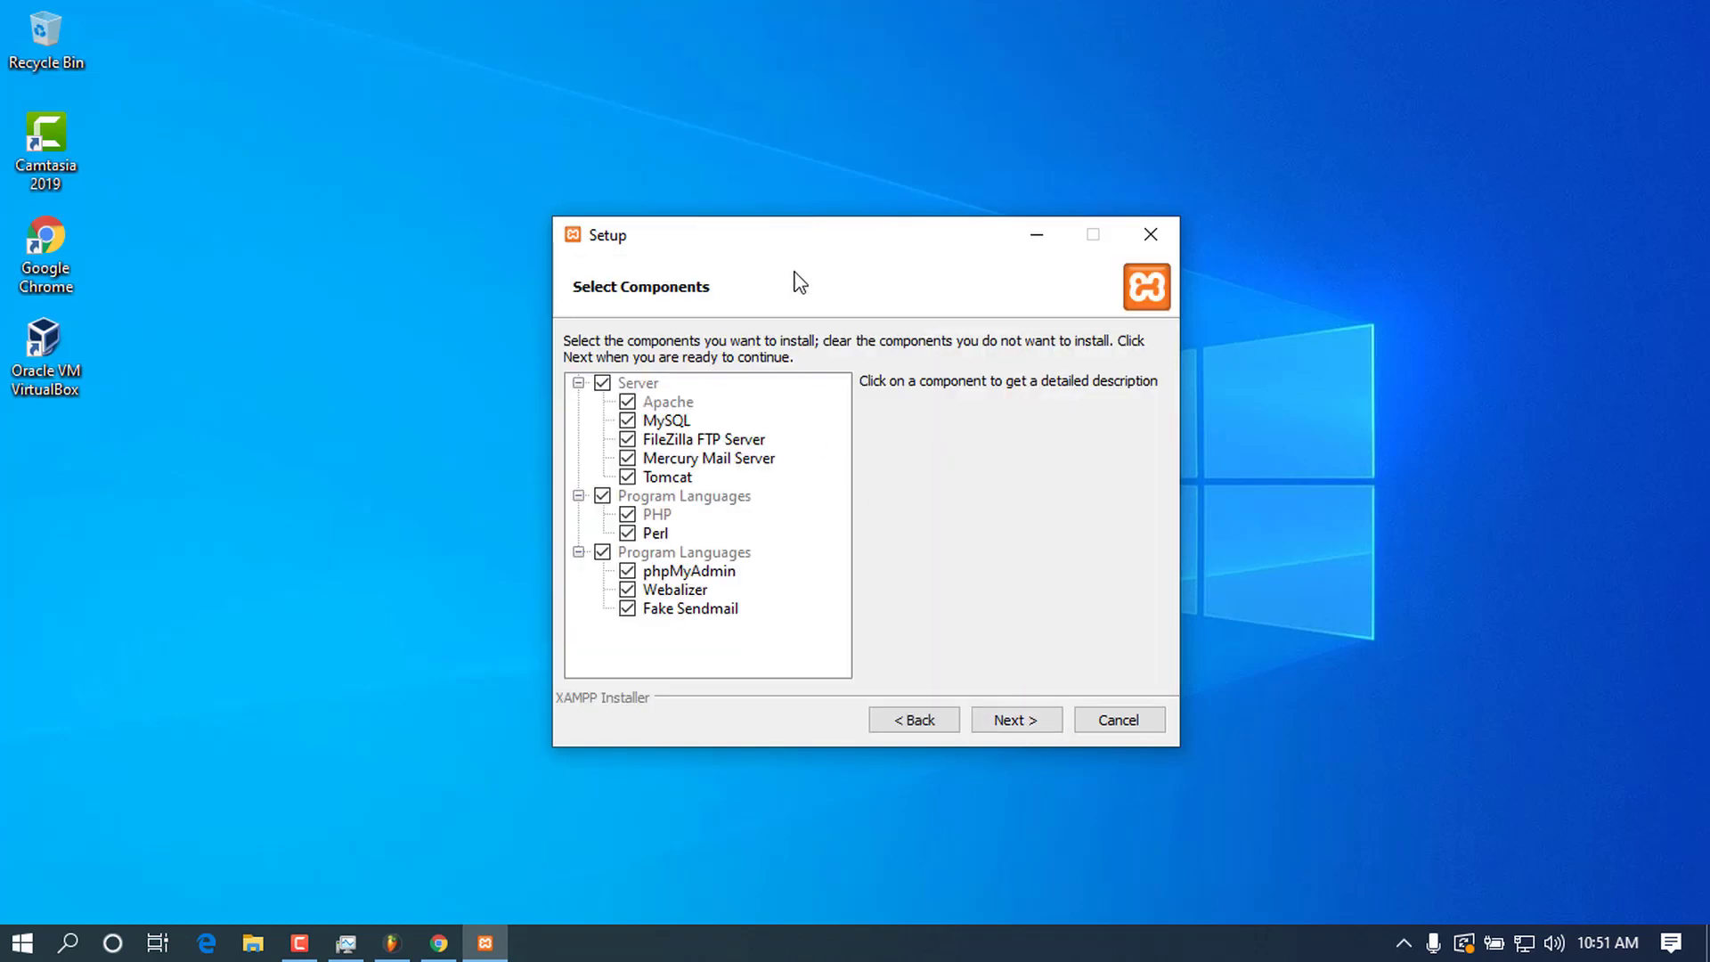
pyautogui.moveTo(824, 236); pyautogui.dragTo(848, 128)
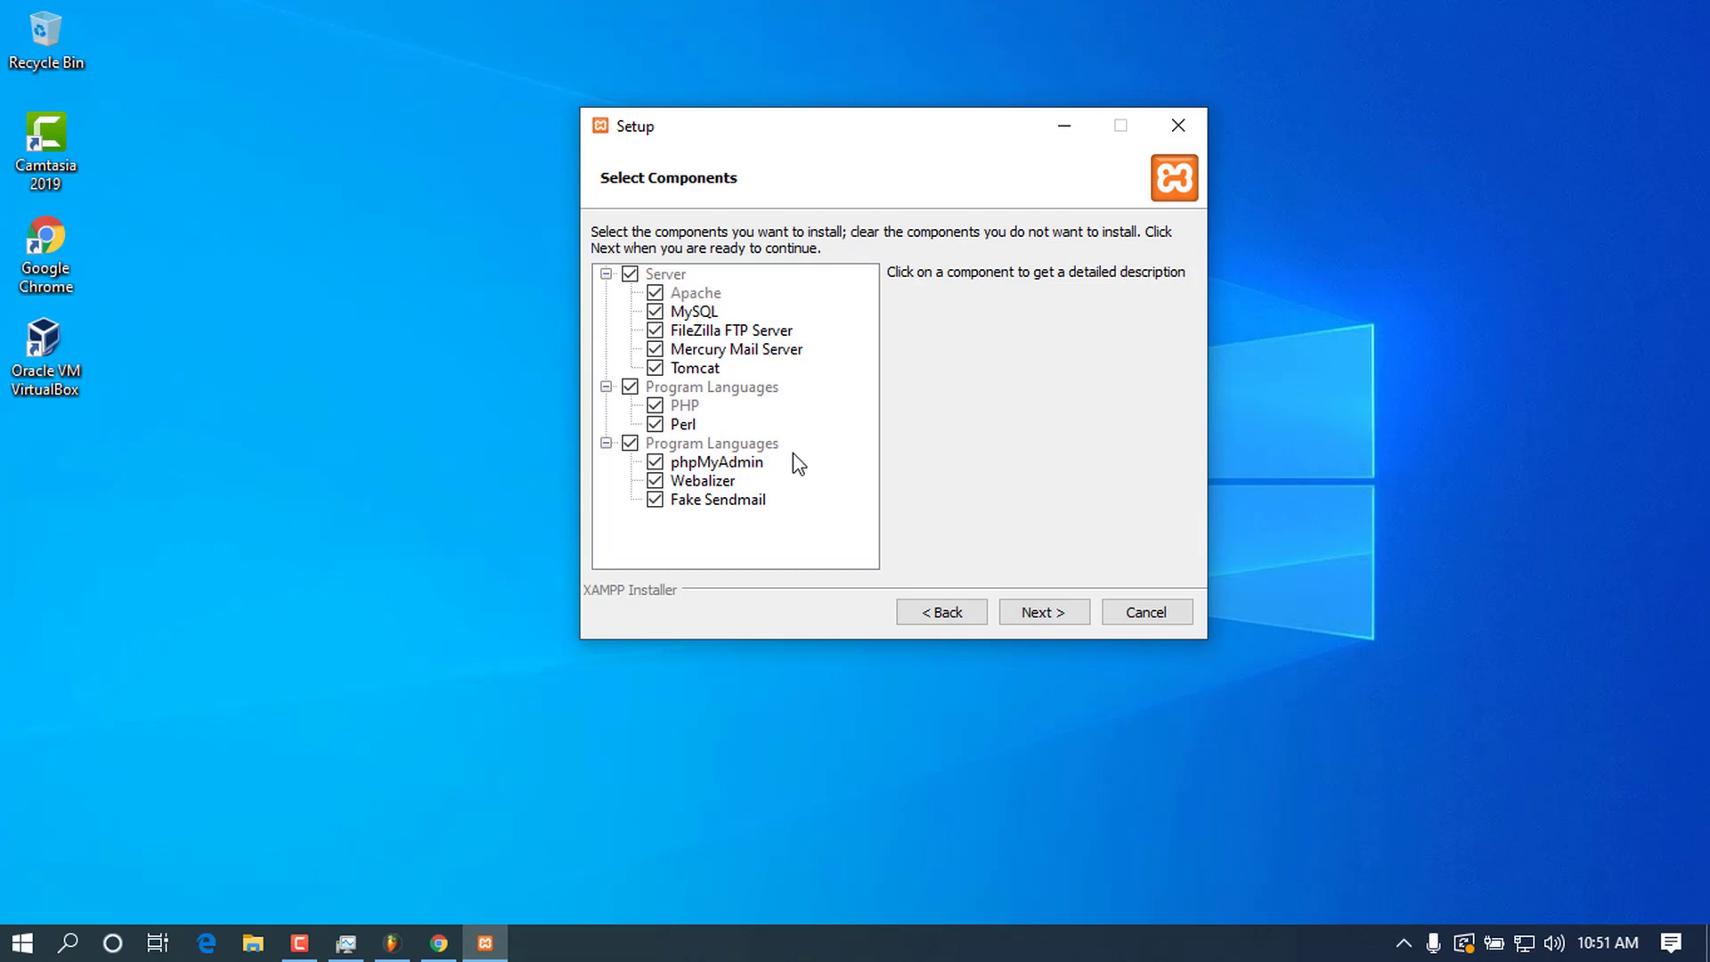
pyautogui.click(1054, 618)
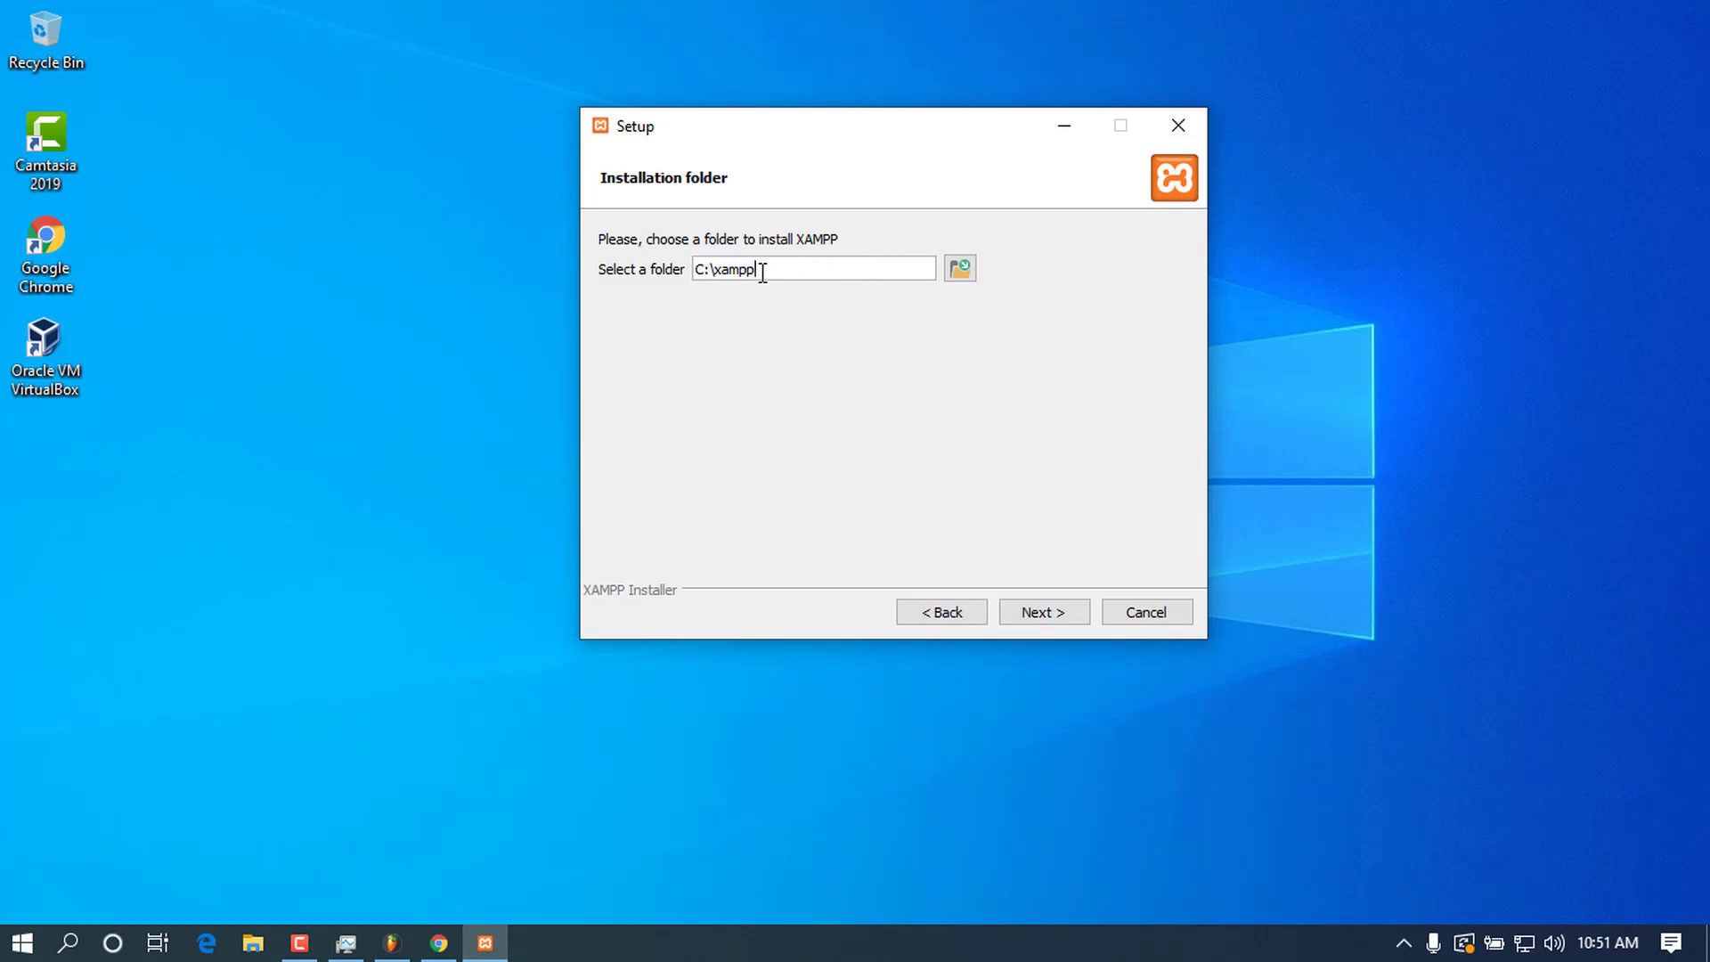
# - Try to continue the setup with C:\xampp as the installation folder
pyautogui.moveTo(763, 271); pyautogui.dragTo(720, 268)
pyautogui.click(833, 262)
pyautogui.moveTo(808, 269); pyautogui.dragTo(714, 270)
pyautogui.click(1049, 613)
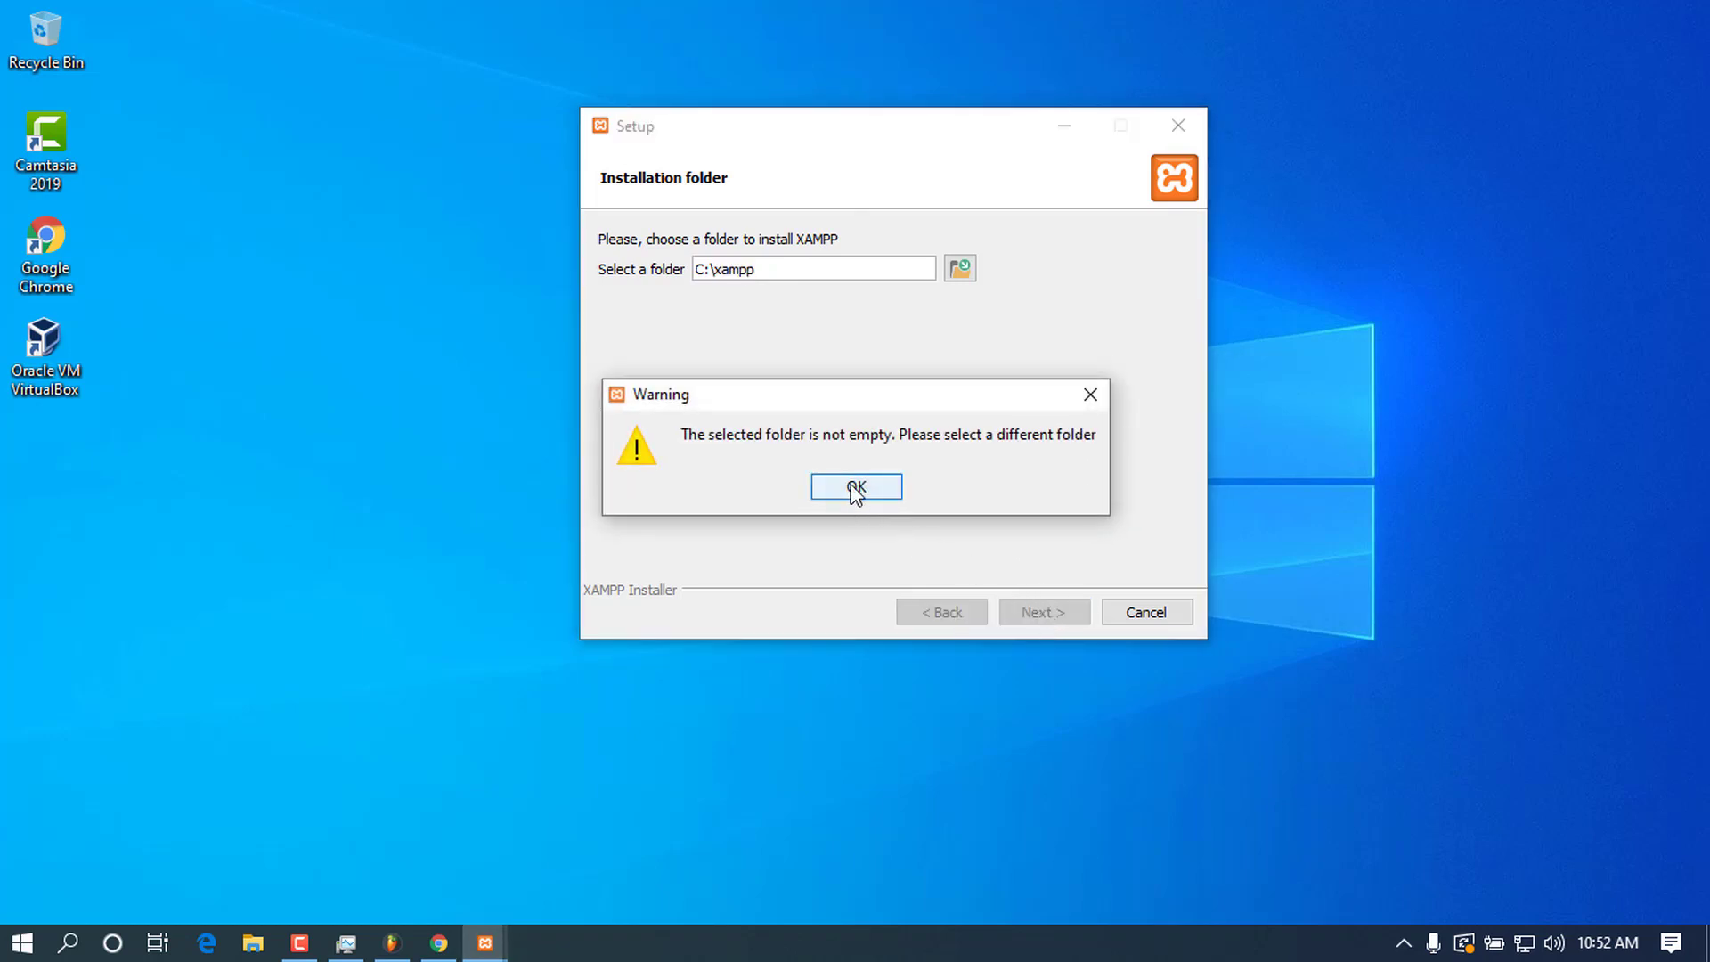
pyautogui.click(855, 487)
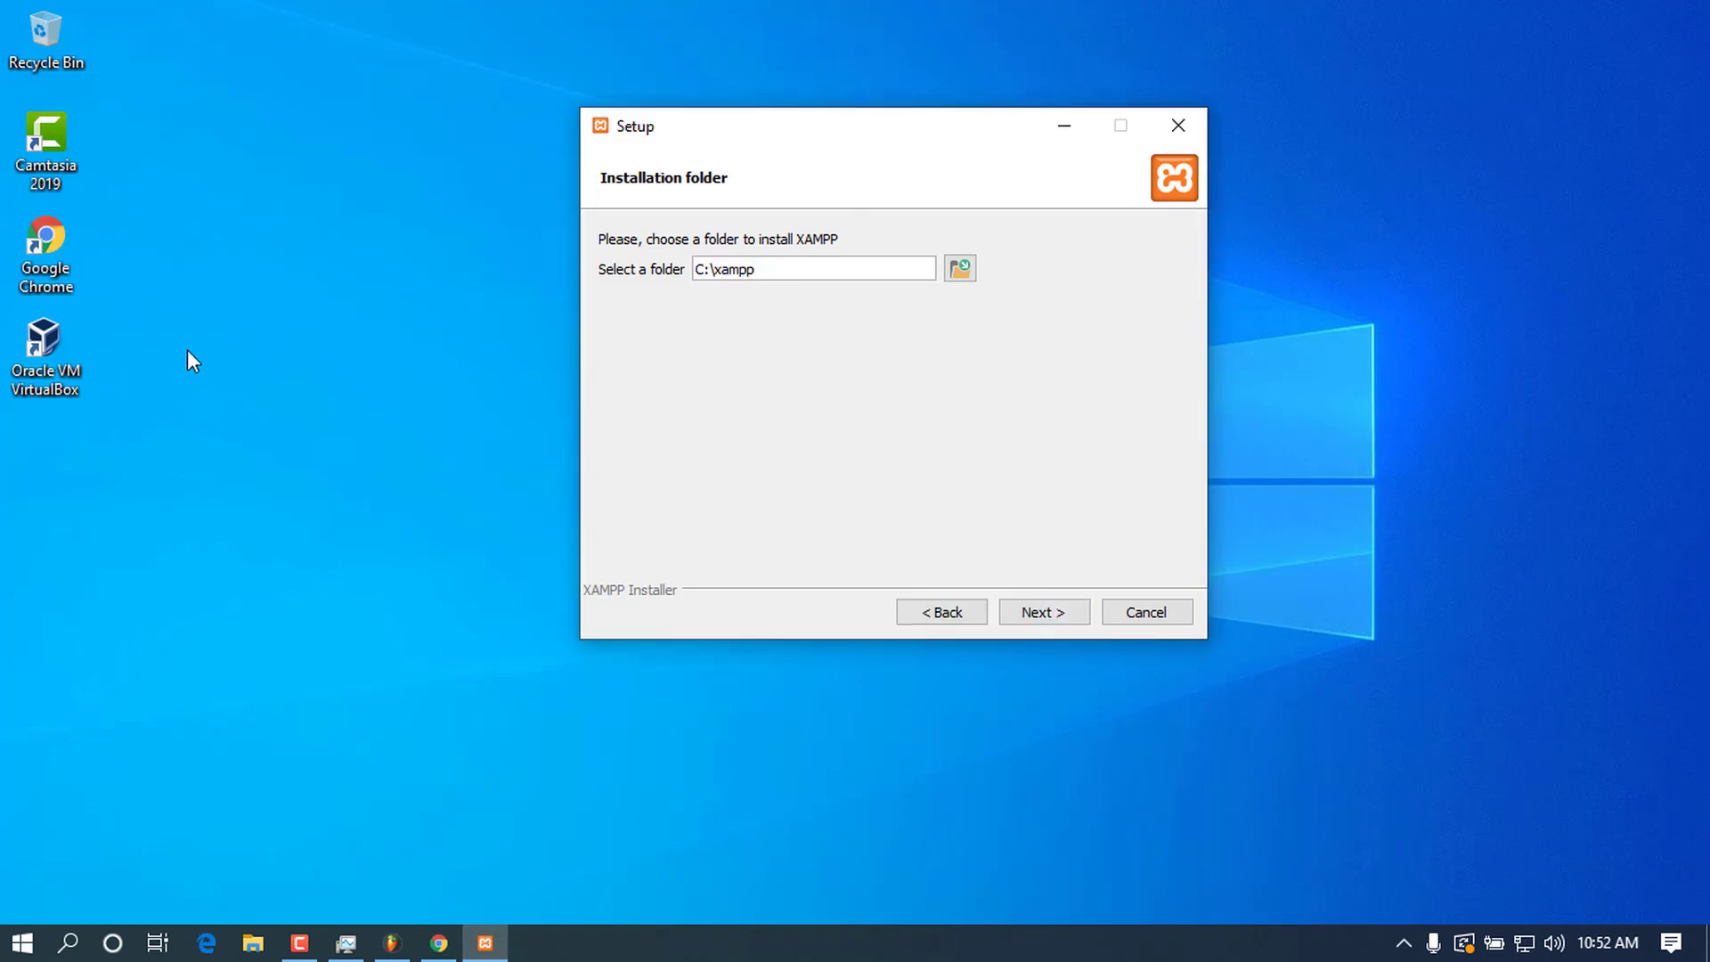
# - In File Explorer, permanently delete the old xampp folder from Local Disk (C:), granting administrator permission for all current items
pyautogui.click(253, 942)
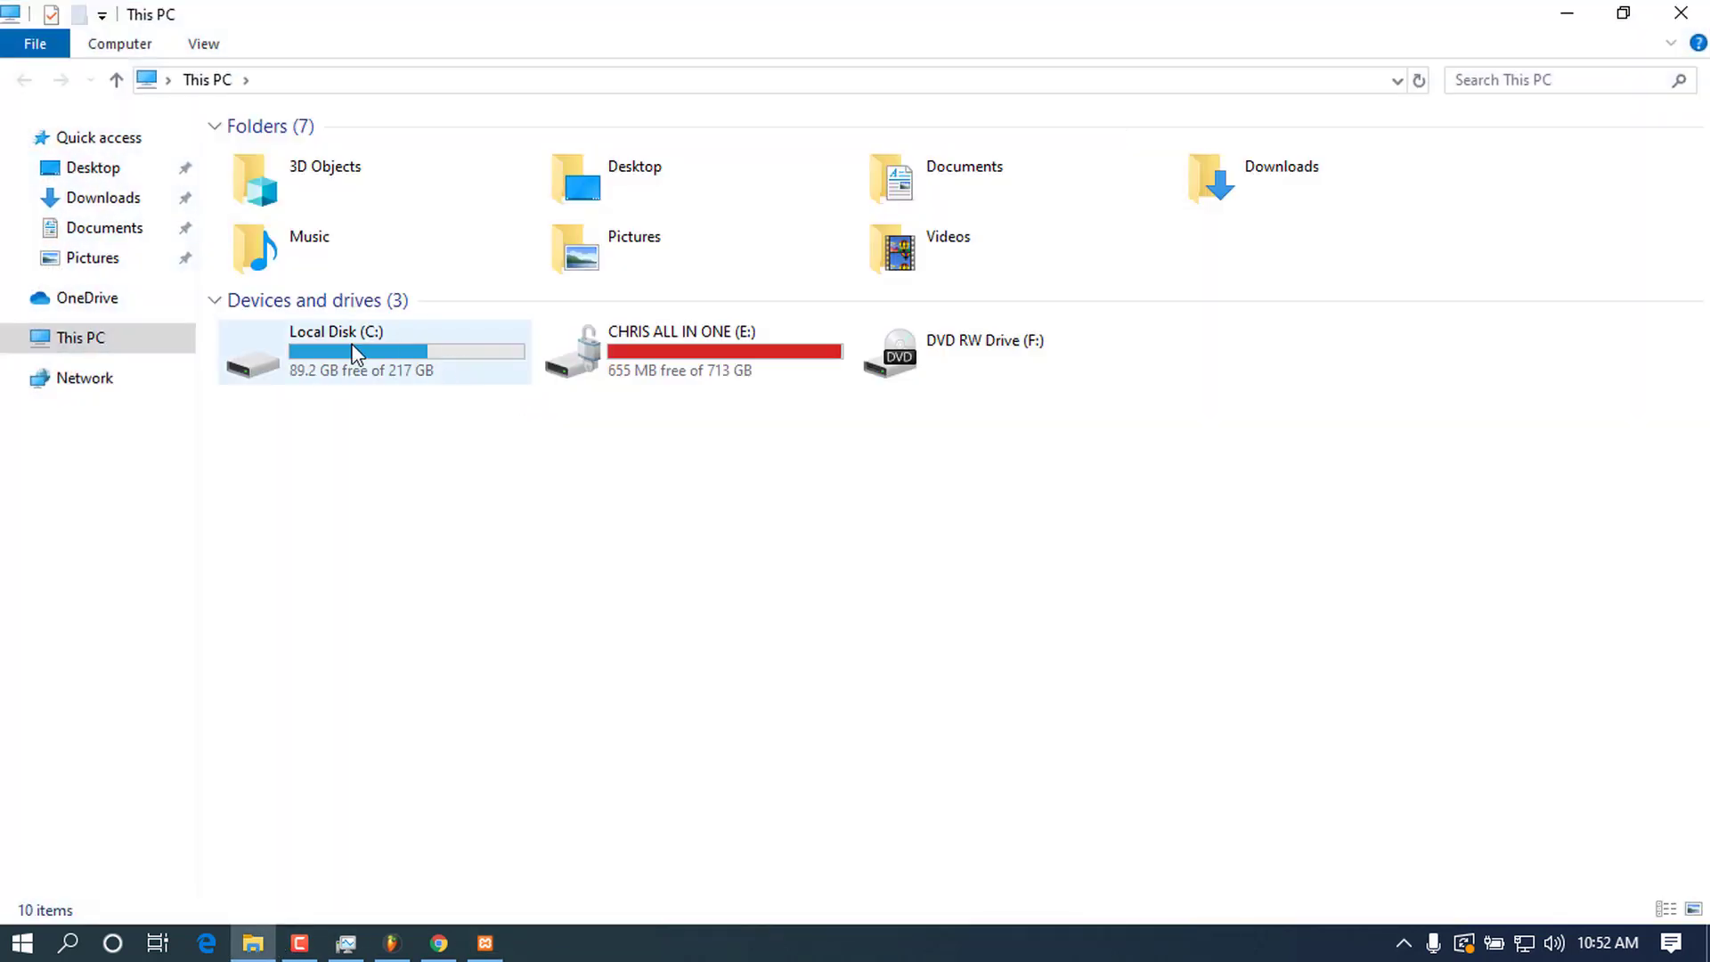
pyautogui.doubleClick(339, 343)
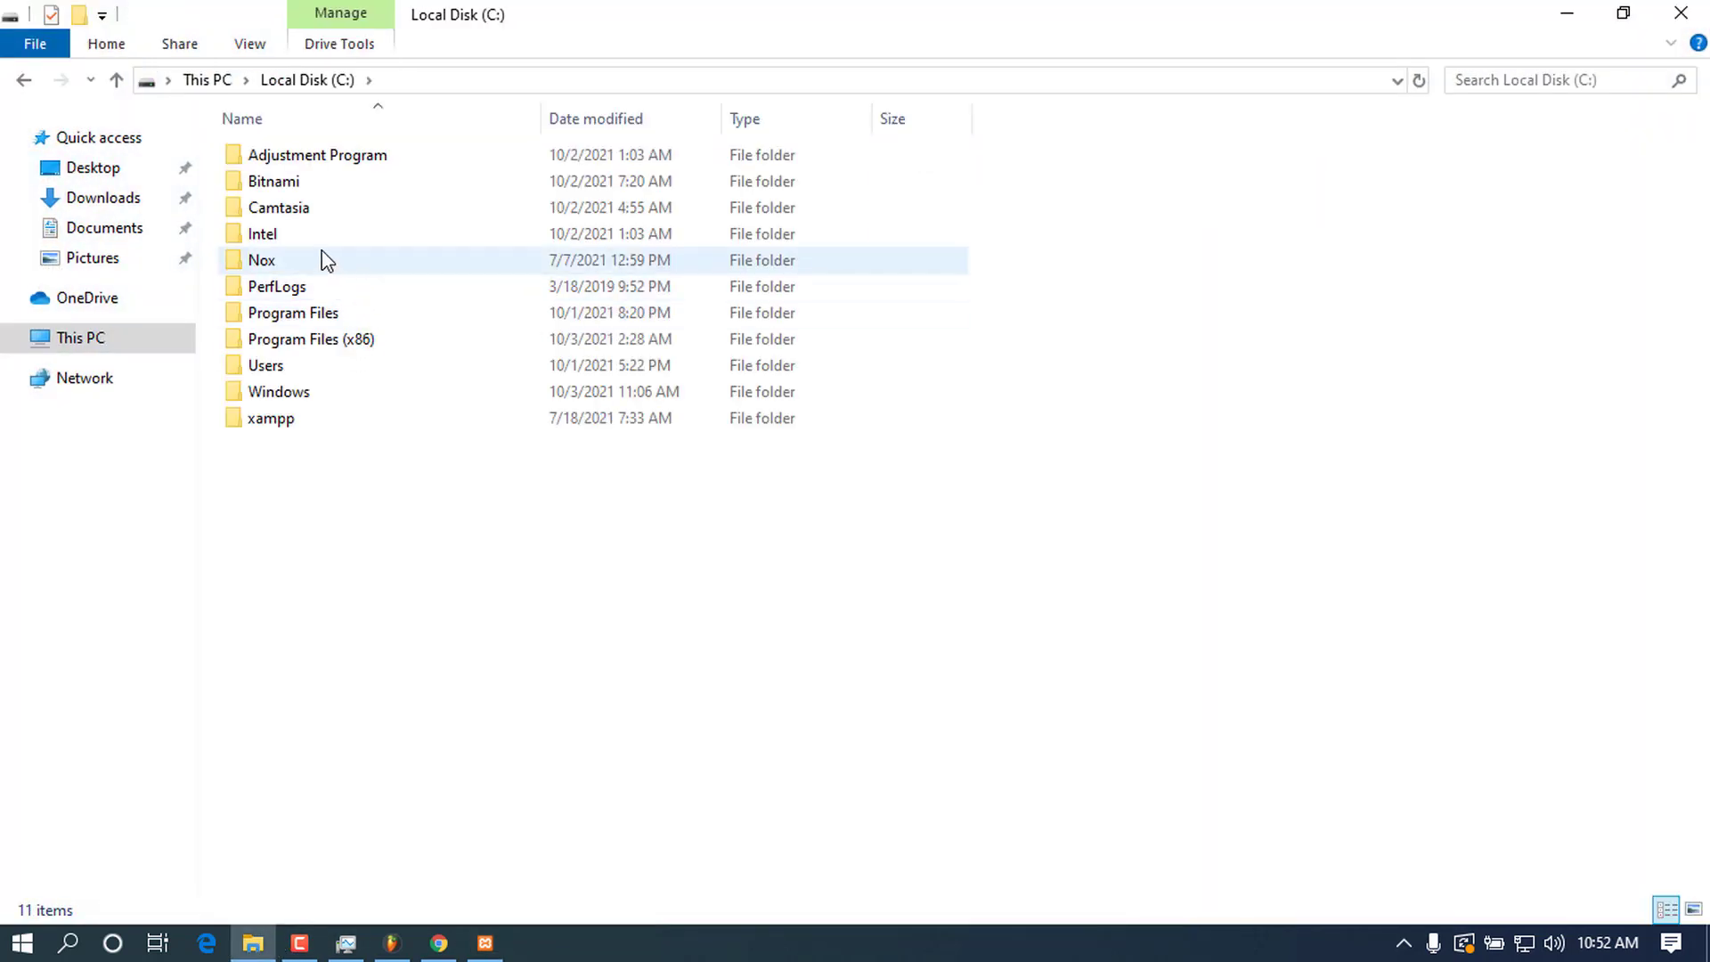
pyautogui.click(292, 422)
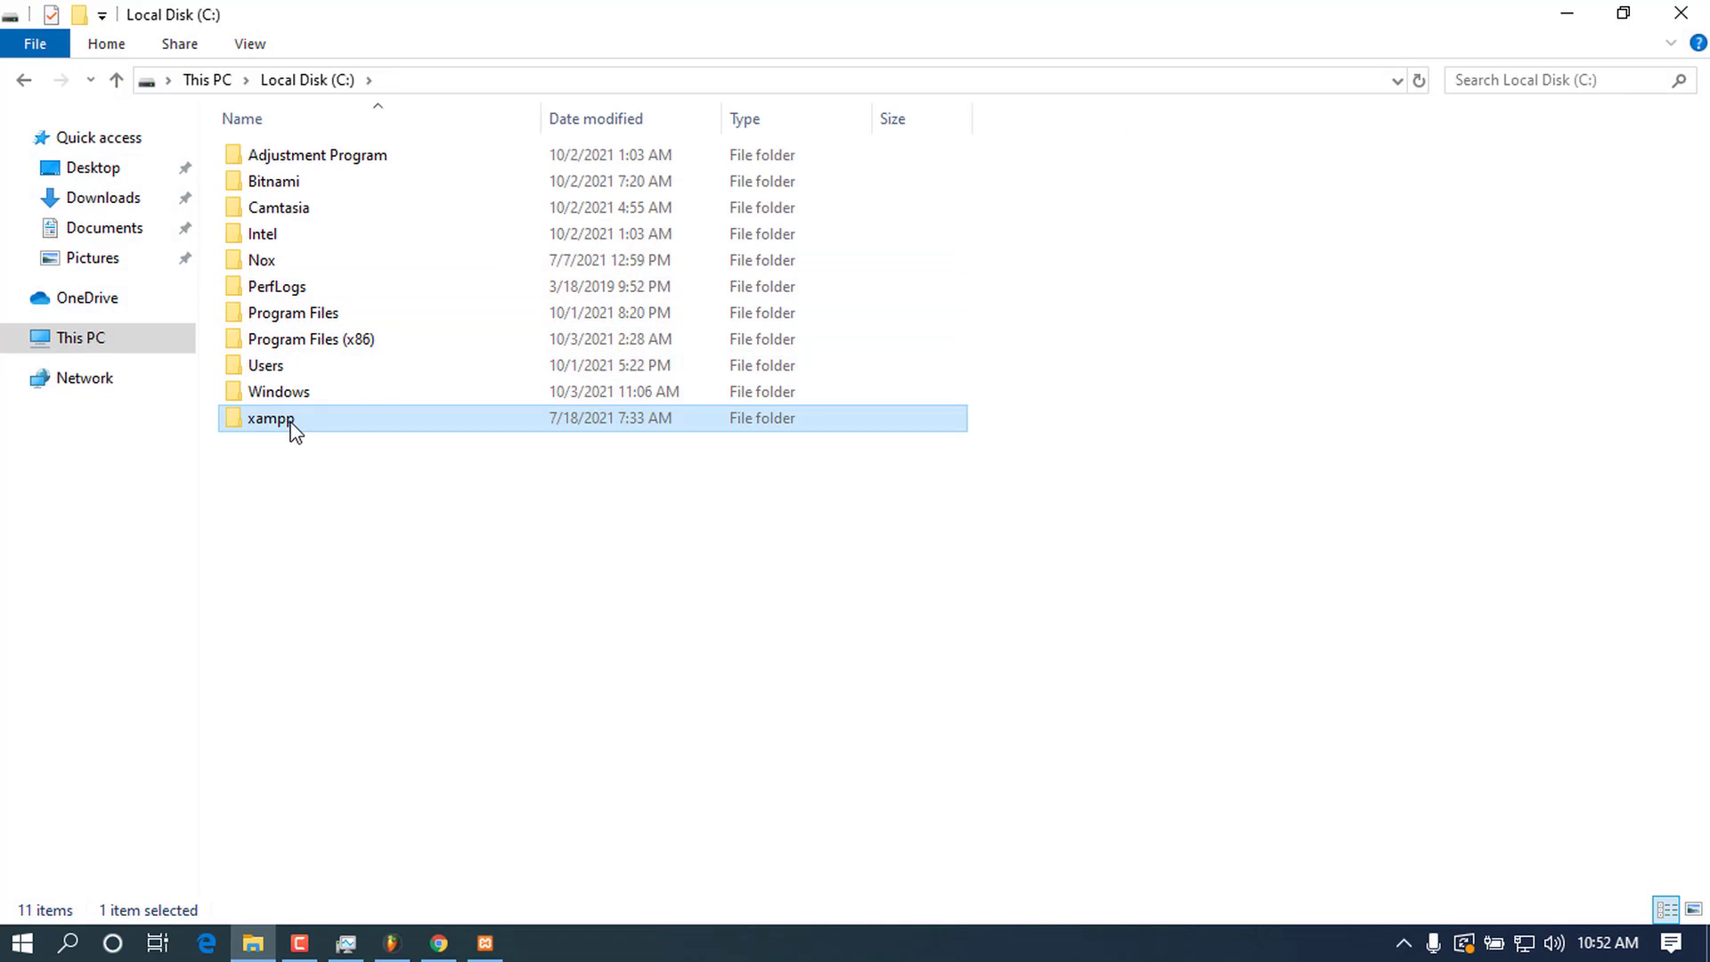
pyautogui.hotkey('shift', 'Delete')
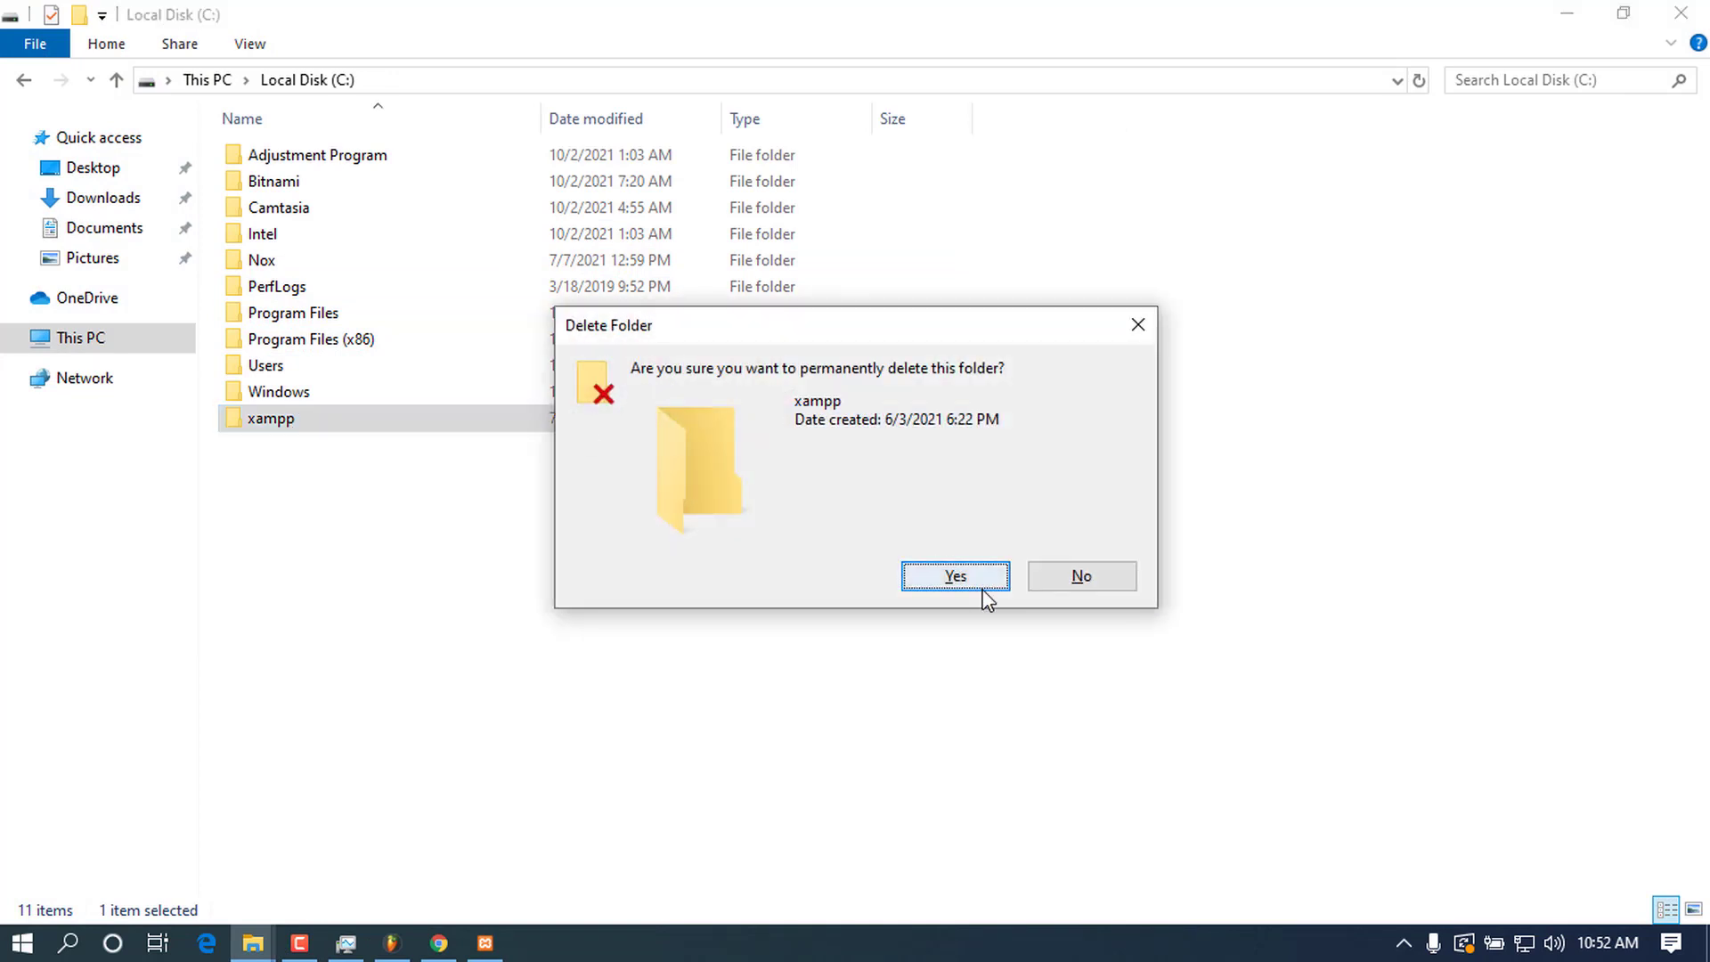
pyautogui.click(980, 586)
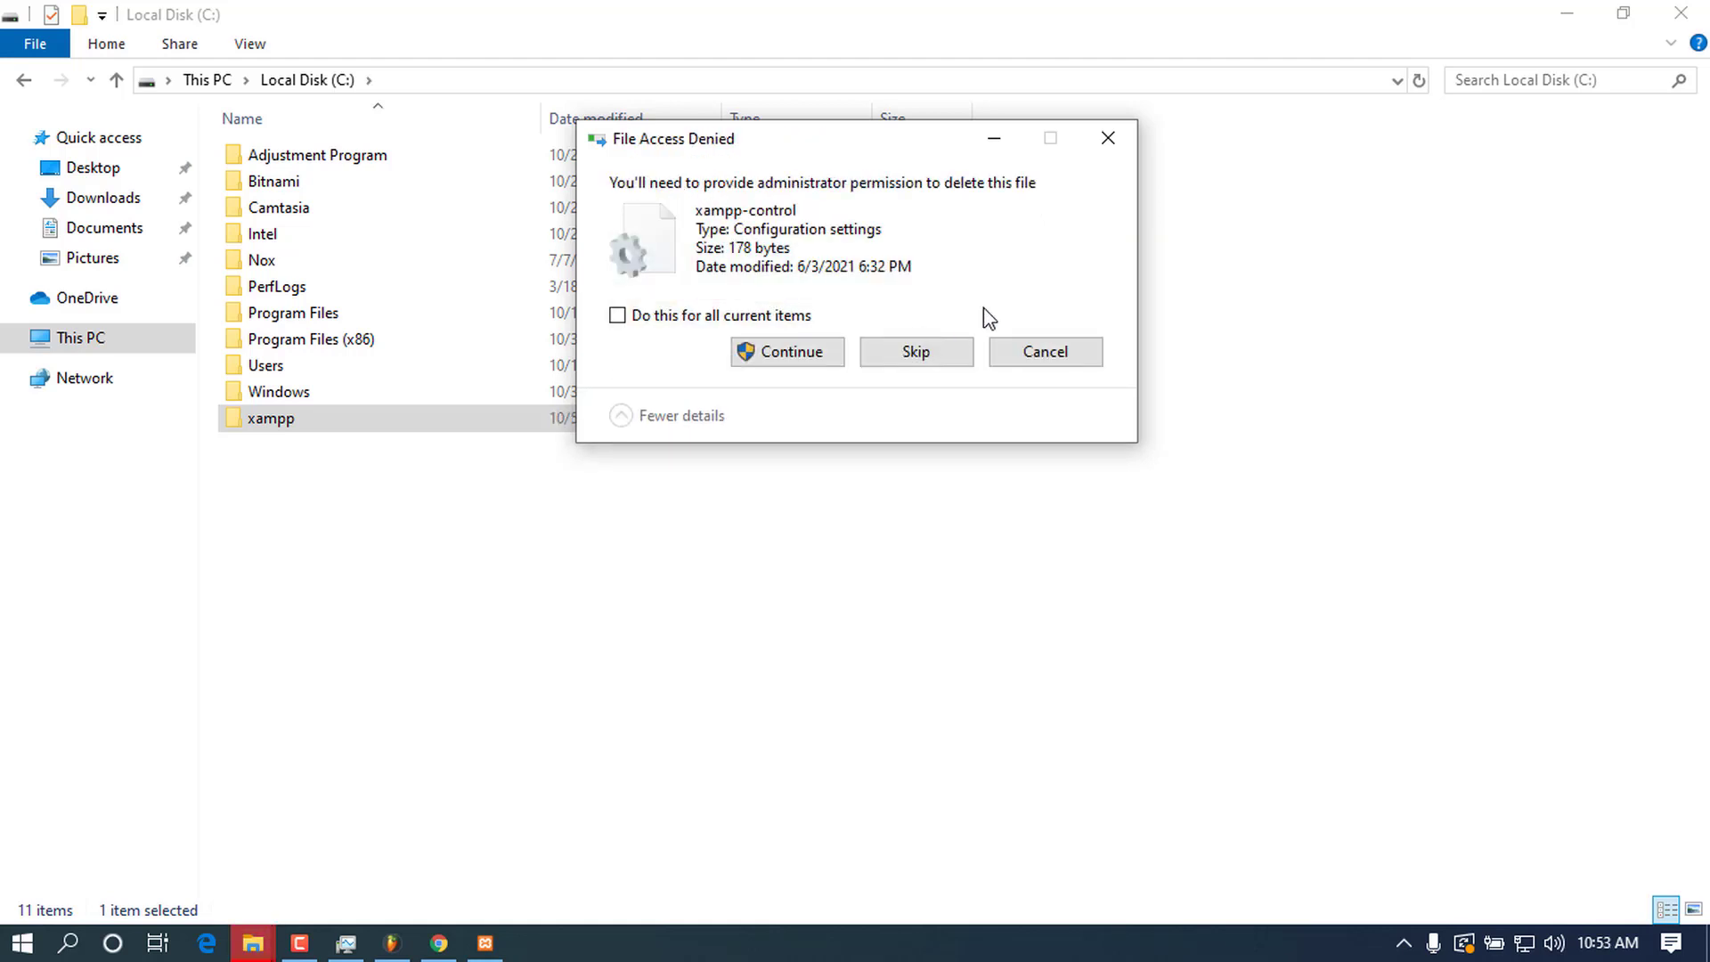
pyautogui.click(684, 315)
pyautogui.click(771, 349)
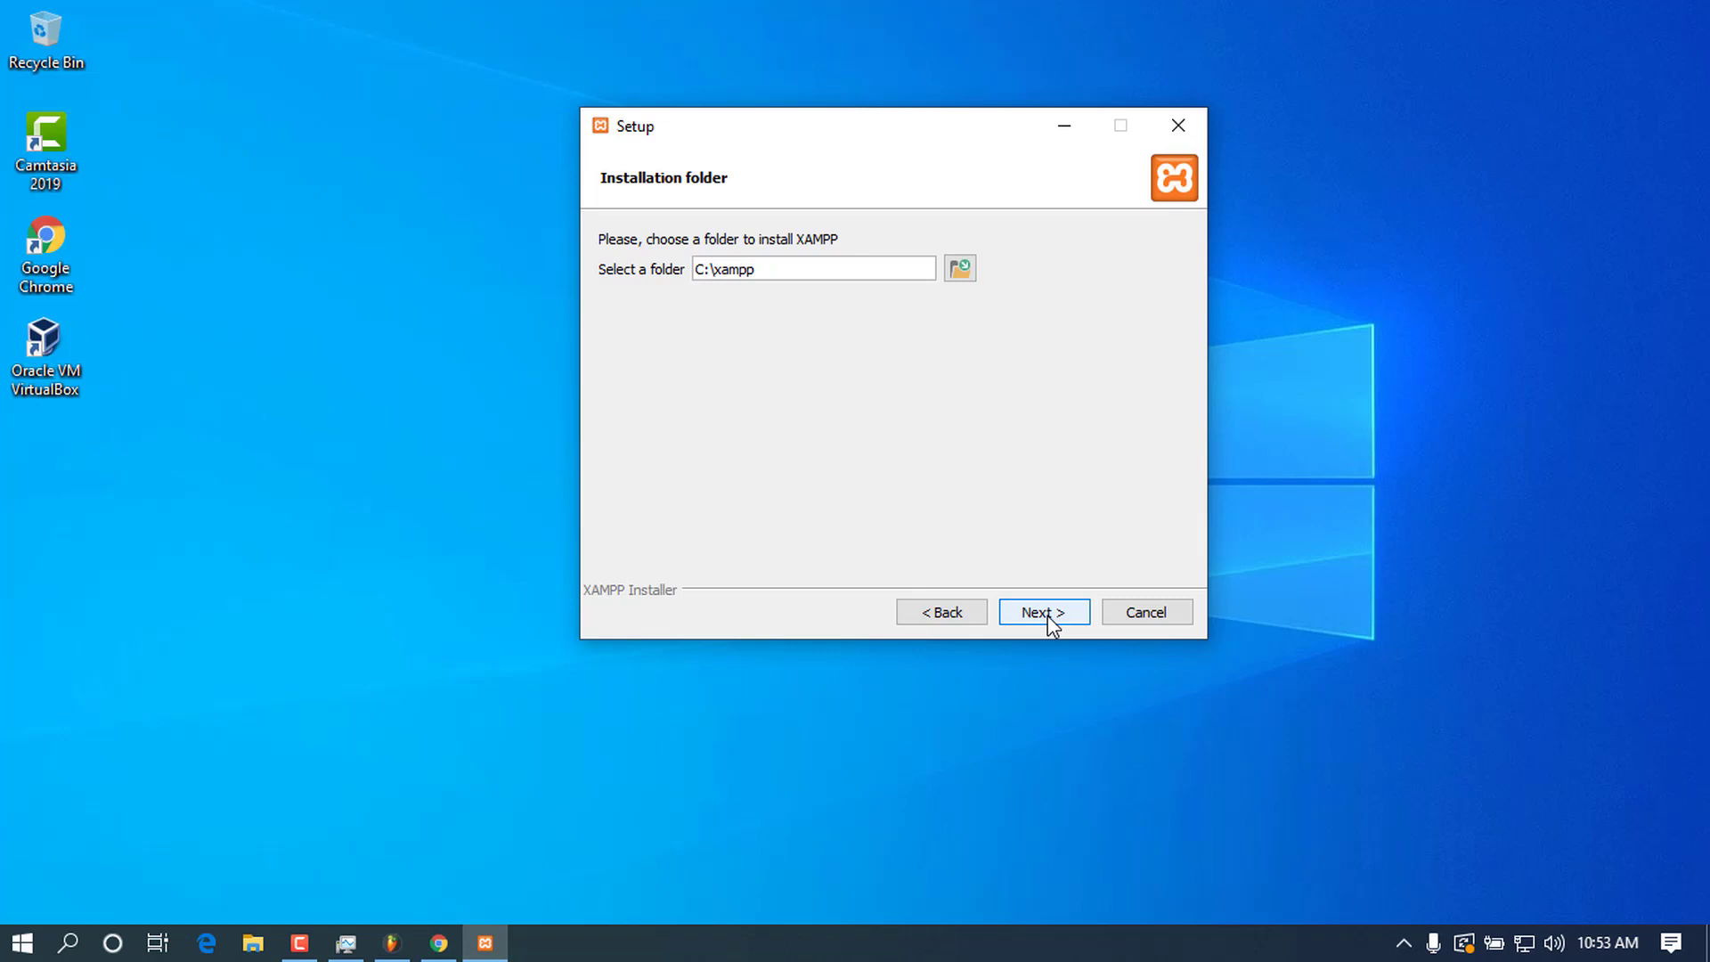
# - Install XAMPP to C:\xampp with English as the language, minimizing the Bitnami web page that the setup opens
pyautogui.click(1047, 614)
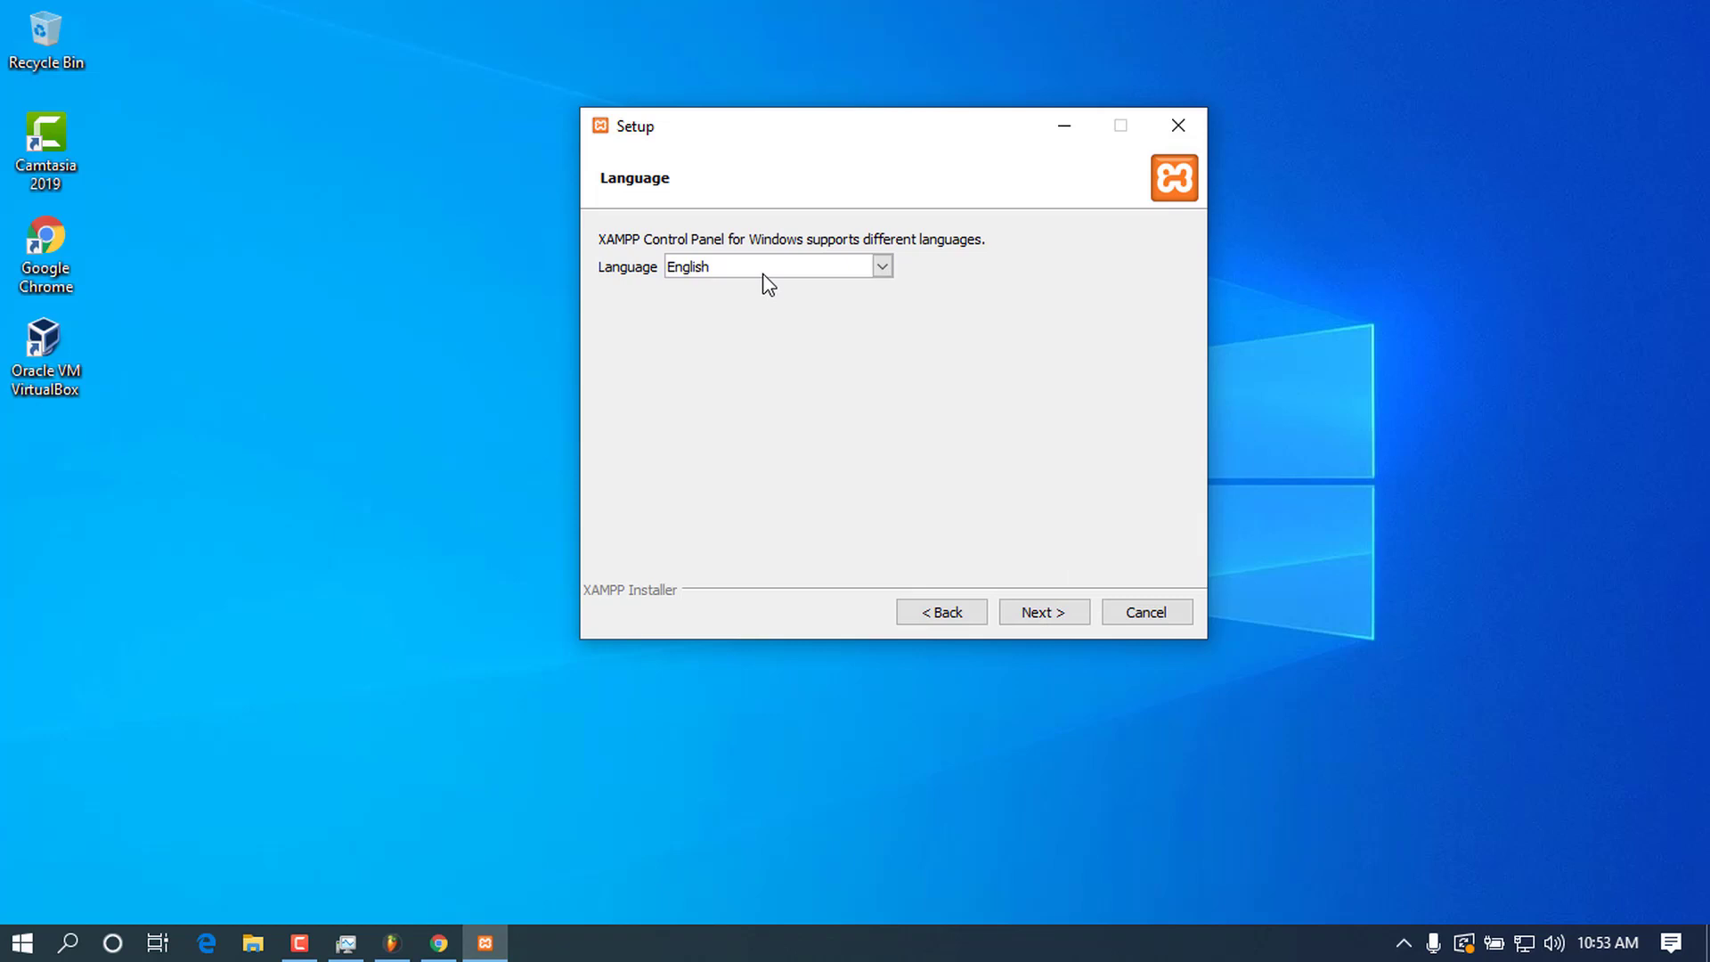
pyautogui.click(1060, 613)
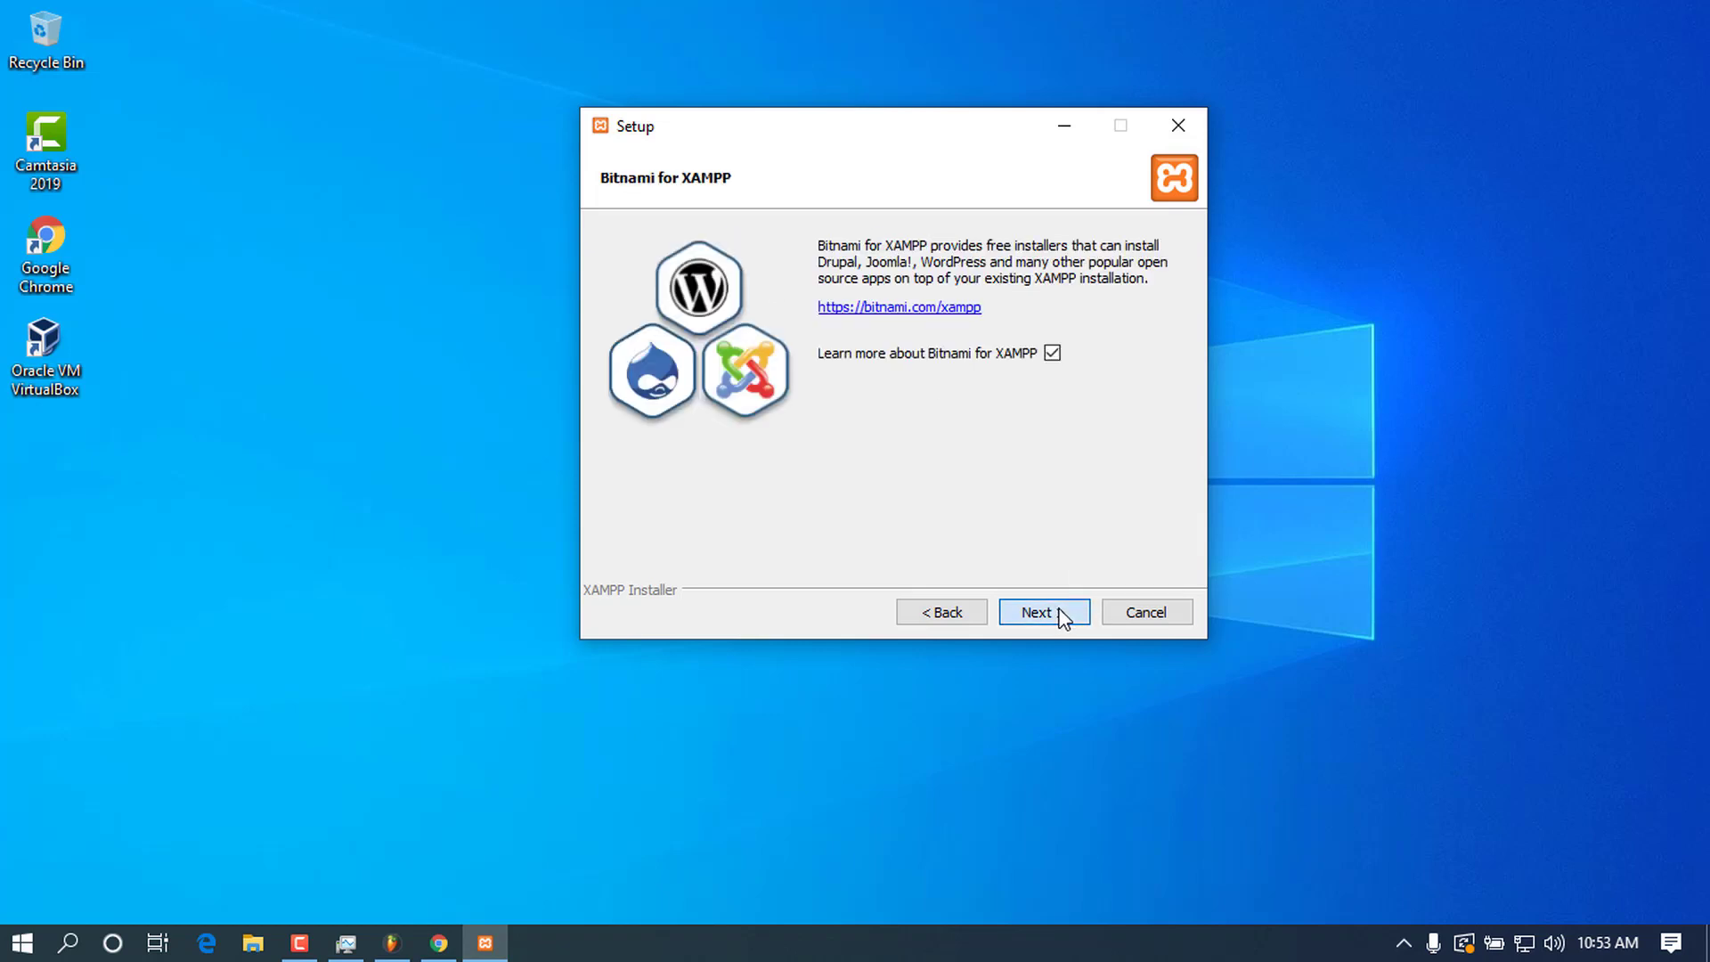
pyautogui.click(1061, 614)
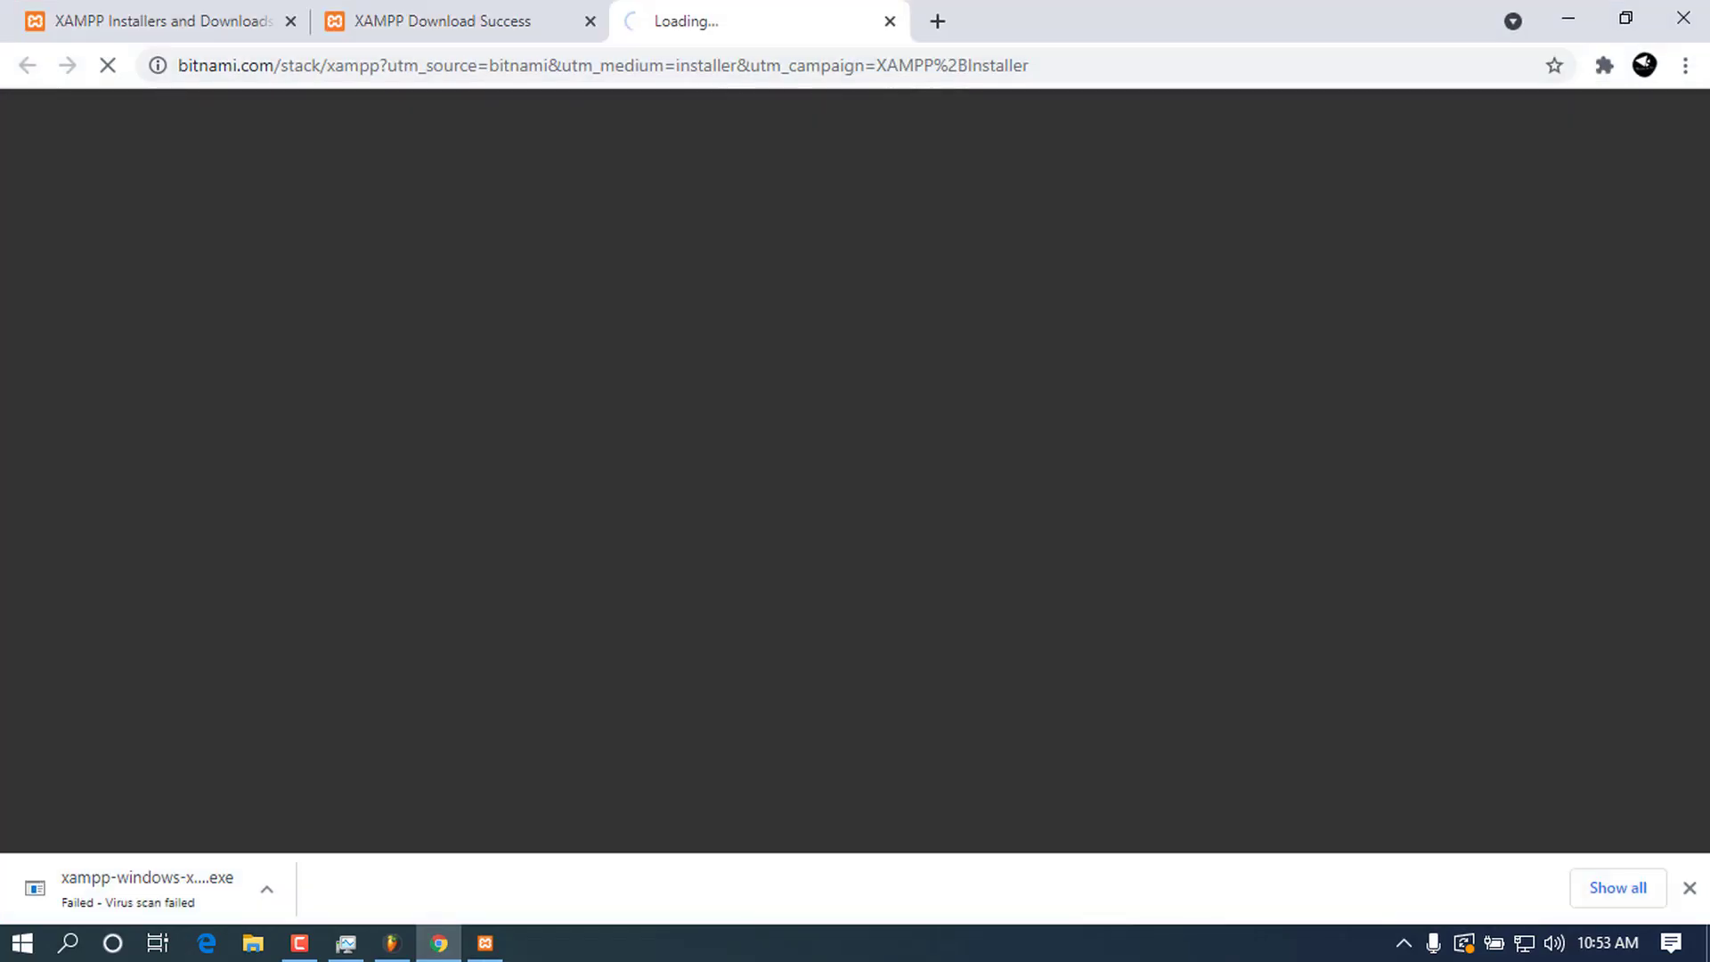
pyautogui.click(1569, 18)
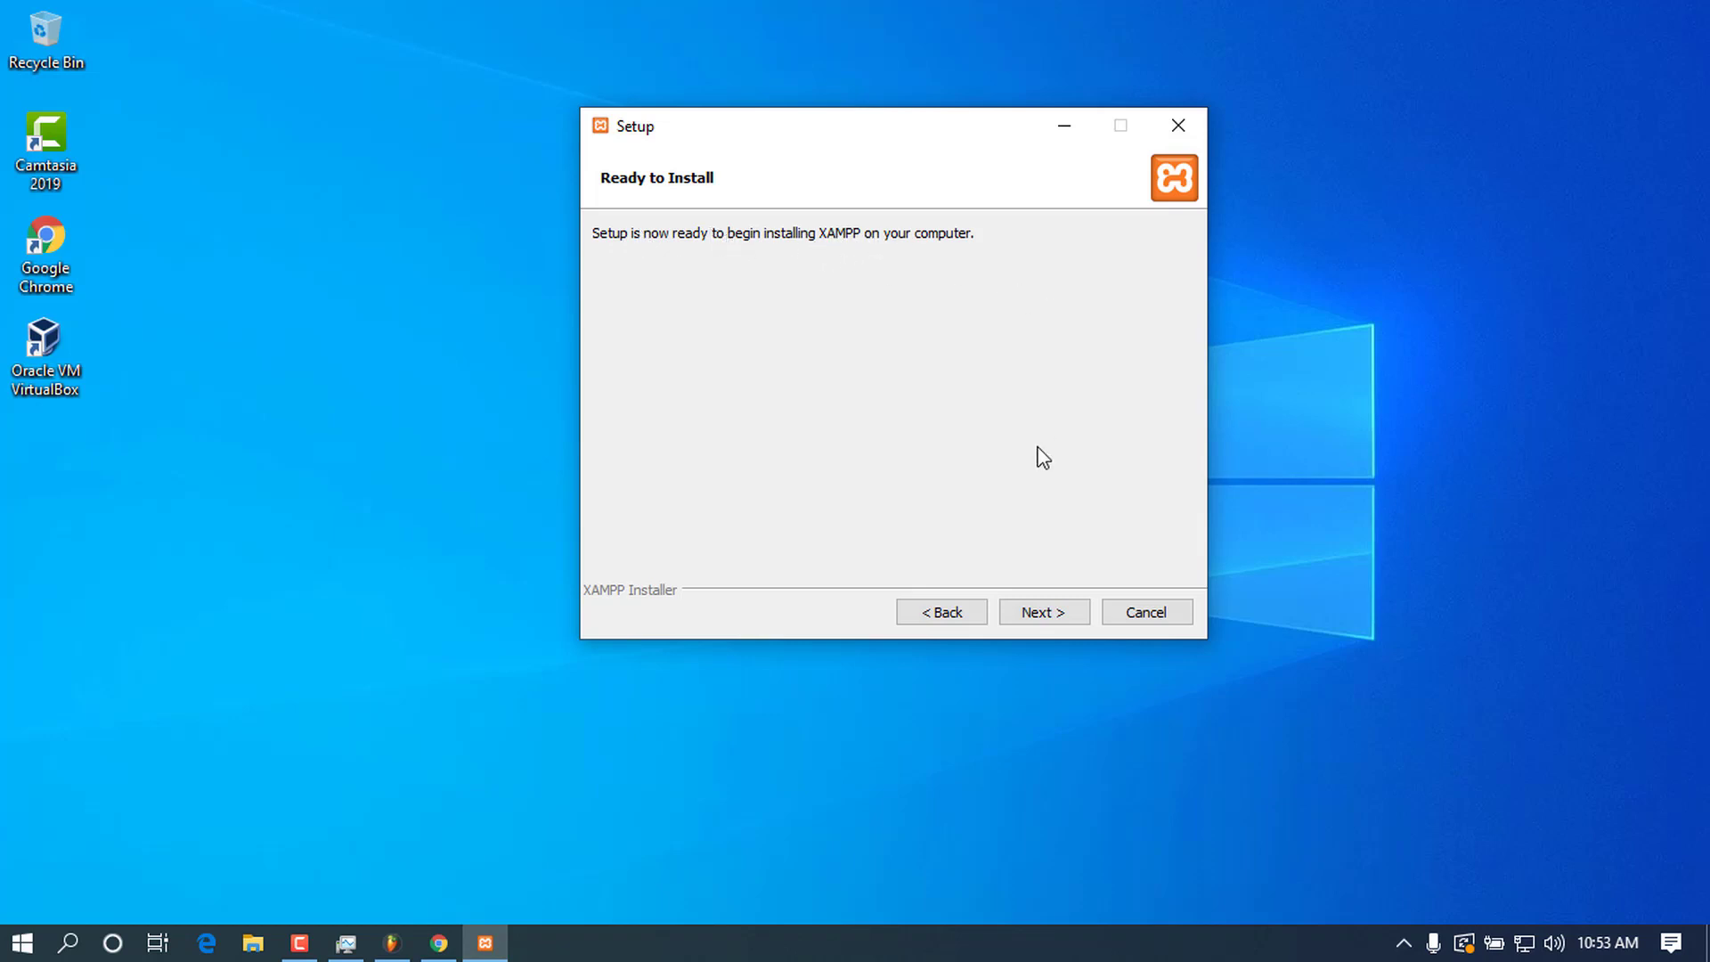
pyautogui.click(1055, 615)
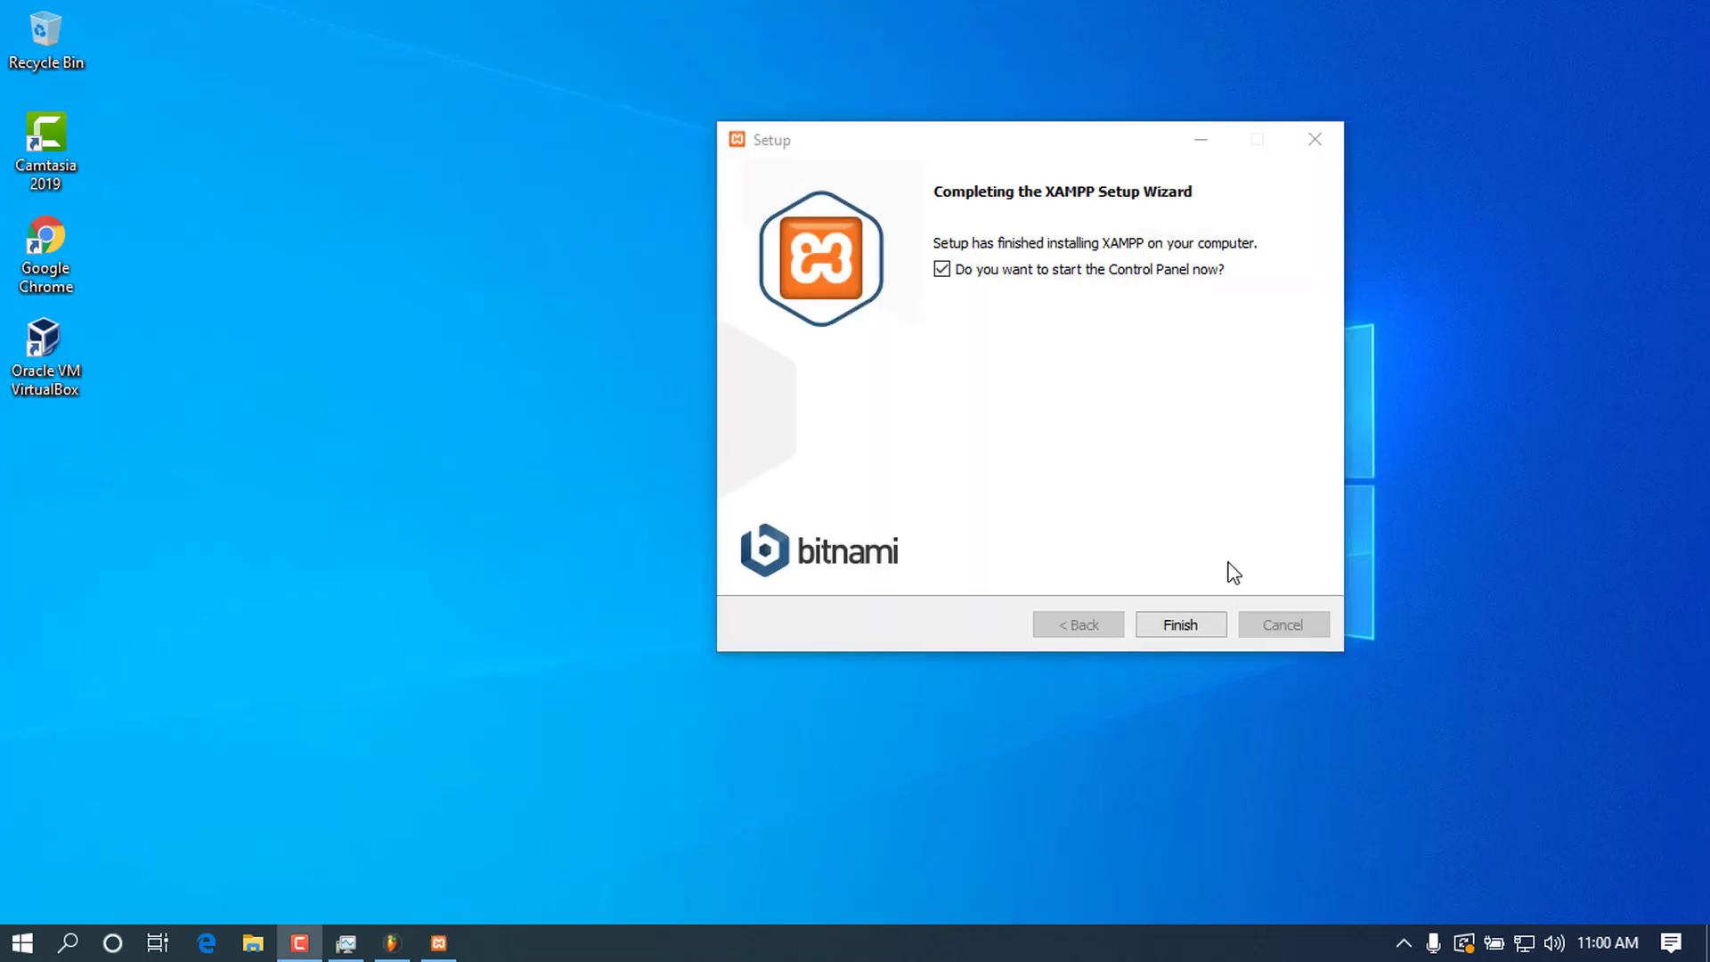
# - Finish the setup with the option to start the Control Panel kept on, and start the Apache module there
pyautogui.moveTo(950, 126); pyautogui.dragTo(701, 132)
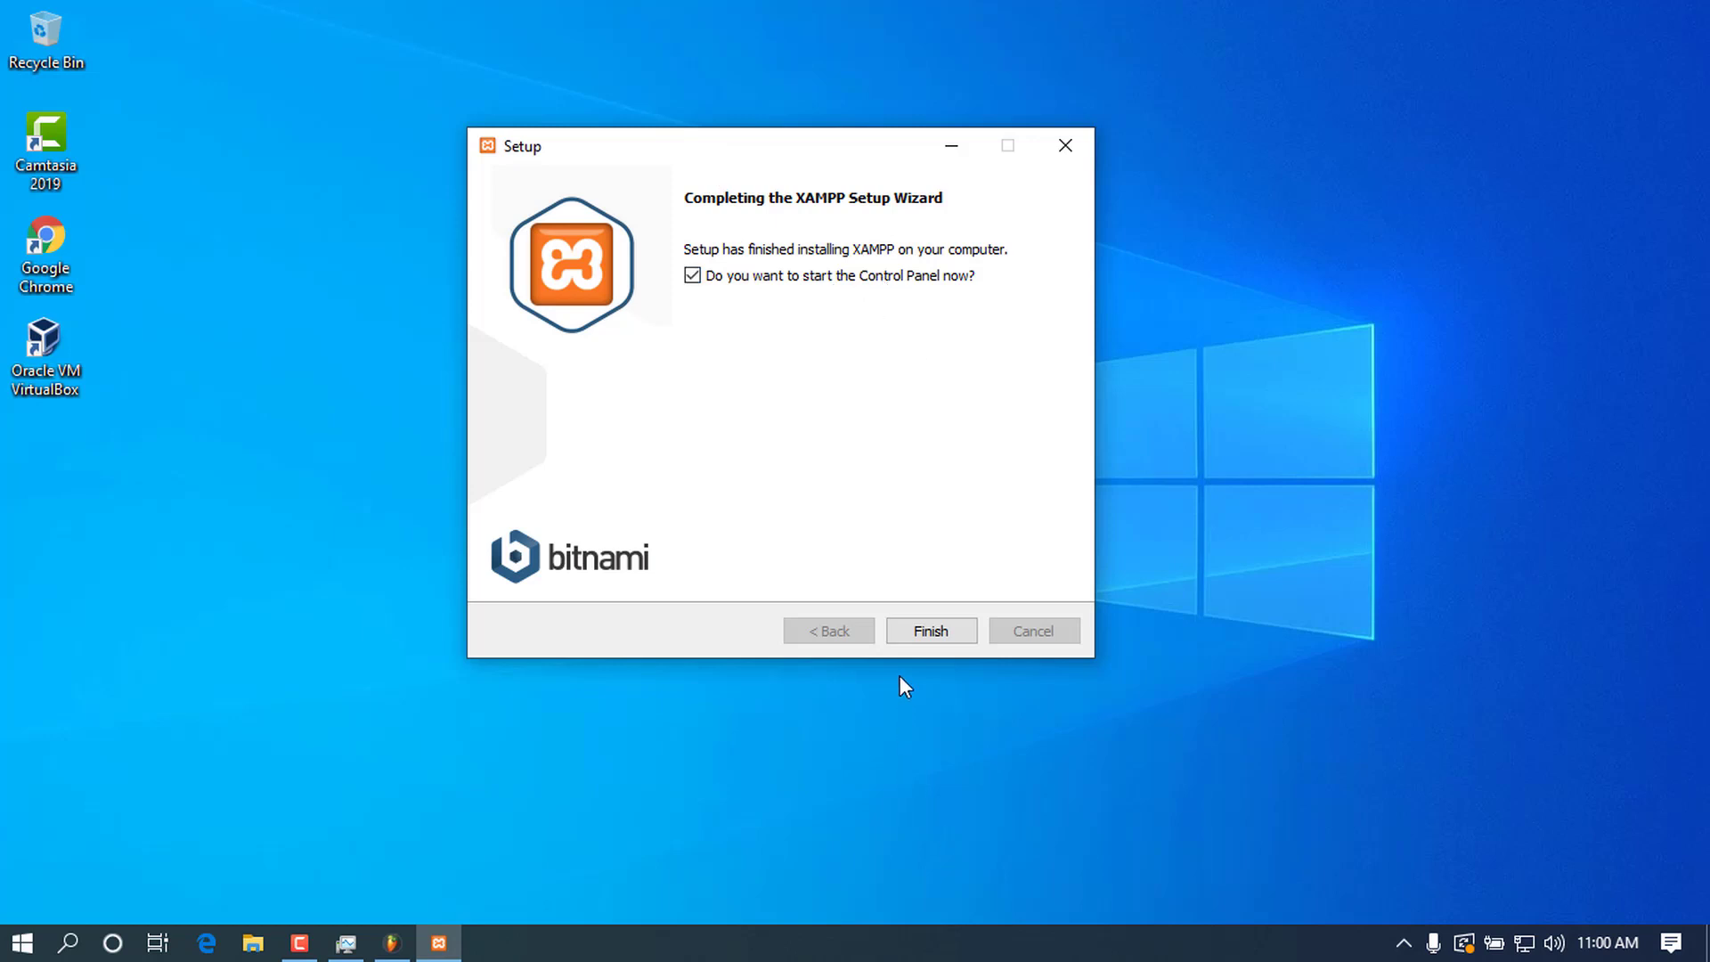
pyautogui.click(926, 632)
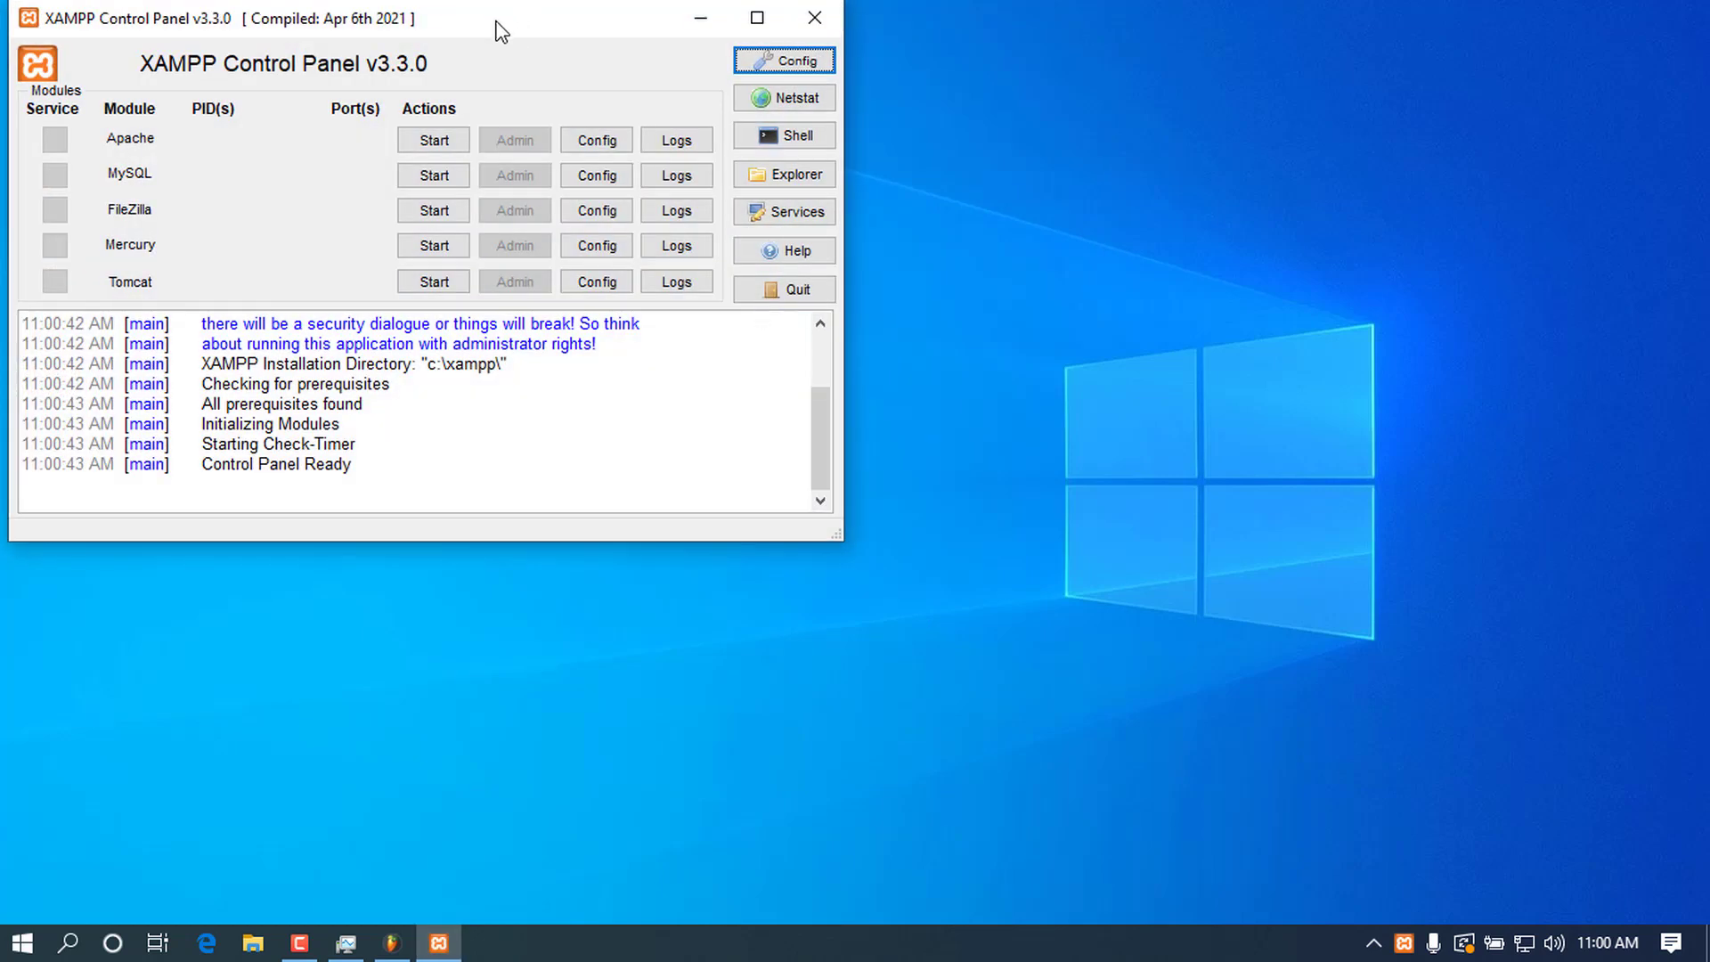
pyautogui.moveTo(502, 31); pyautogui.dragTo(849, 142)
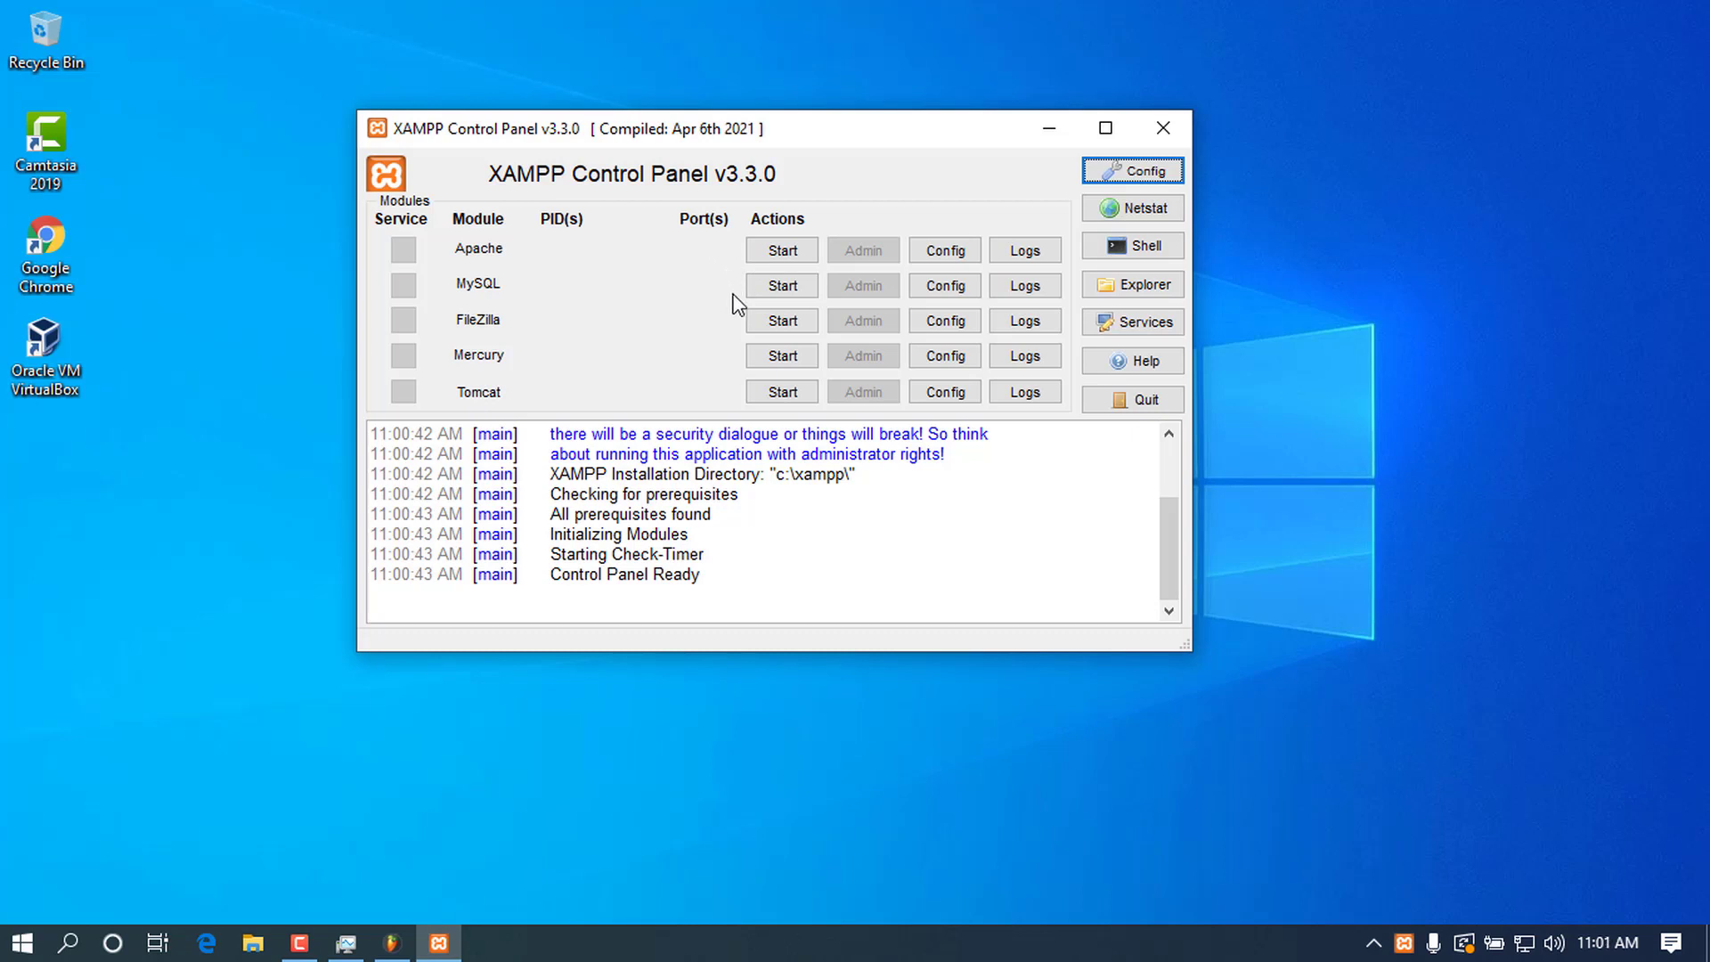
pyautogui.click(779, 252)
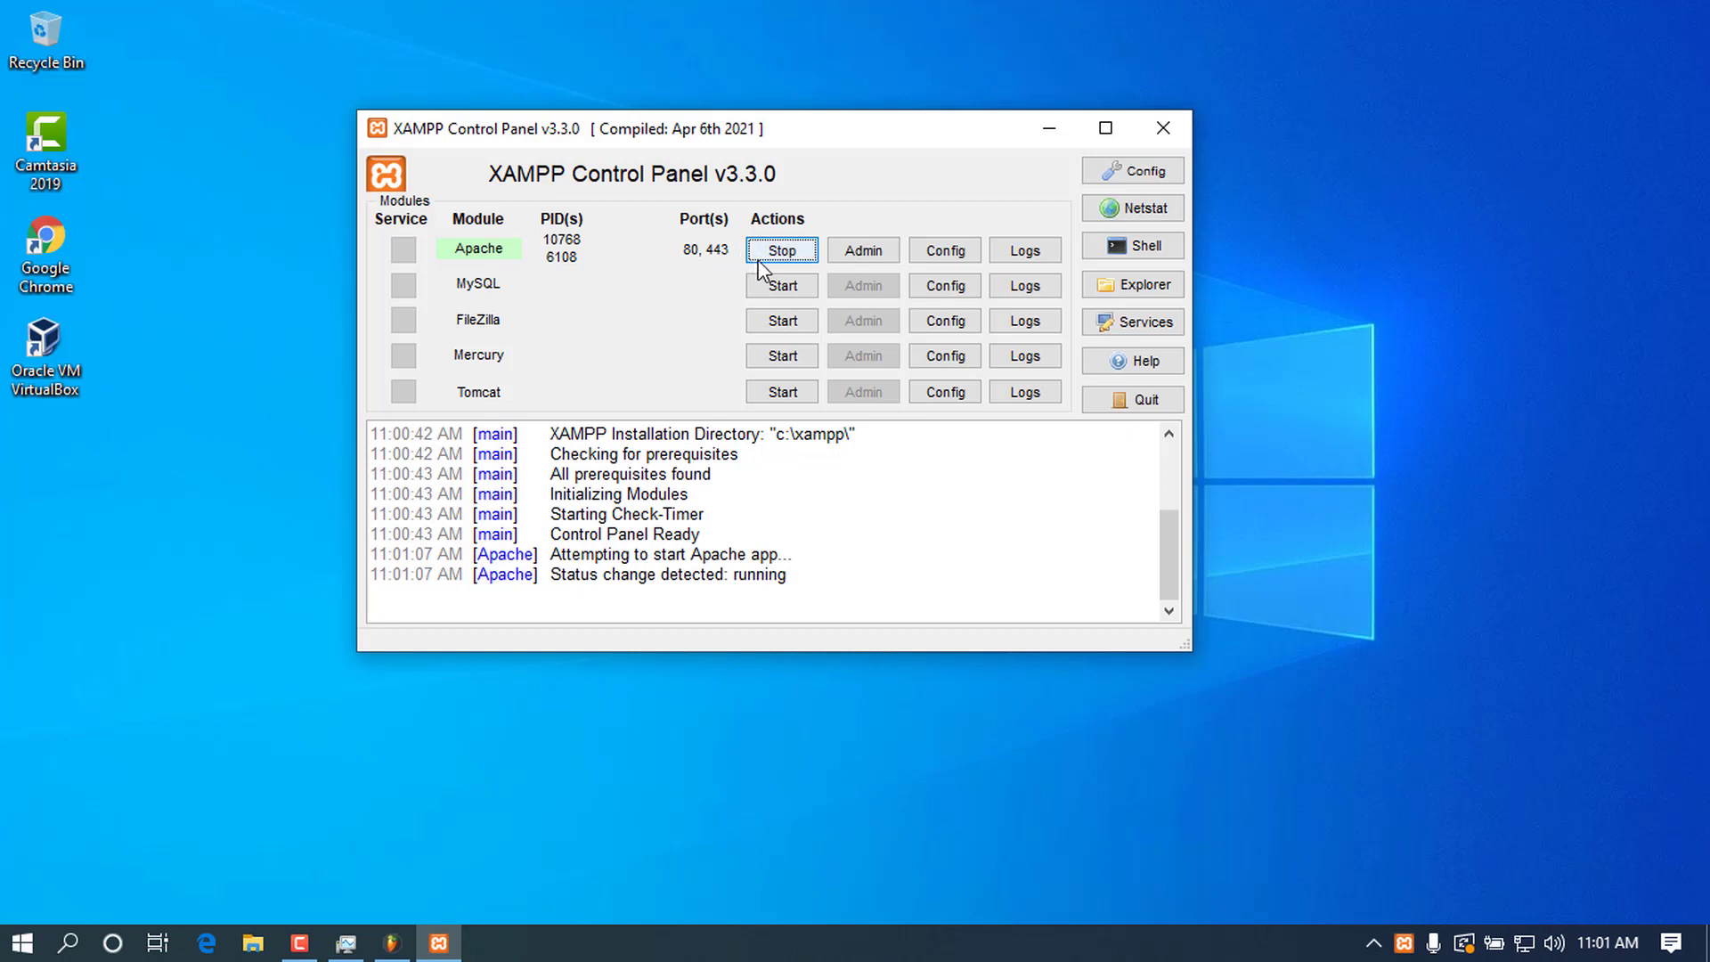
# - Start the MySQL module and allow mysqld through Windows Defender Firewall on private networks
pyautogui.click(771, 287)
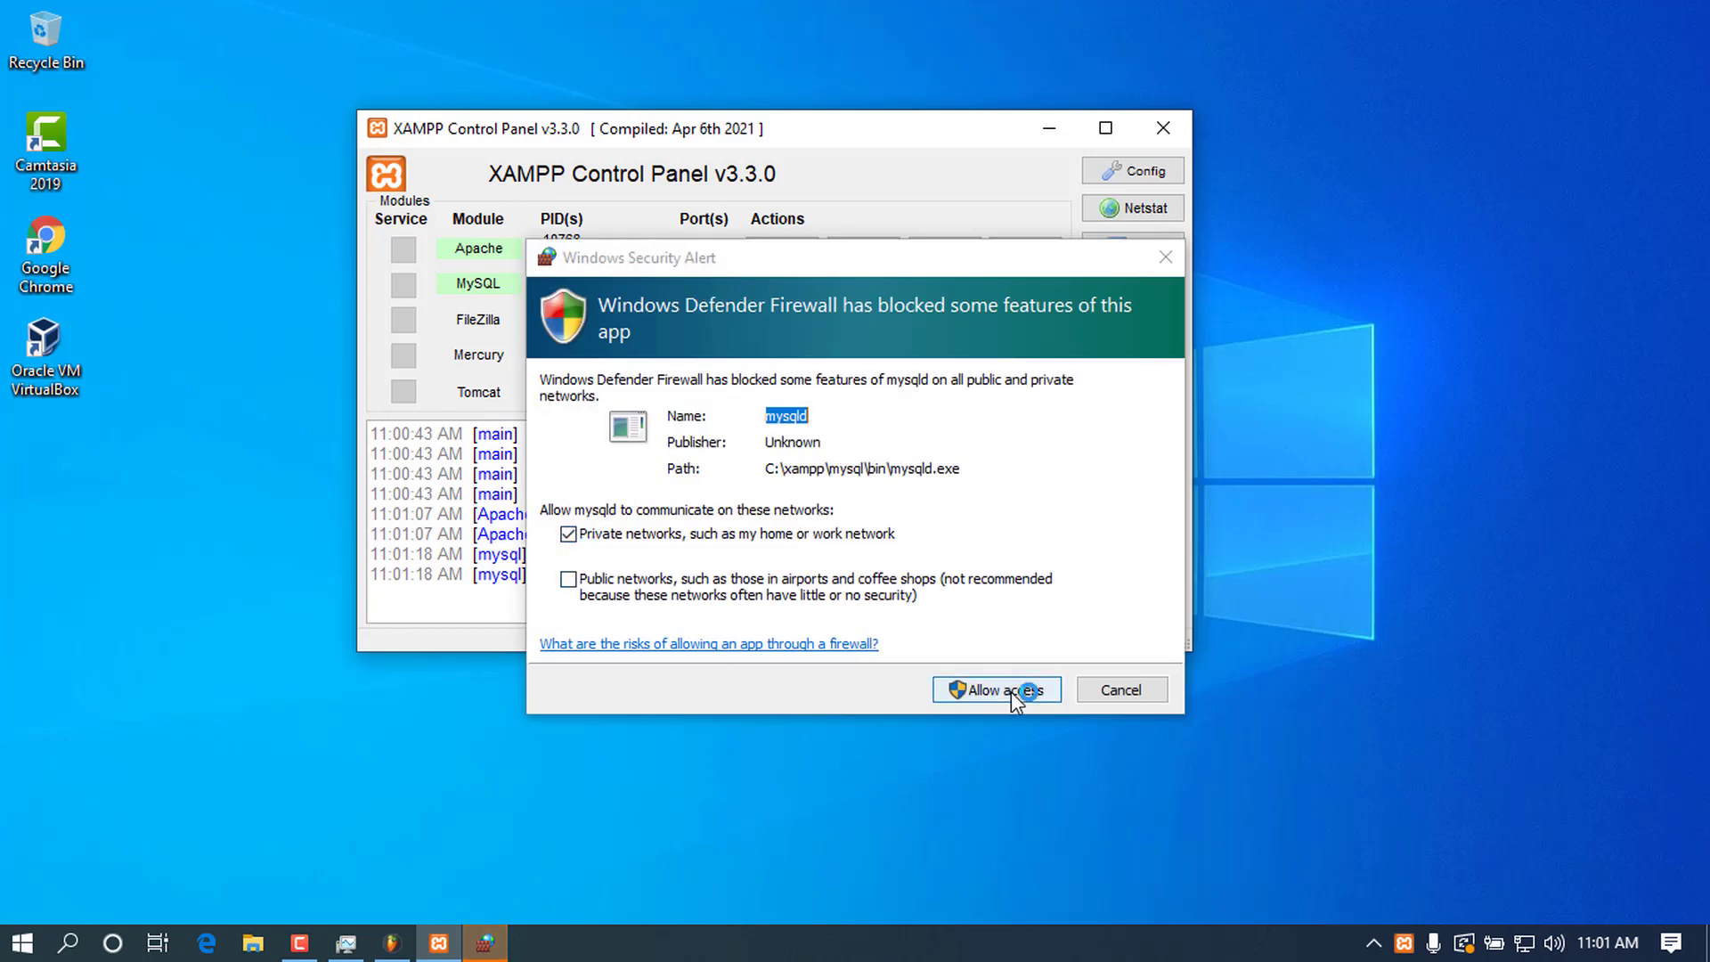
pyautogui.click(964, 695)
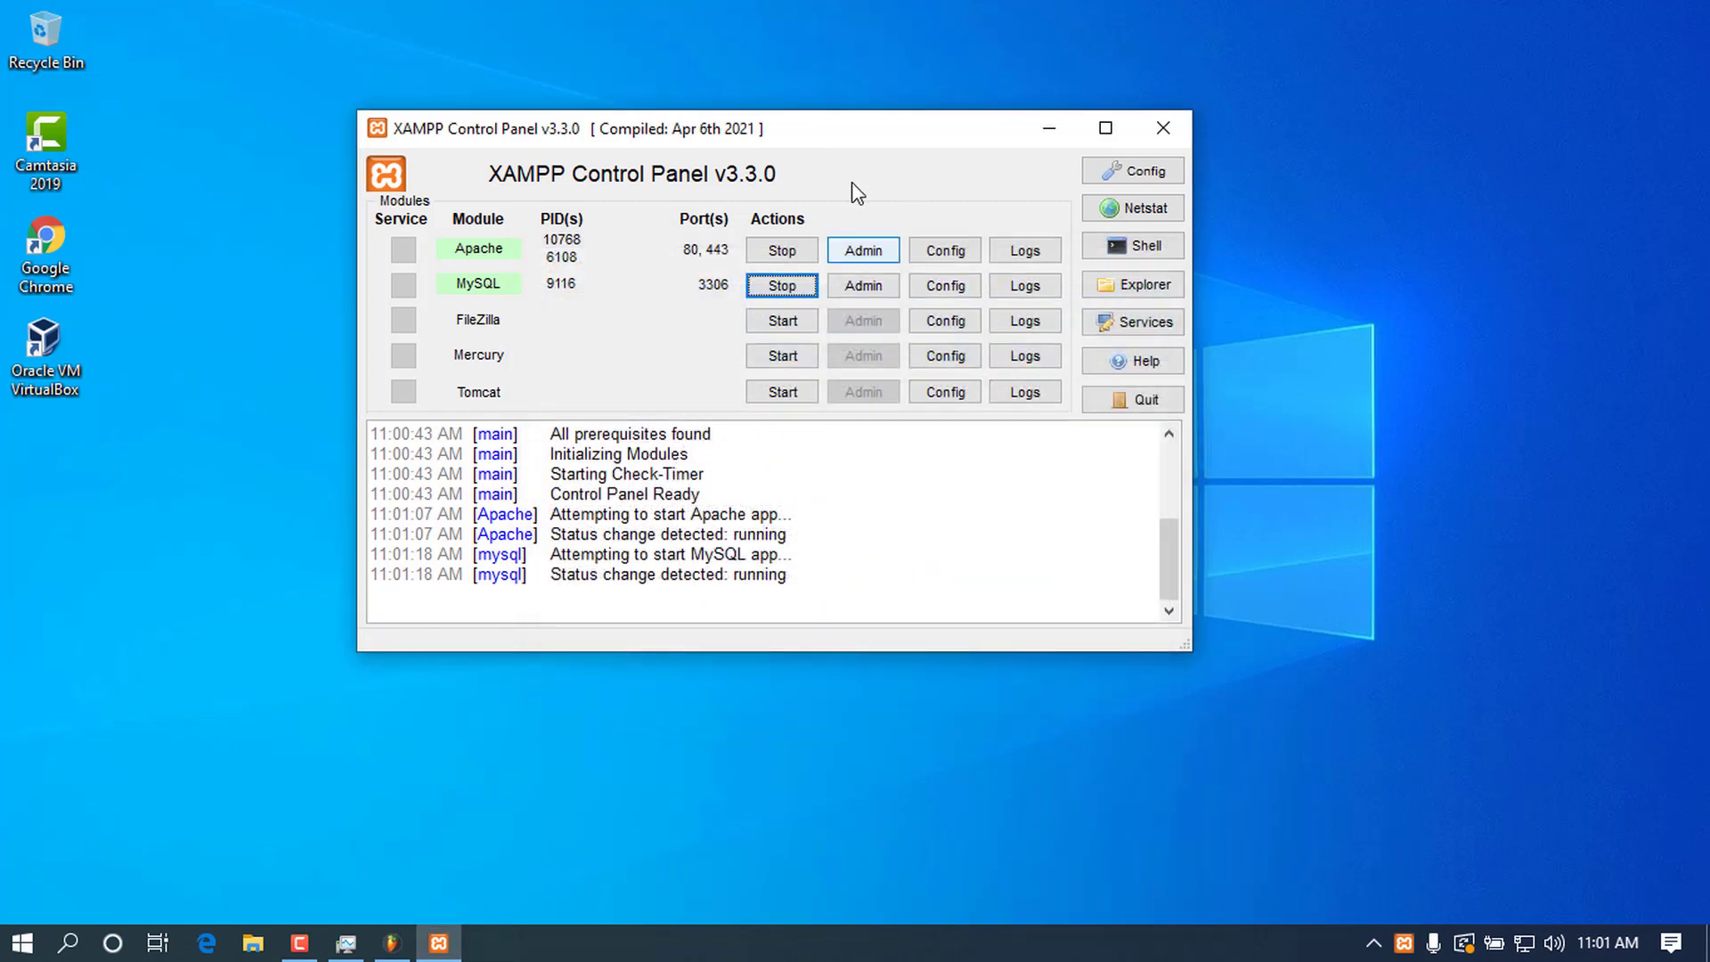
# - Open the XAMPP shell and connect to the database server as root with mysql -u root
pyautogui.click(1151, 249)
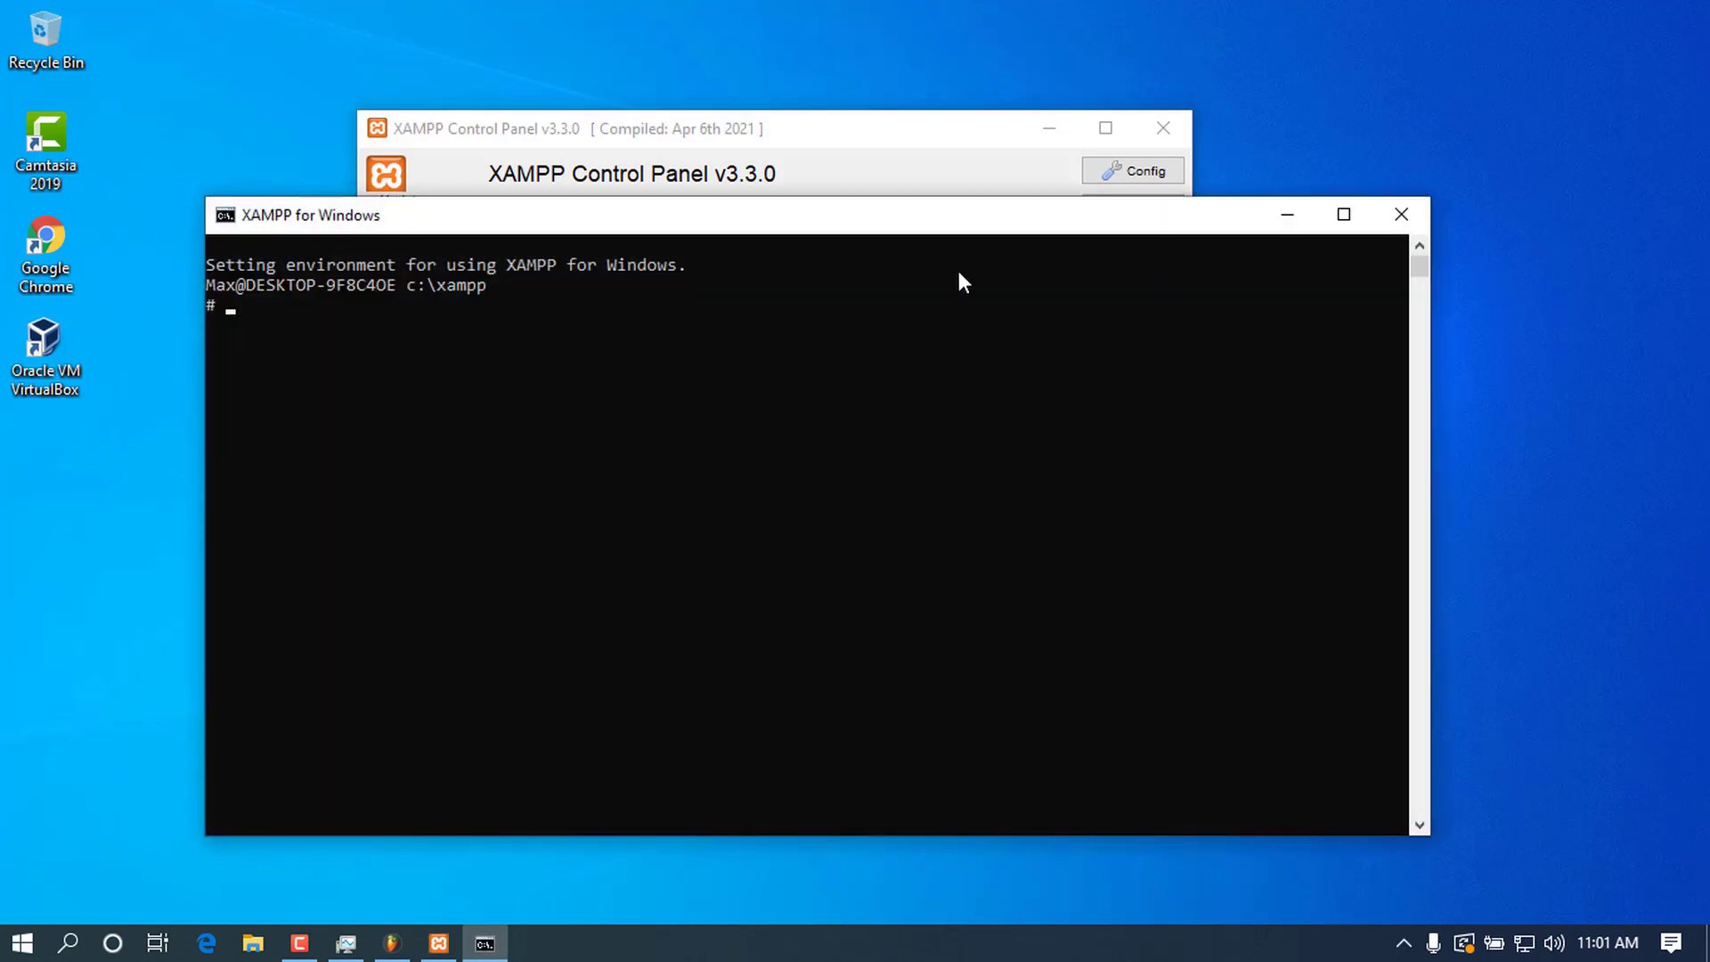
pyautogui.moveTo(740, 225); pyautogui.dragTo(761, 219)
pyautogui.write('my')
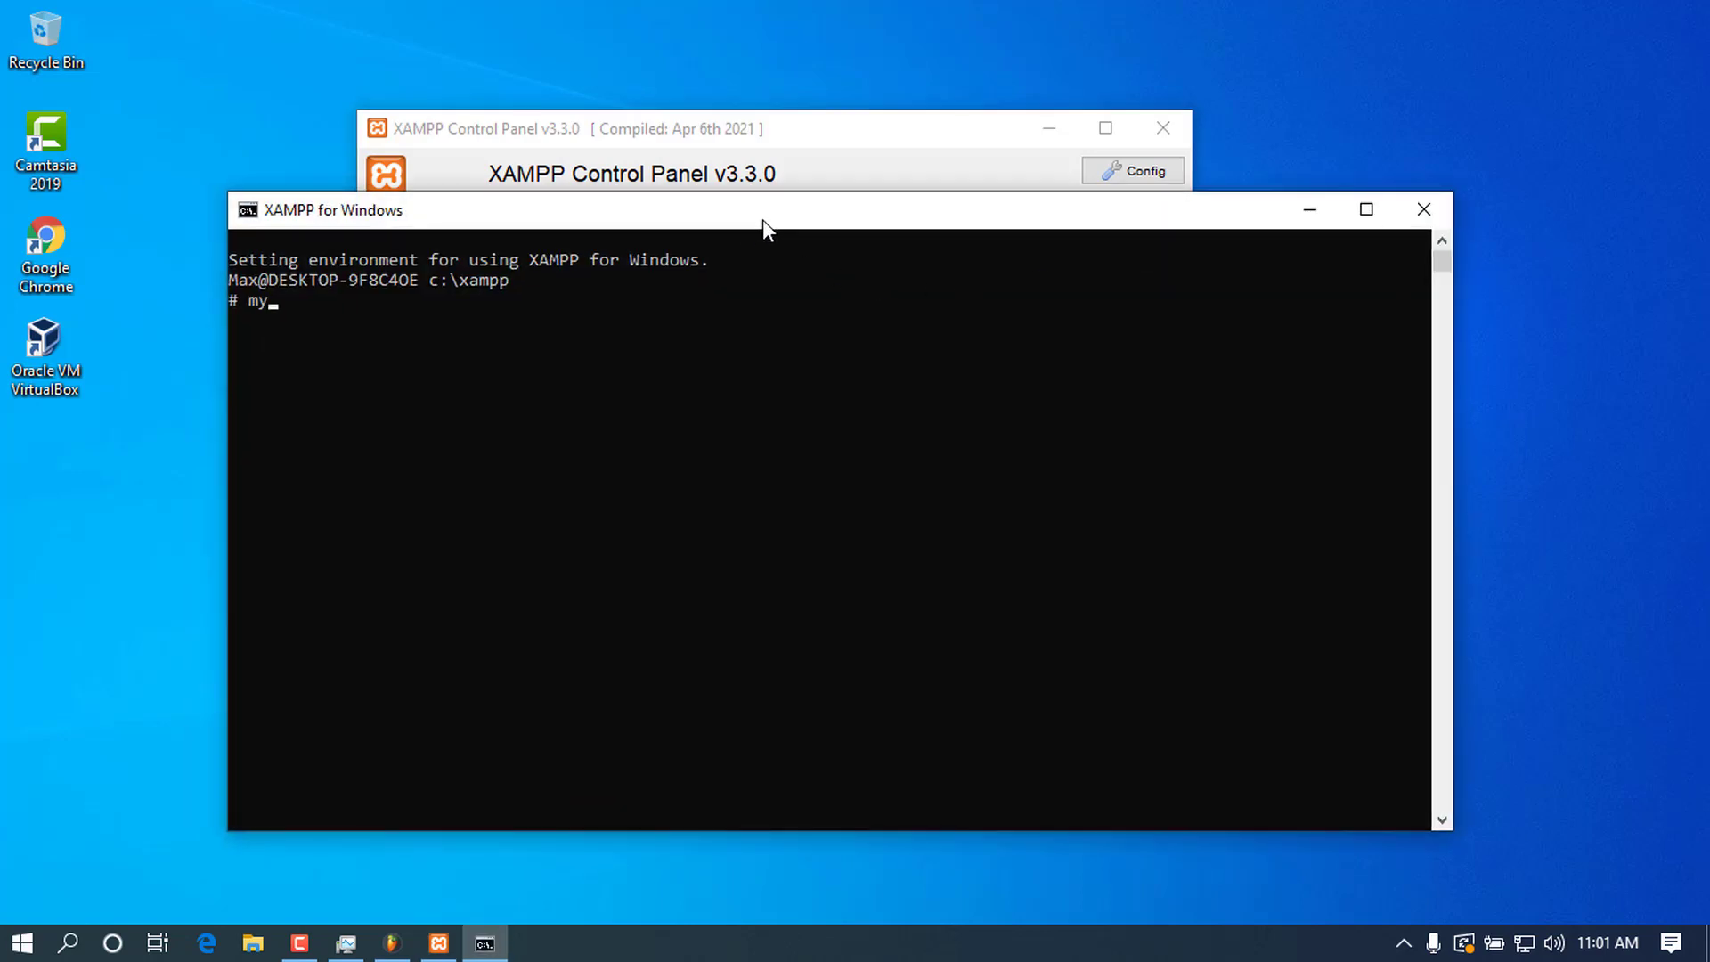
pyautogui.write('sql -u root')
pyautogui.press('Return')
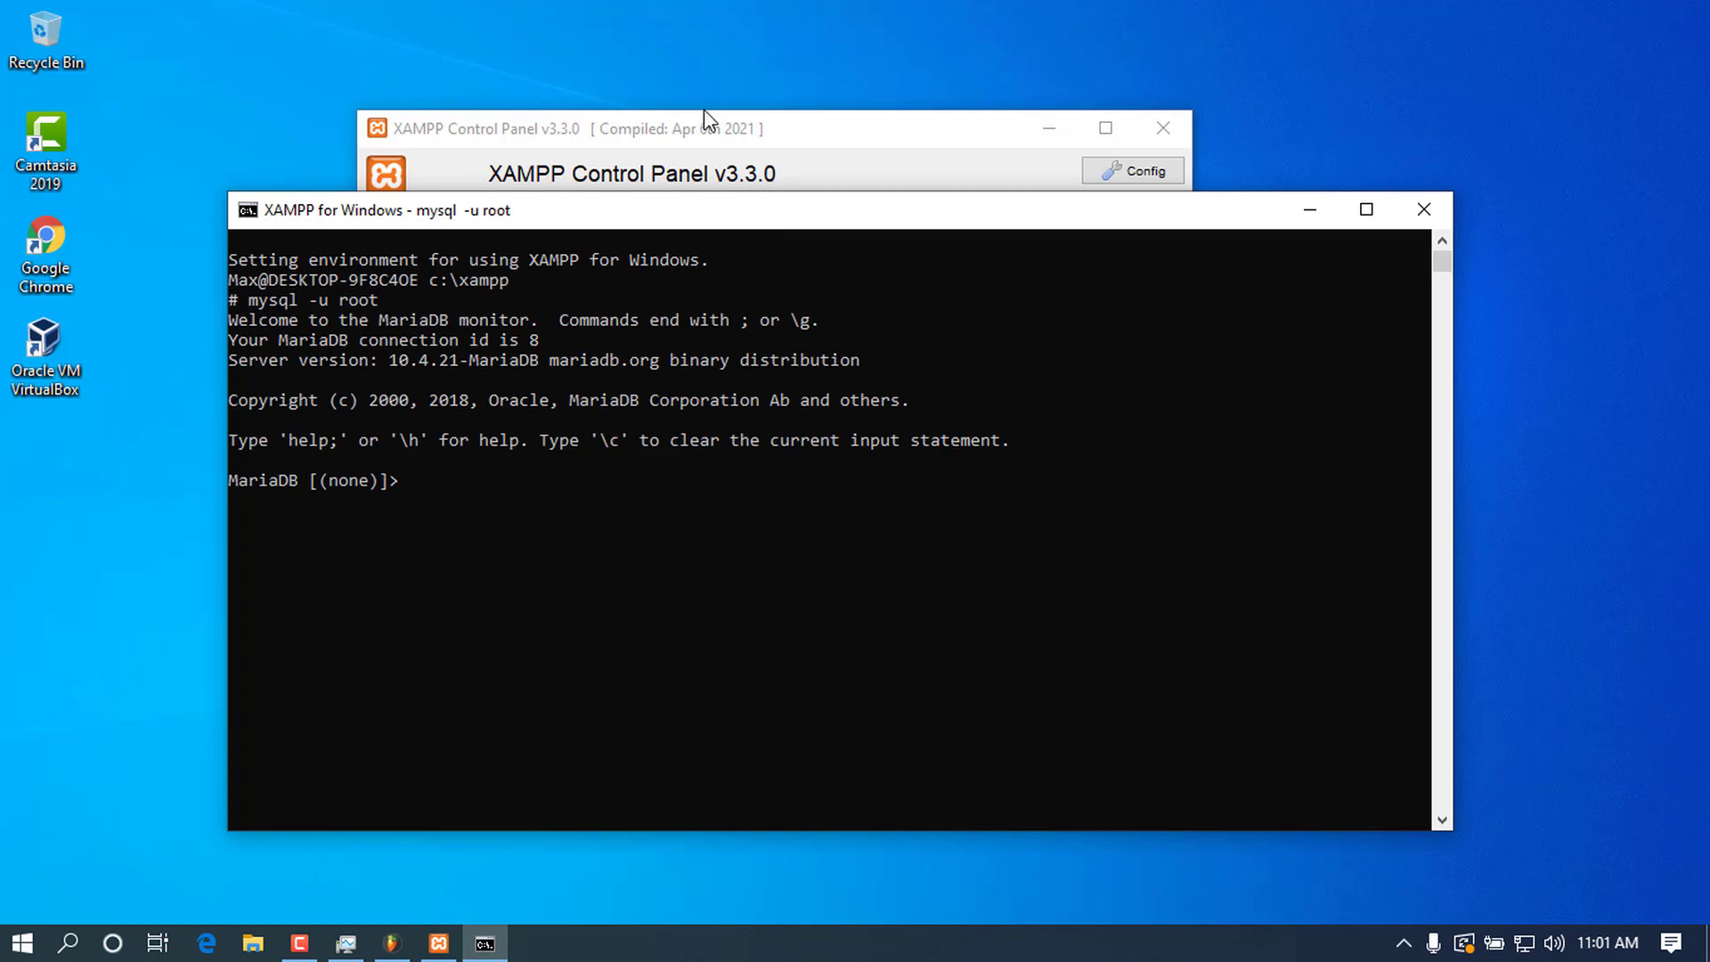
# - Create a database named chris, make it the current database with use chris;, and close the shell window
pyautogui.write('create database chris')
pyautogui.press('Return')
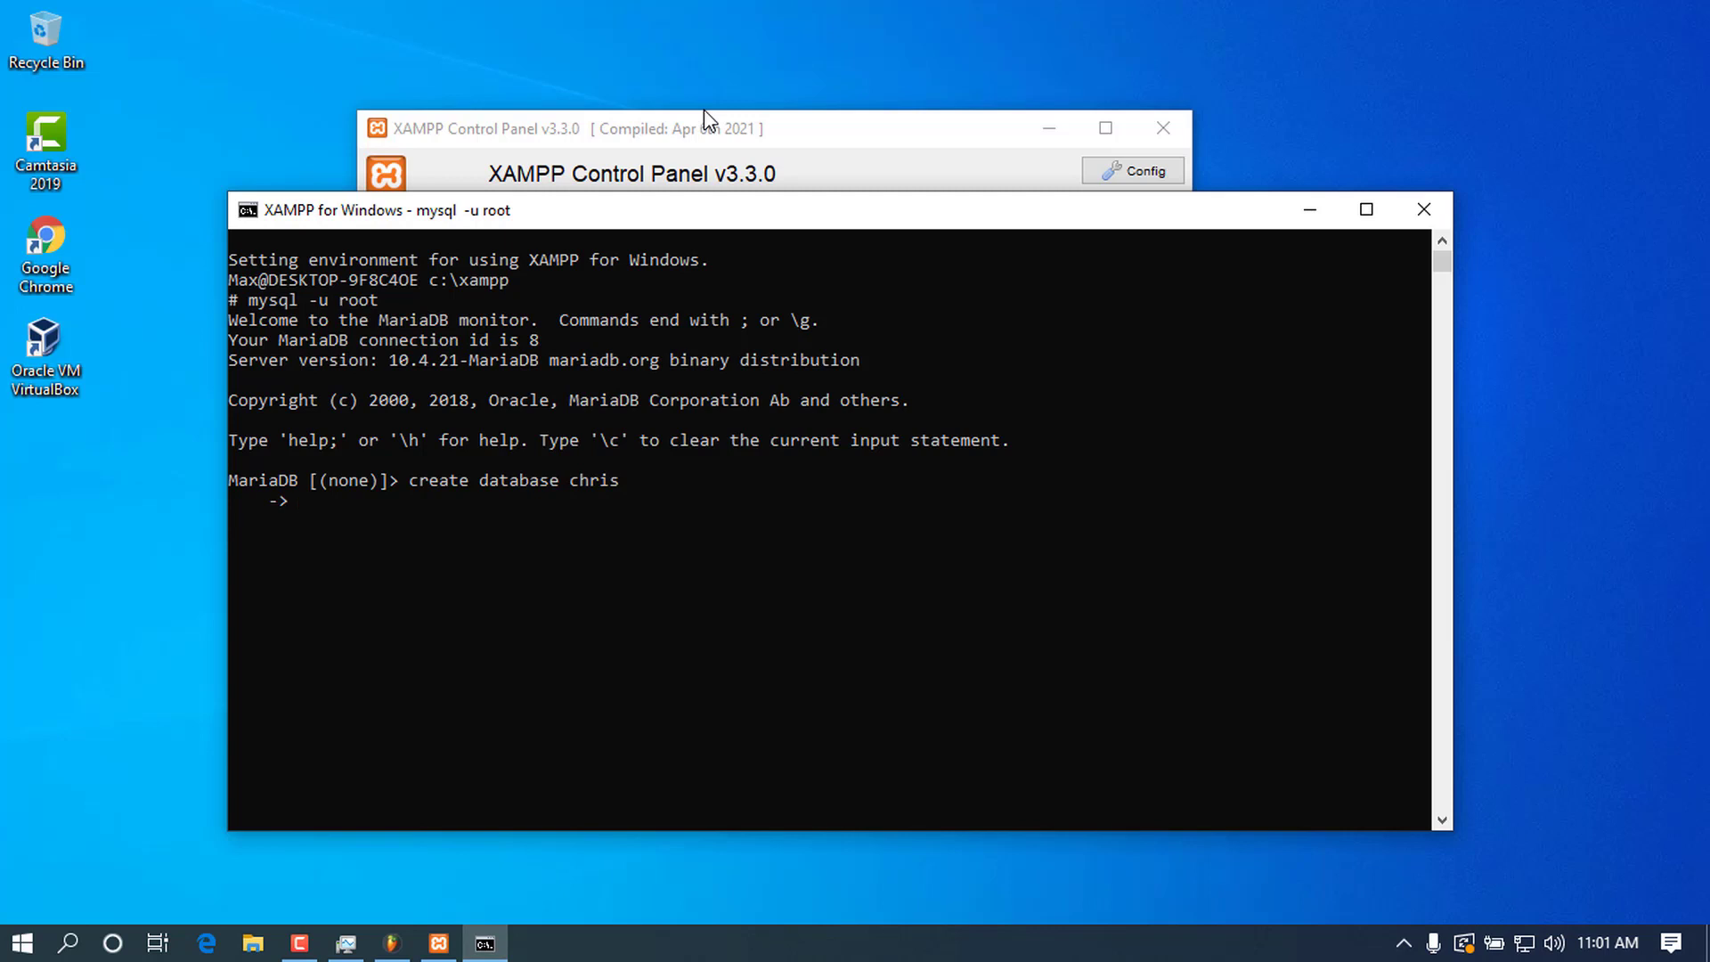
pyautogui.write(';')
pyautogui.press('Return')
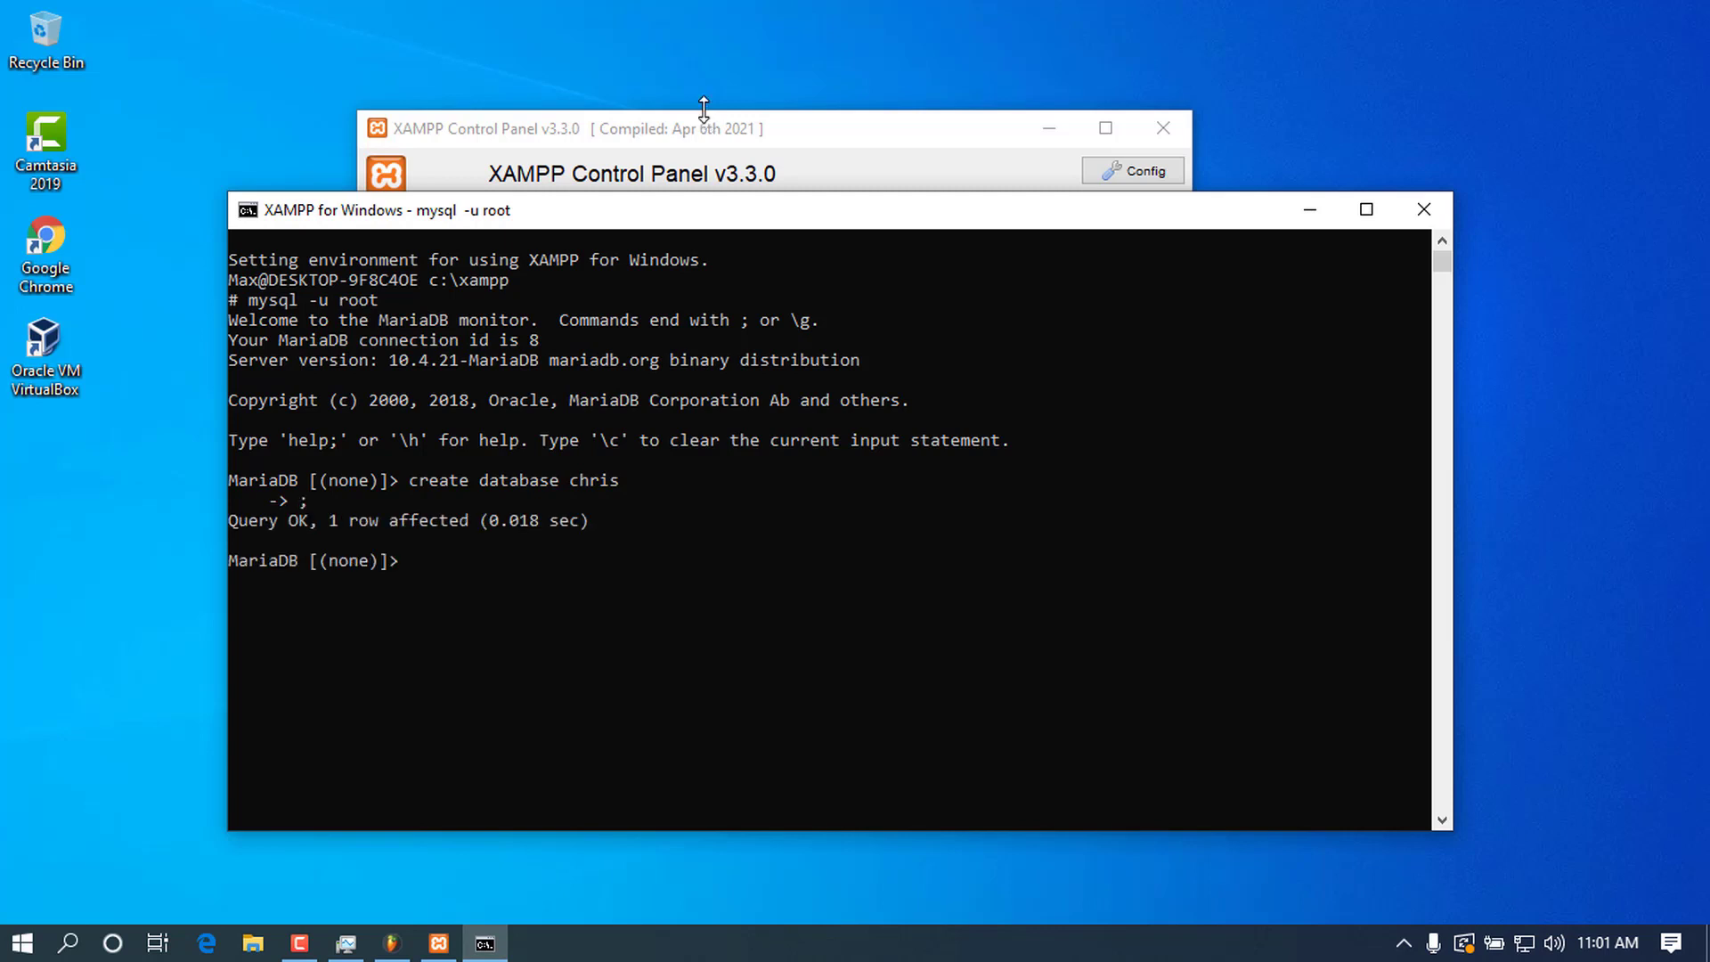
pyautogui.write('use chris;')
pyautogui.press('Return')
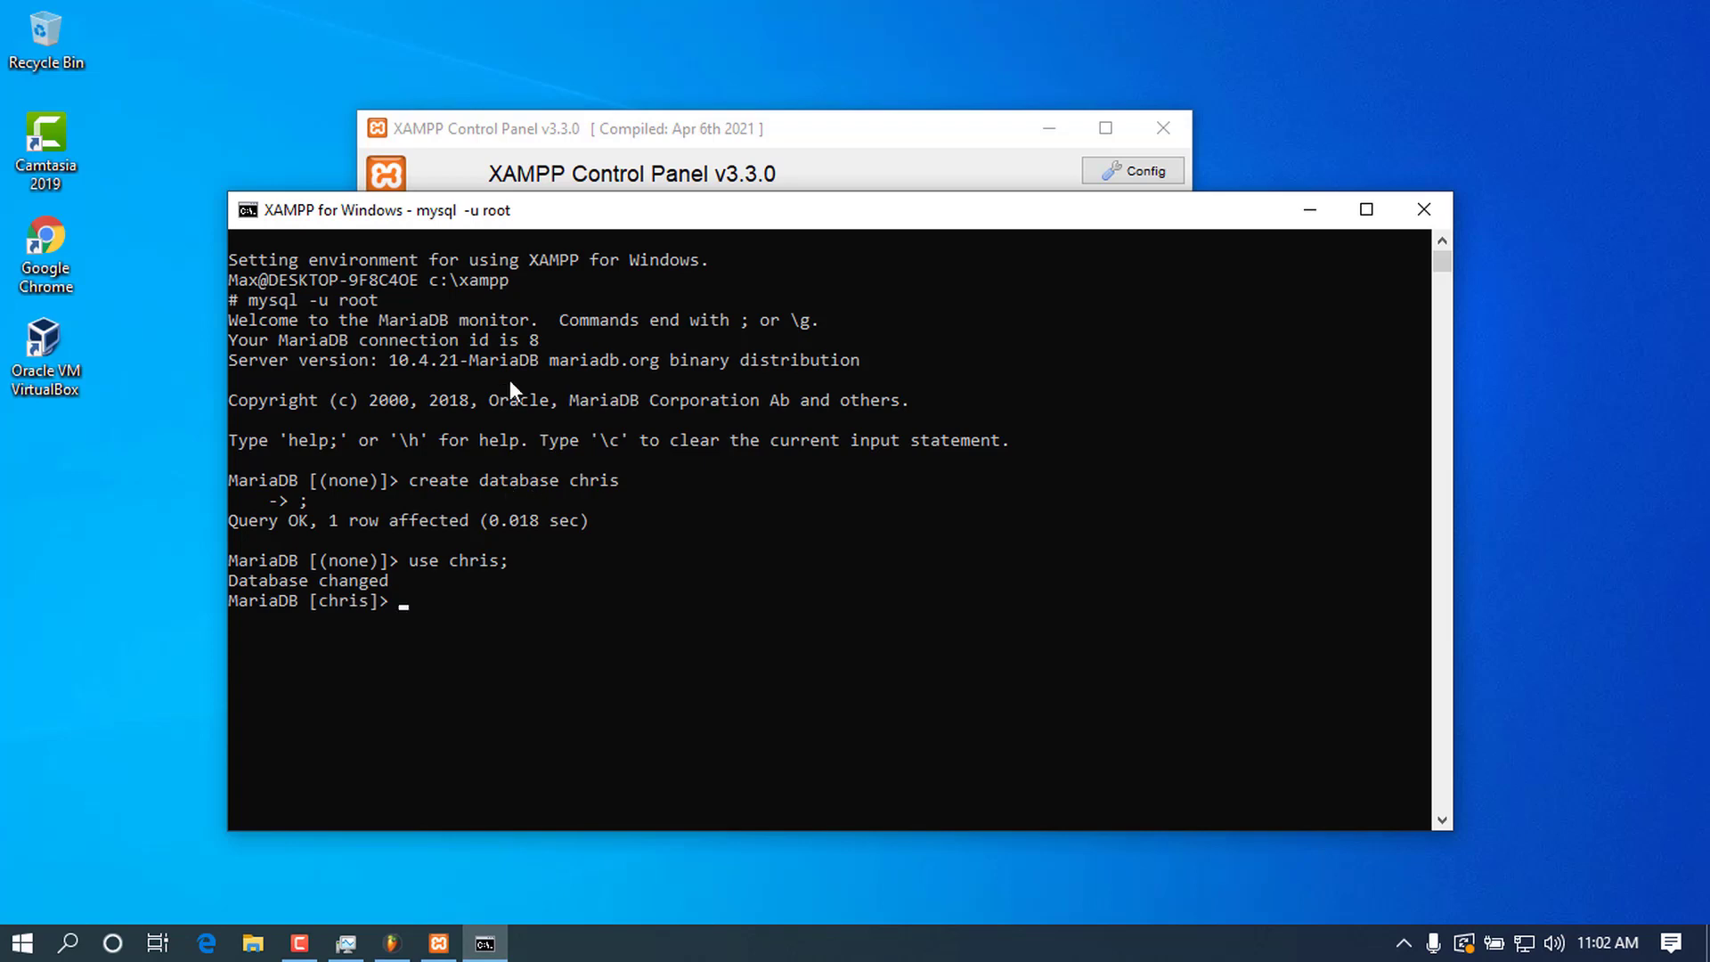
pyautogui.moveTo(585, 238); pyautogui.dragTo(740, 230)
pyautogui.click(1425, 232)
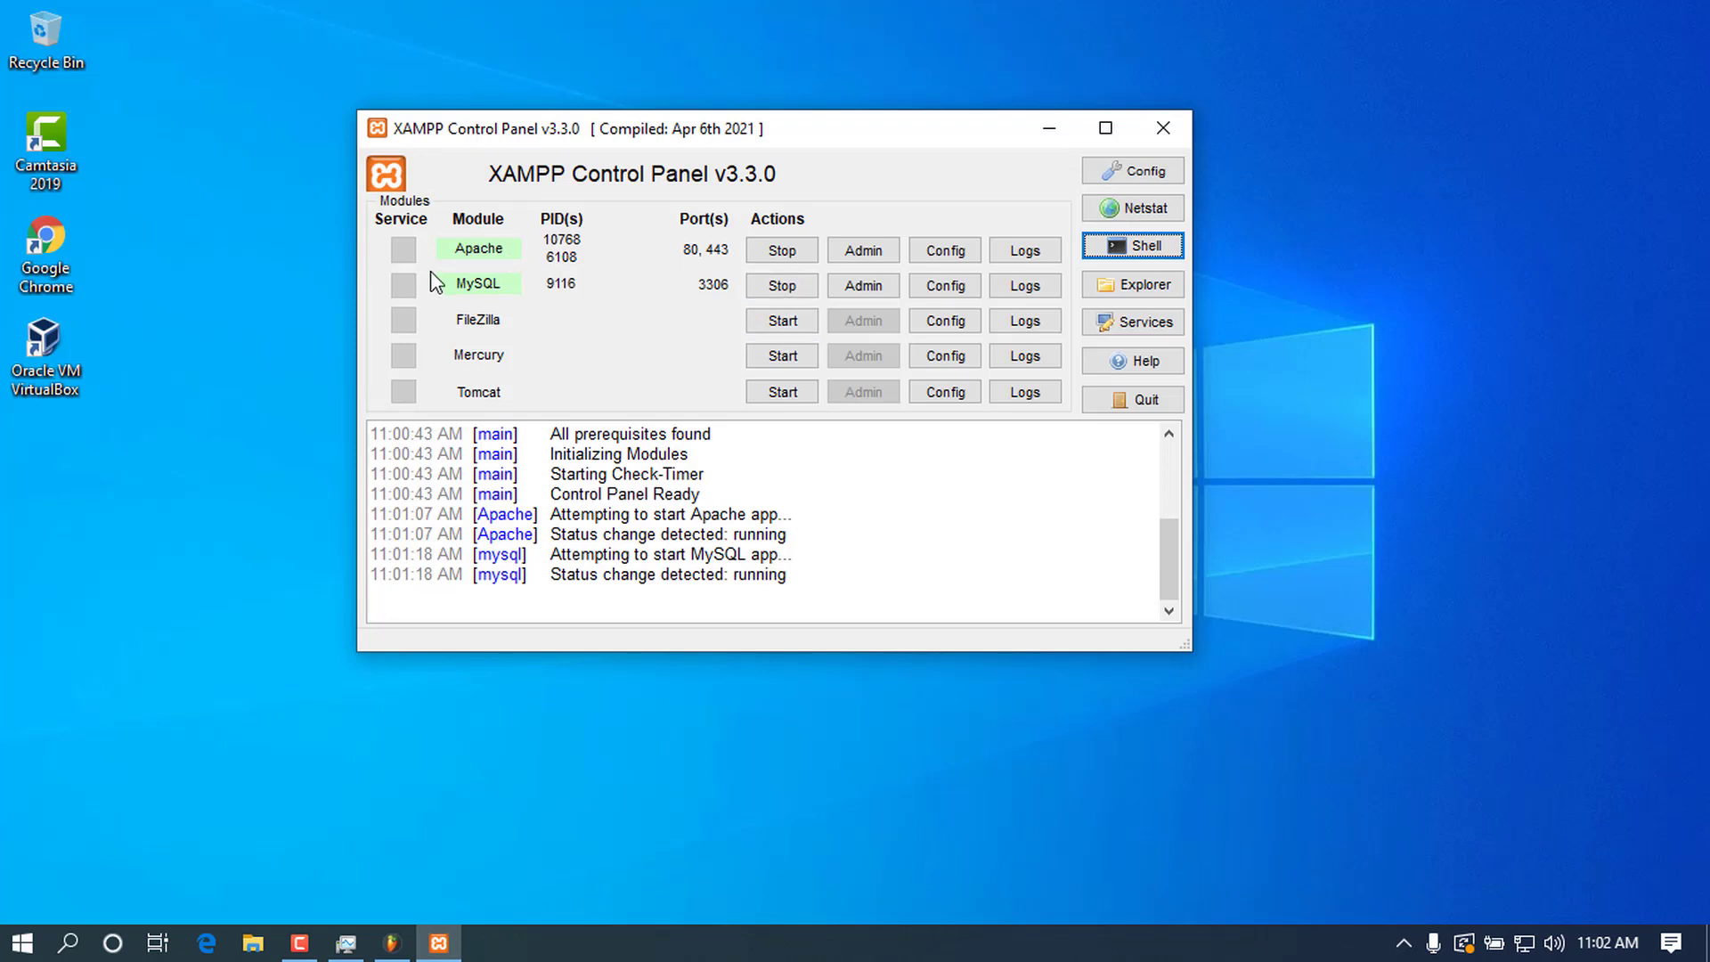
# - Launch Google Chrome, maximize its window, and load localhost:80
pyautogui.click(47, 276)
pyautogui.doubleClick(47, 272)
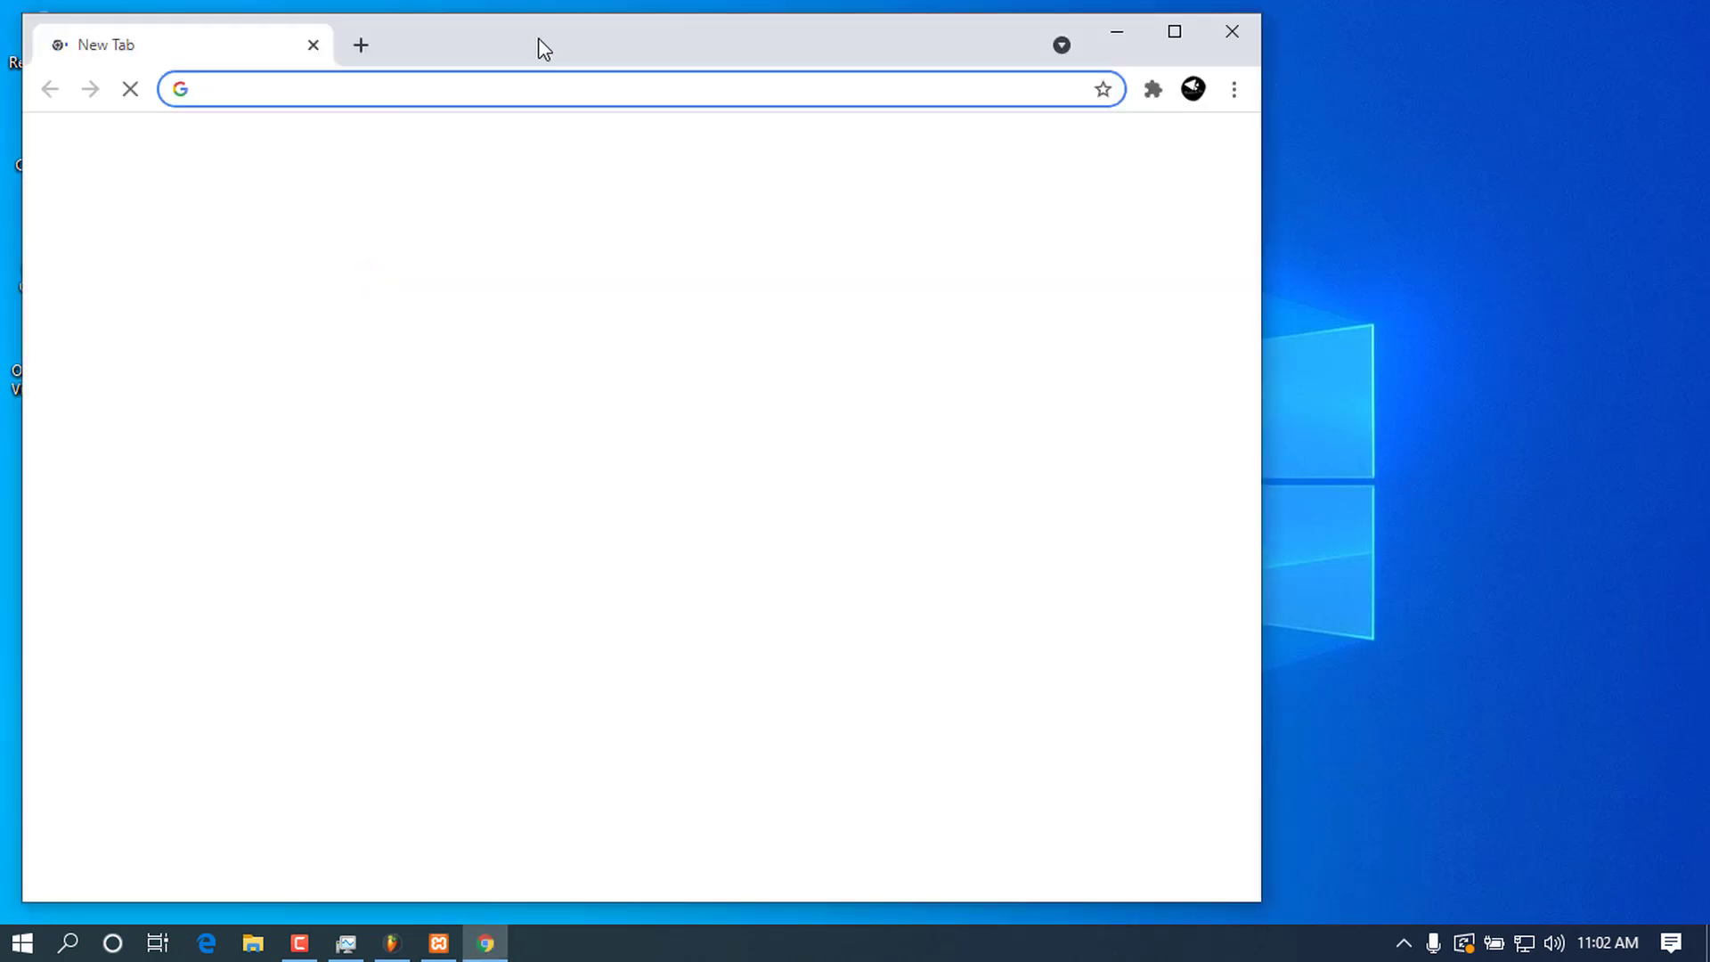
pyautogui.doubleClick(539, 45)
pyautogui.write('loc')
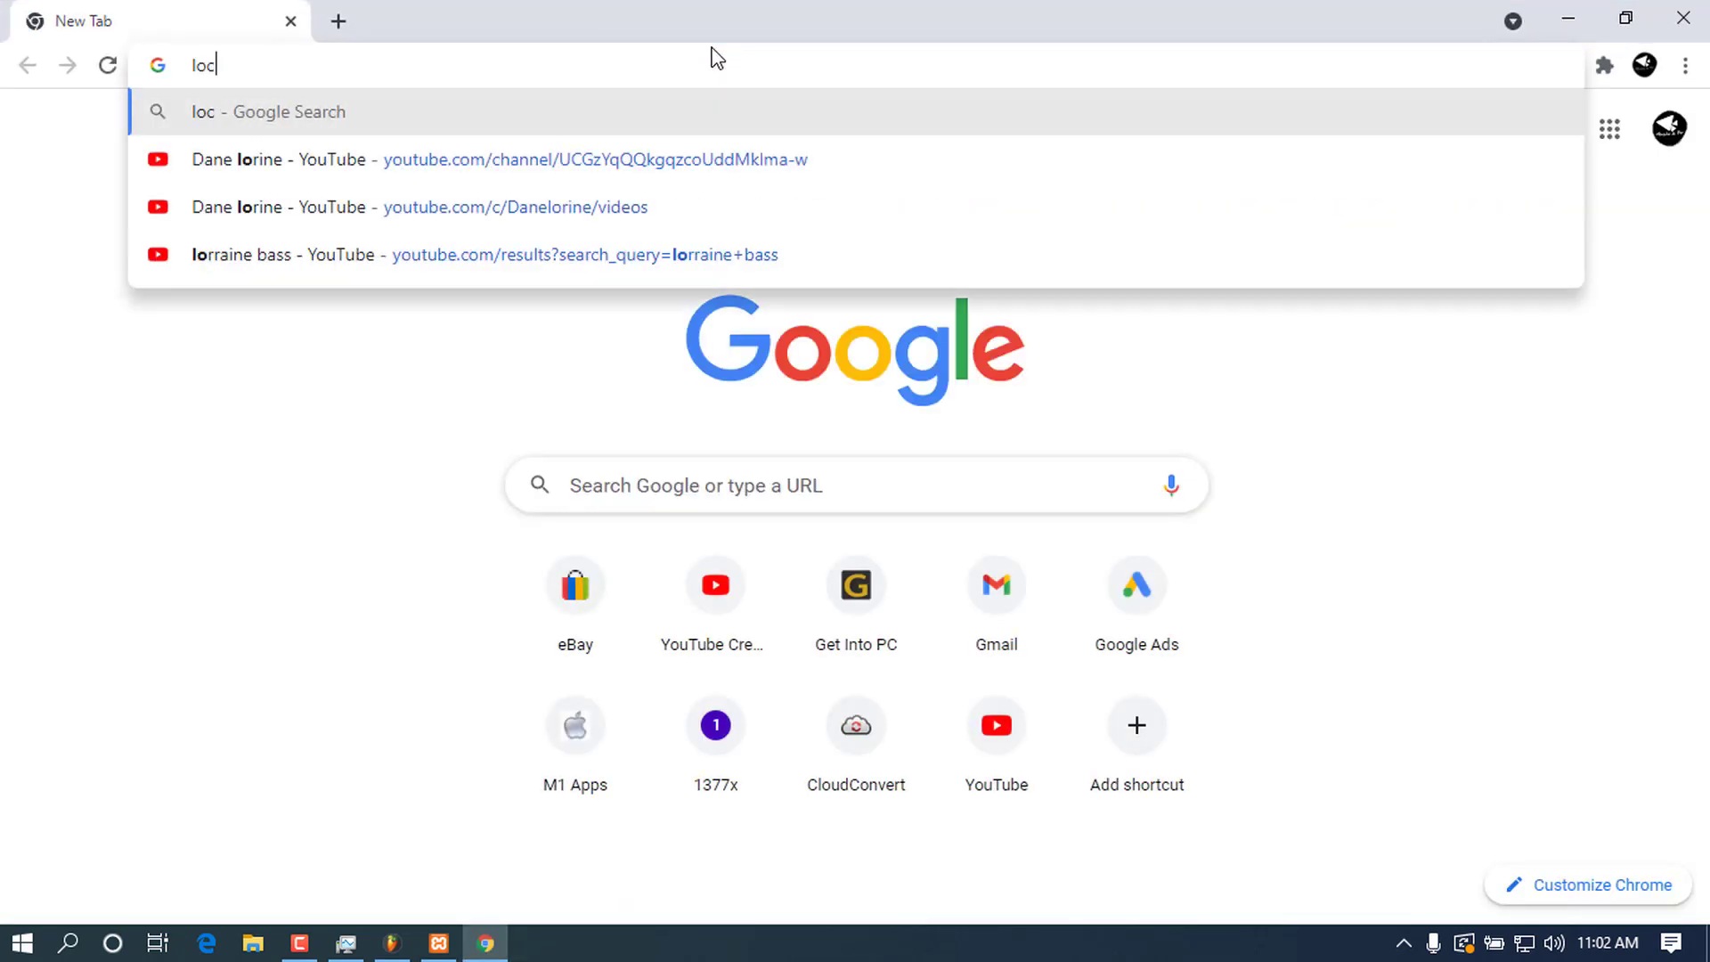
pyautogui.write('alhost')
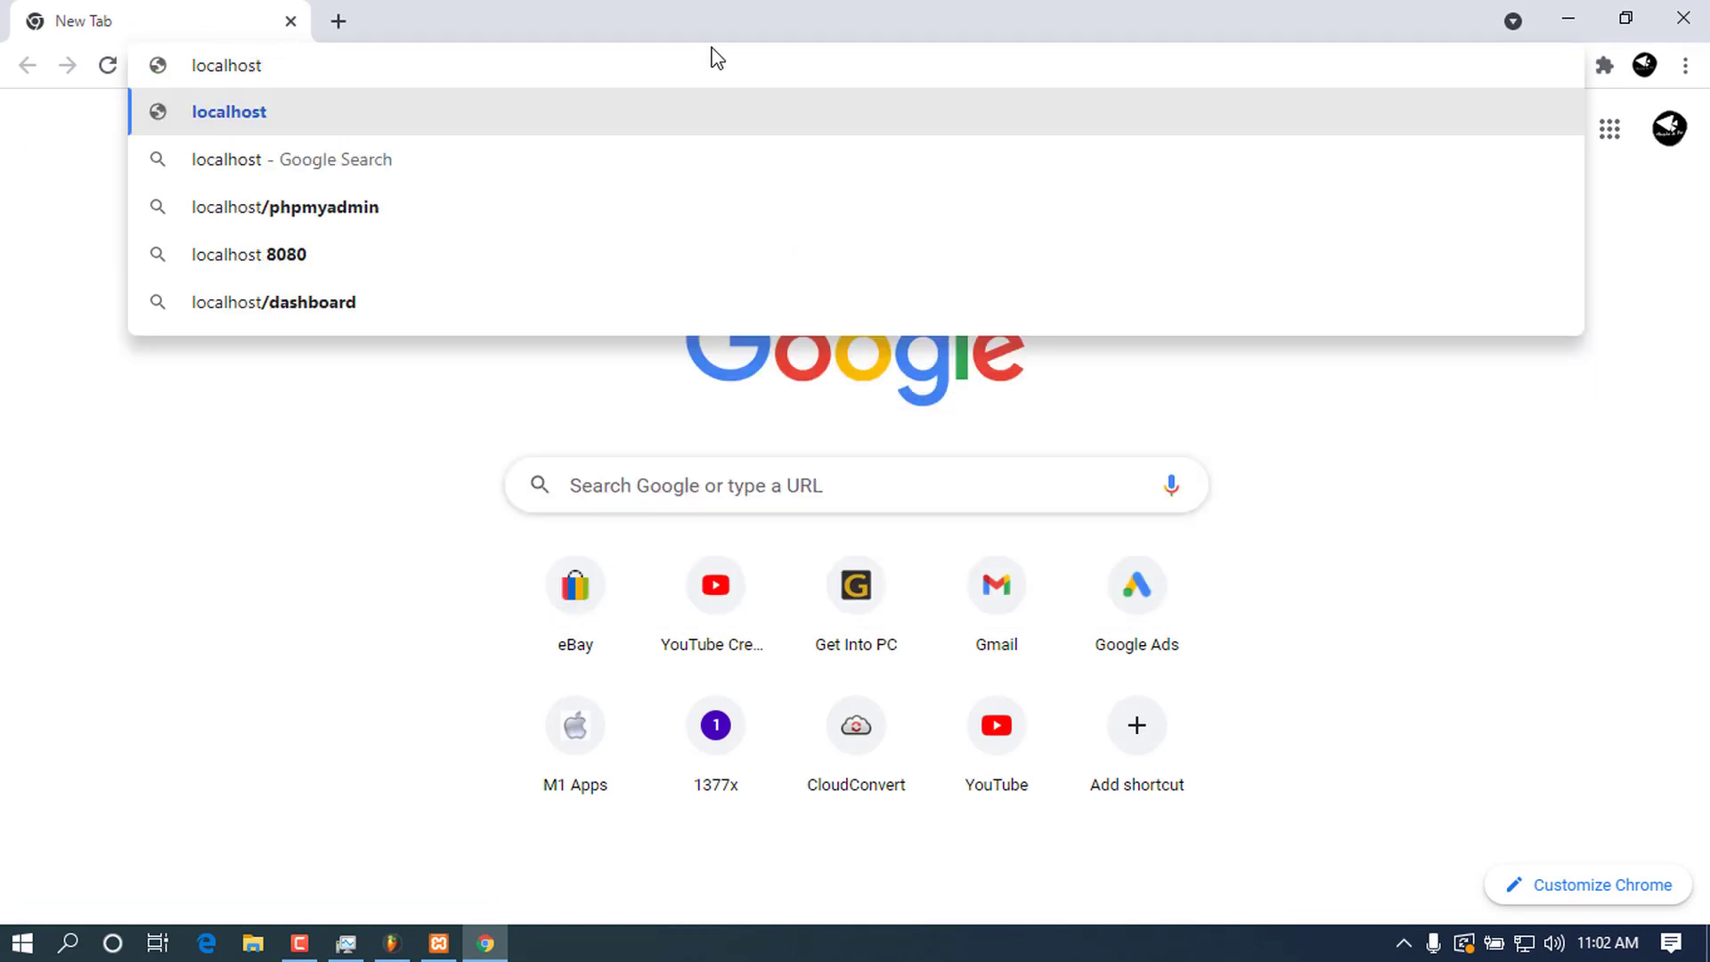
pyautogui.write(':80')
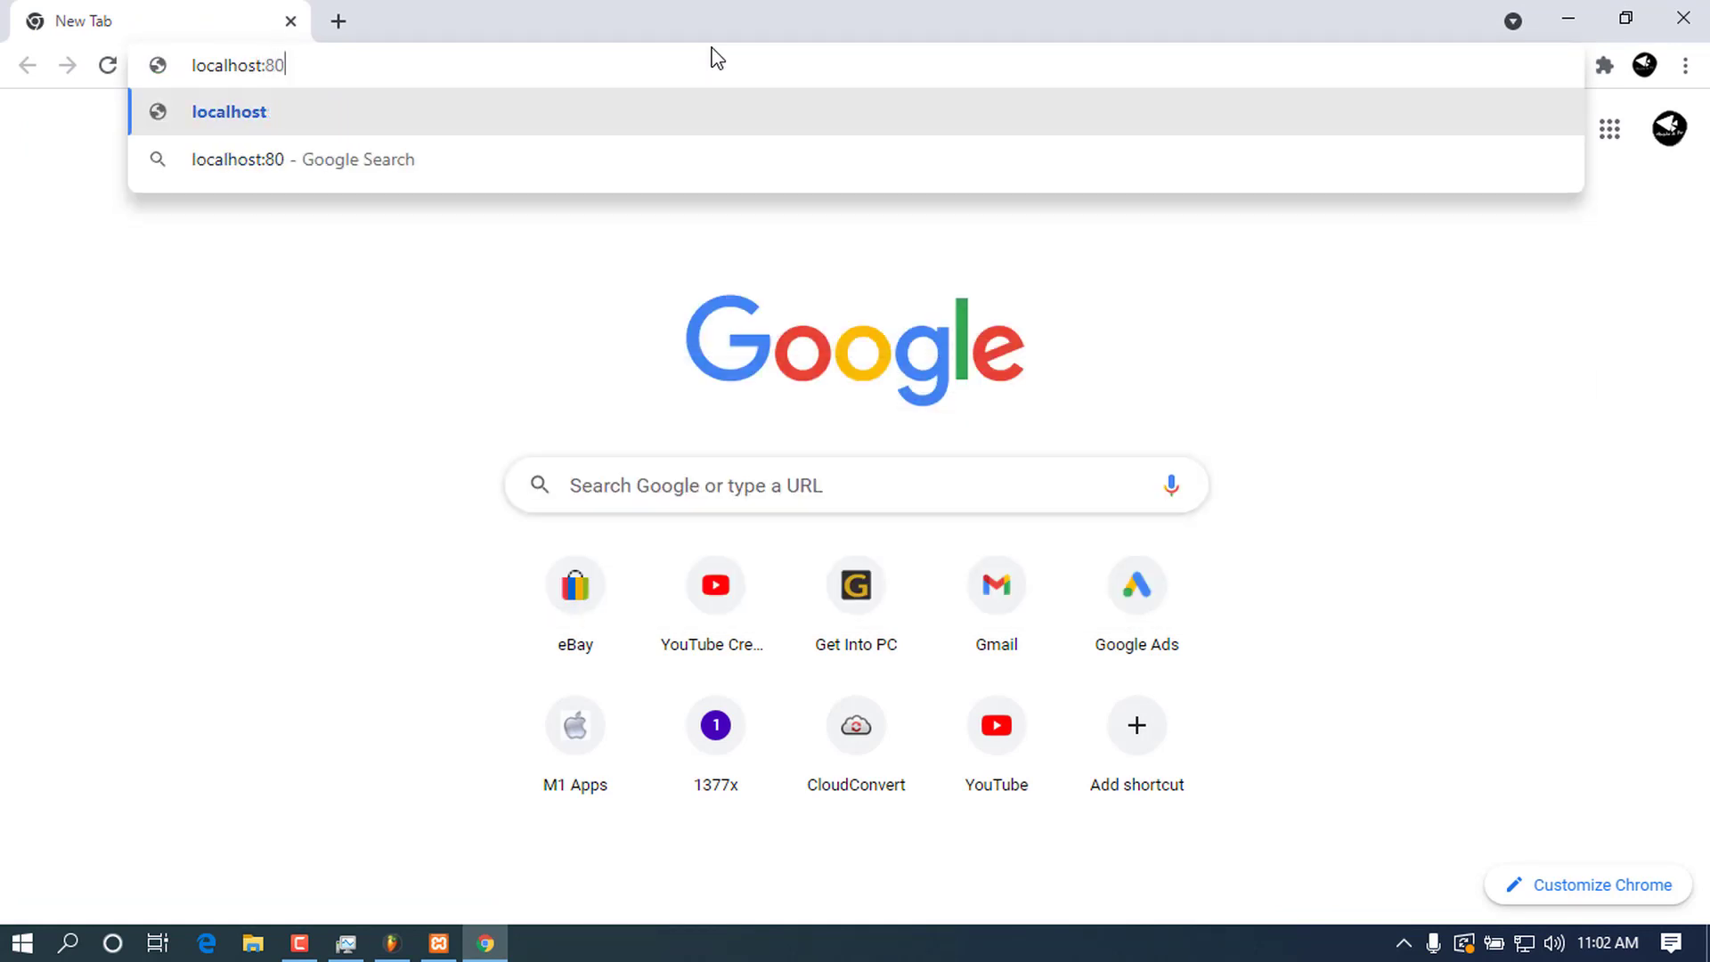
pyautogui.press('Return')
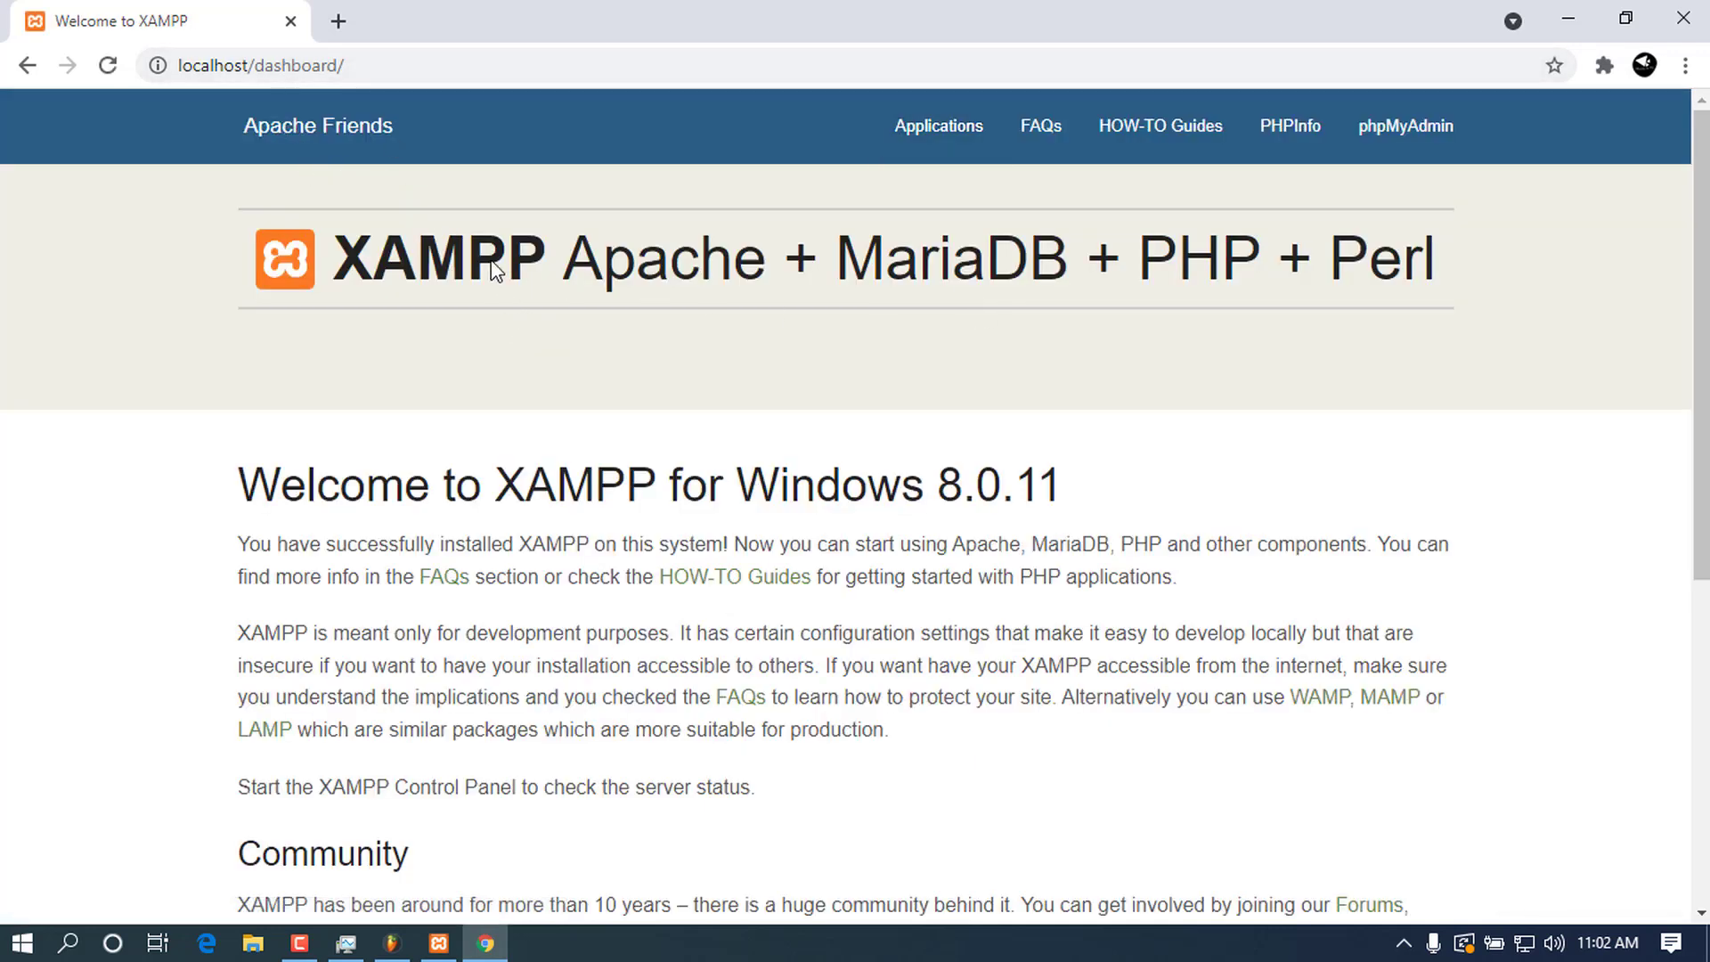
# - Open phpMyAdmin from the XAMPP dashboard and show the structure of the chris database
pyautogui.moveTo(310, 259); pyautogui.dragTo(486, 270)
pyautogui.click(1432, 152)
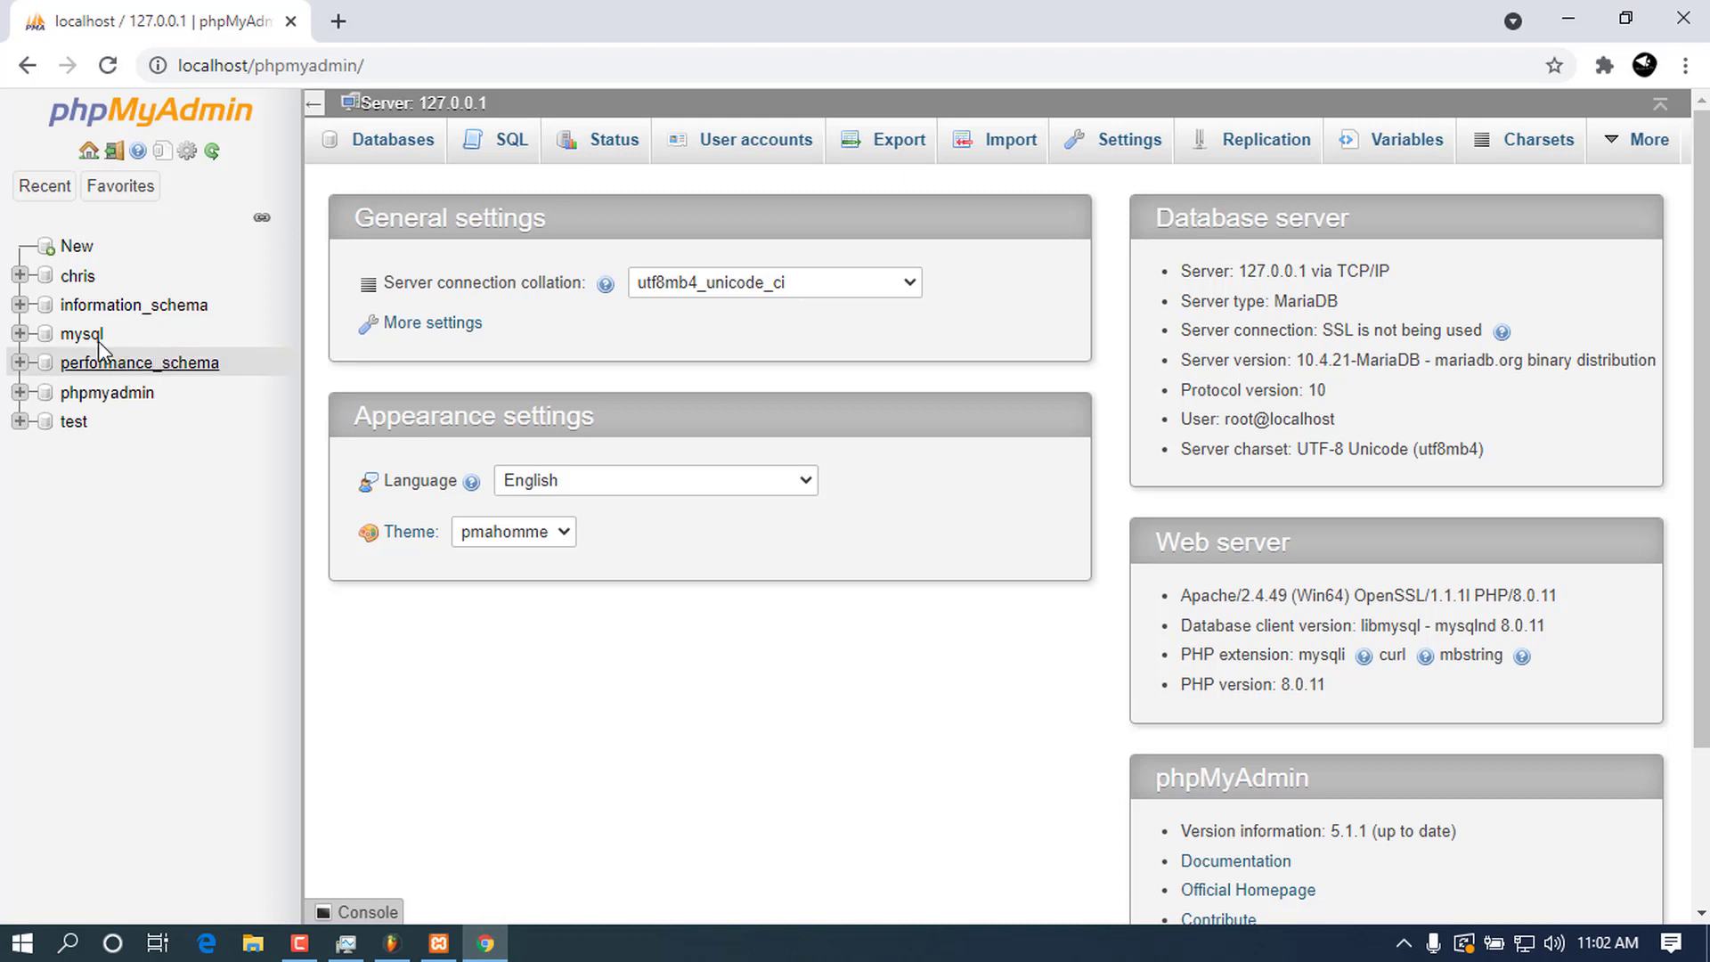
pyautogui.click(74, 276)
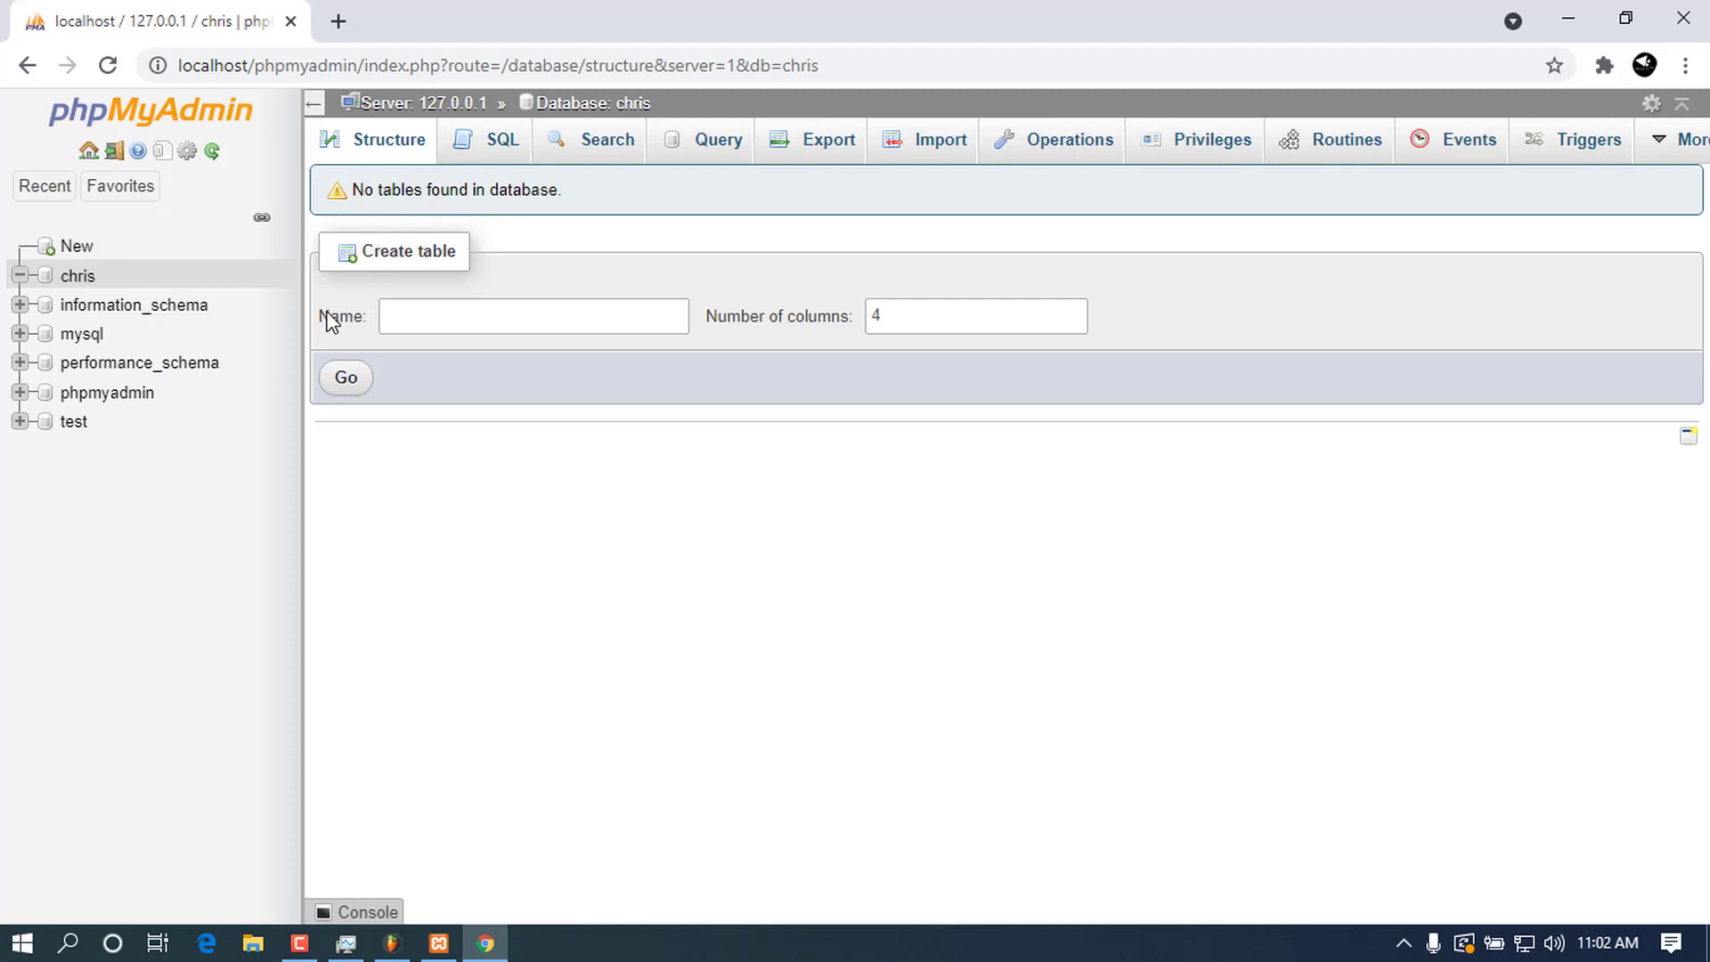
# - Begin a table named Users with 4 columns in the chris database, leaving its column definitions empty, and minimize the browser
pyautogui.click(535, 324)
pyautogui.write('Users')
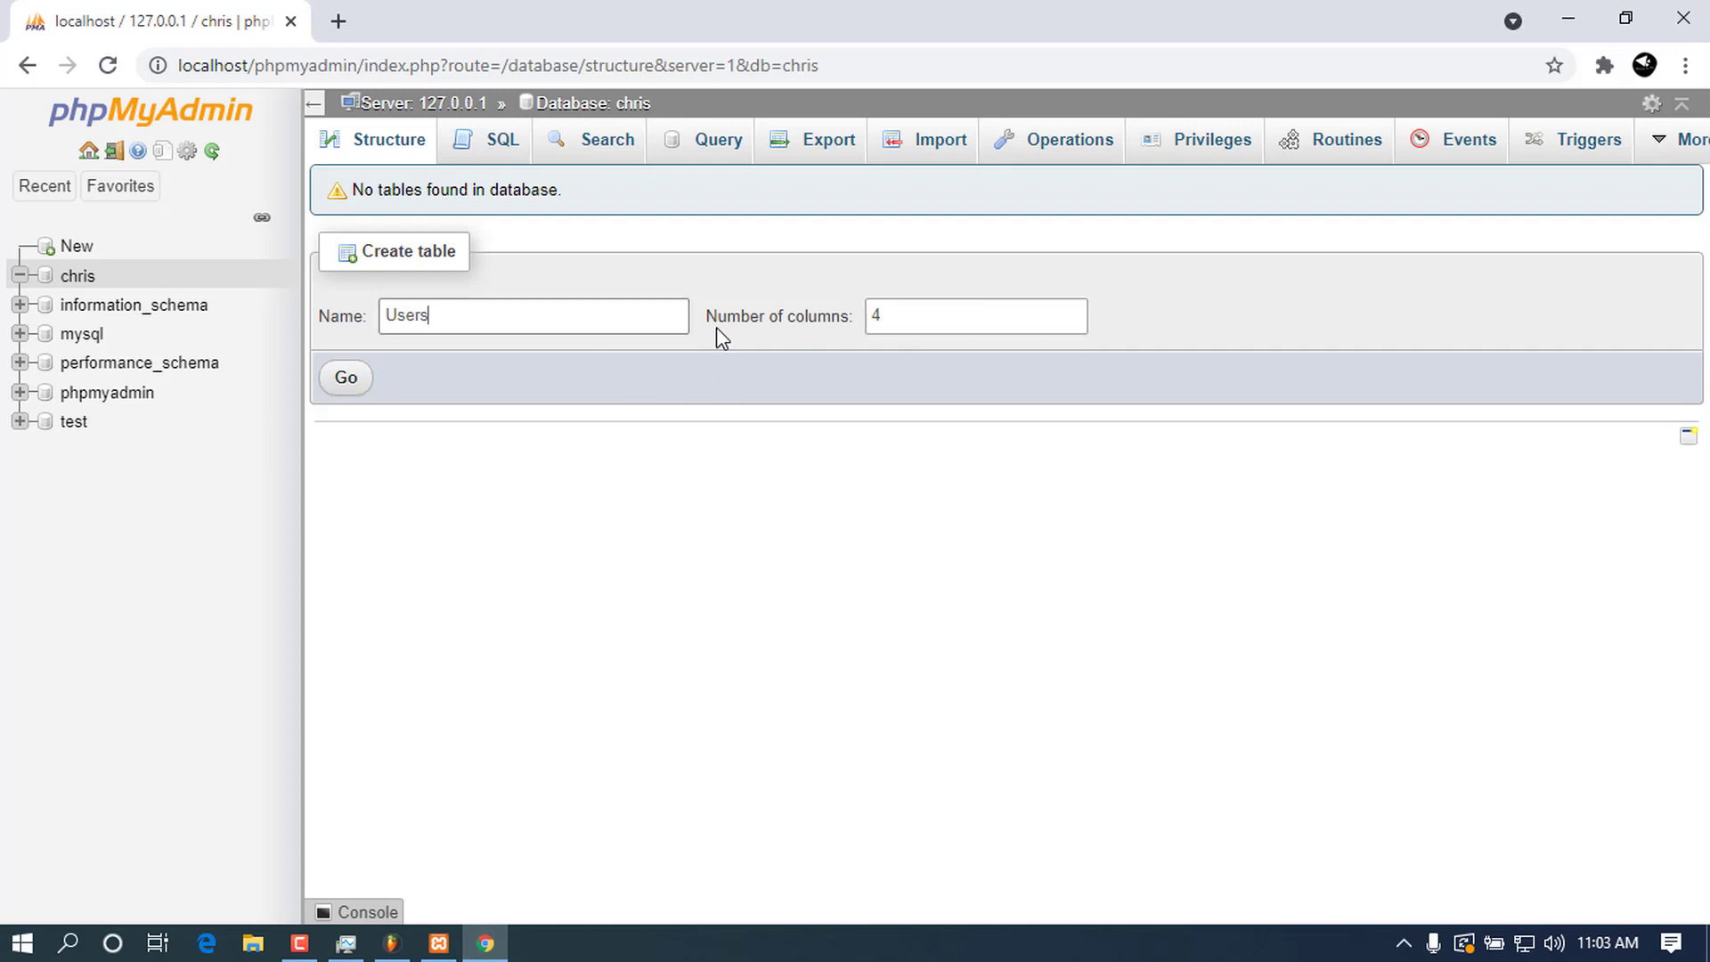
pyautogui.click(345, 379)
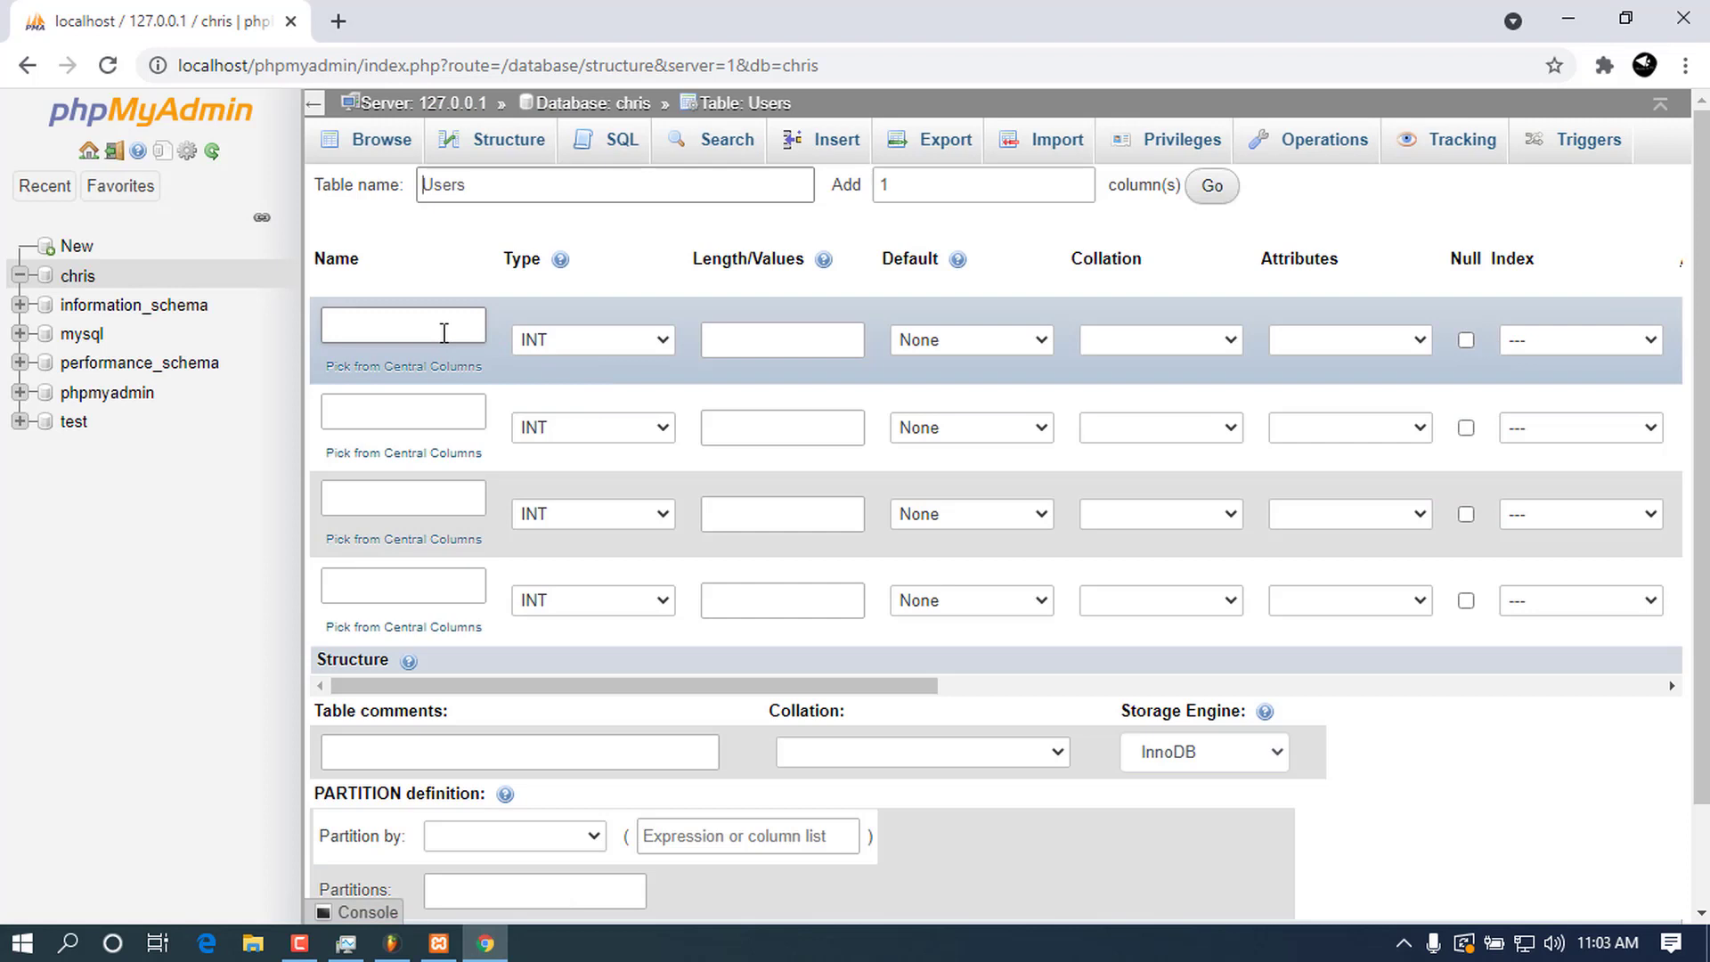
pyautogui.click(449, 330)
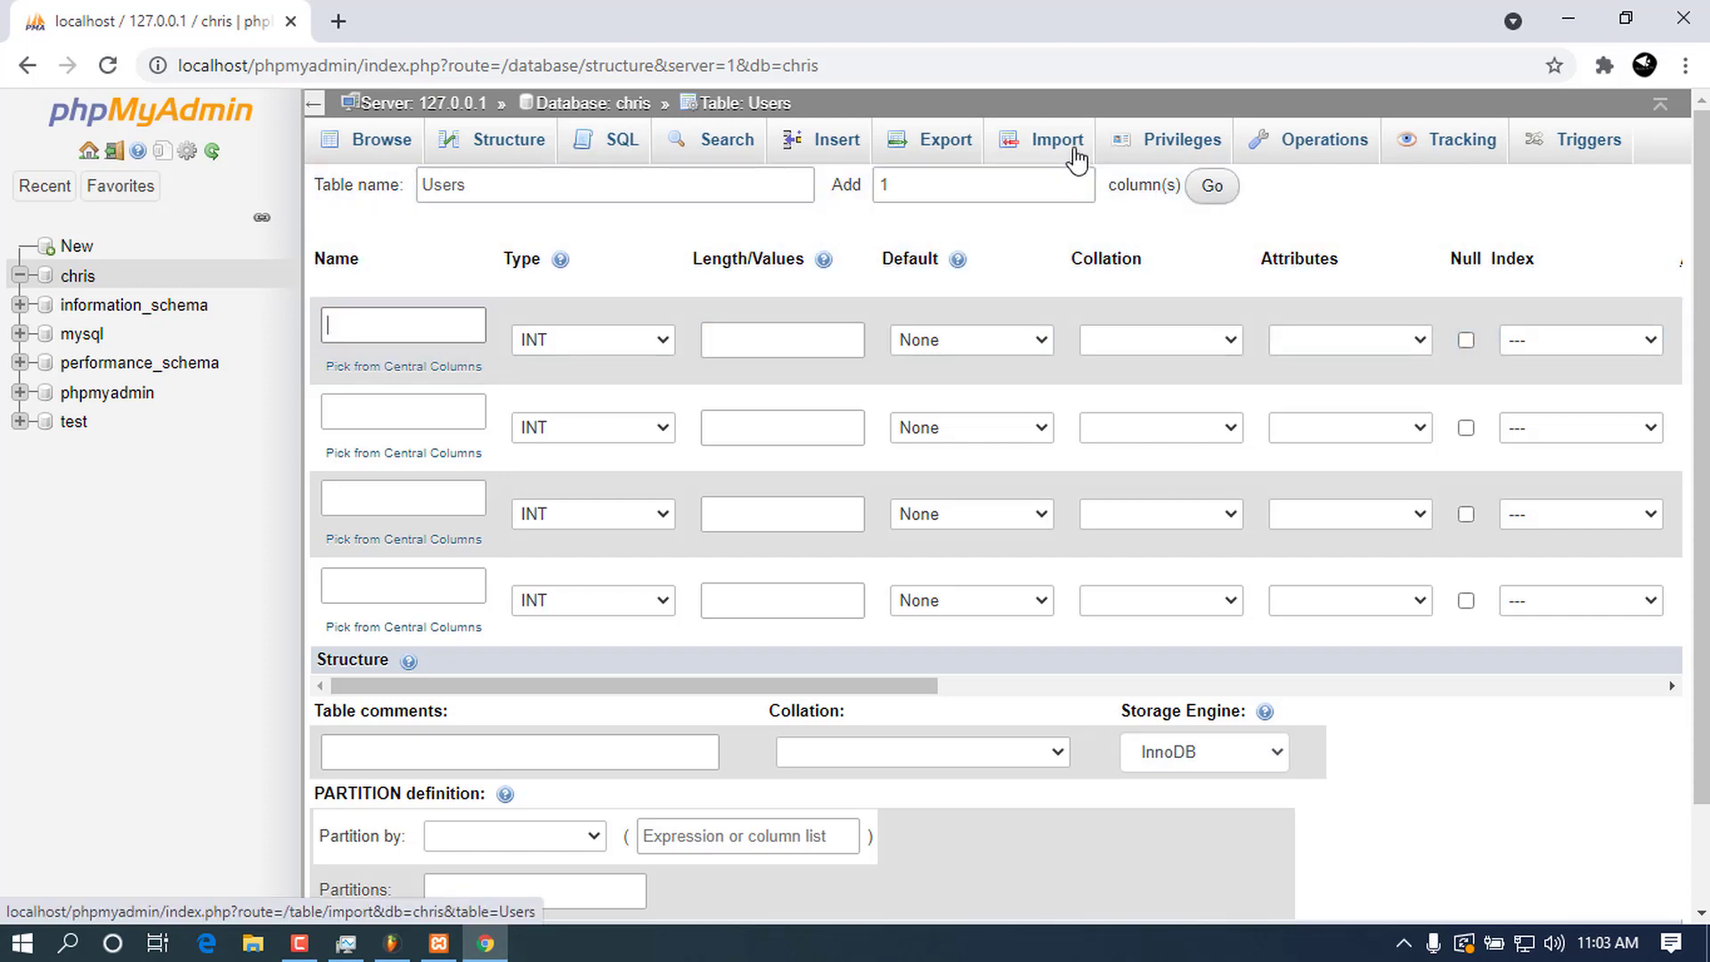
pyautogui.click(1568, 19)
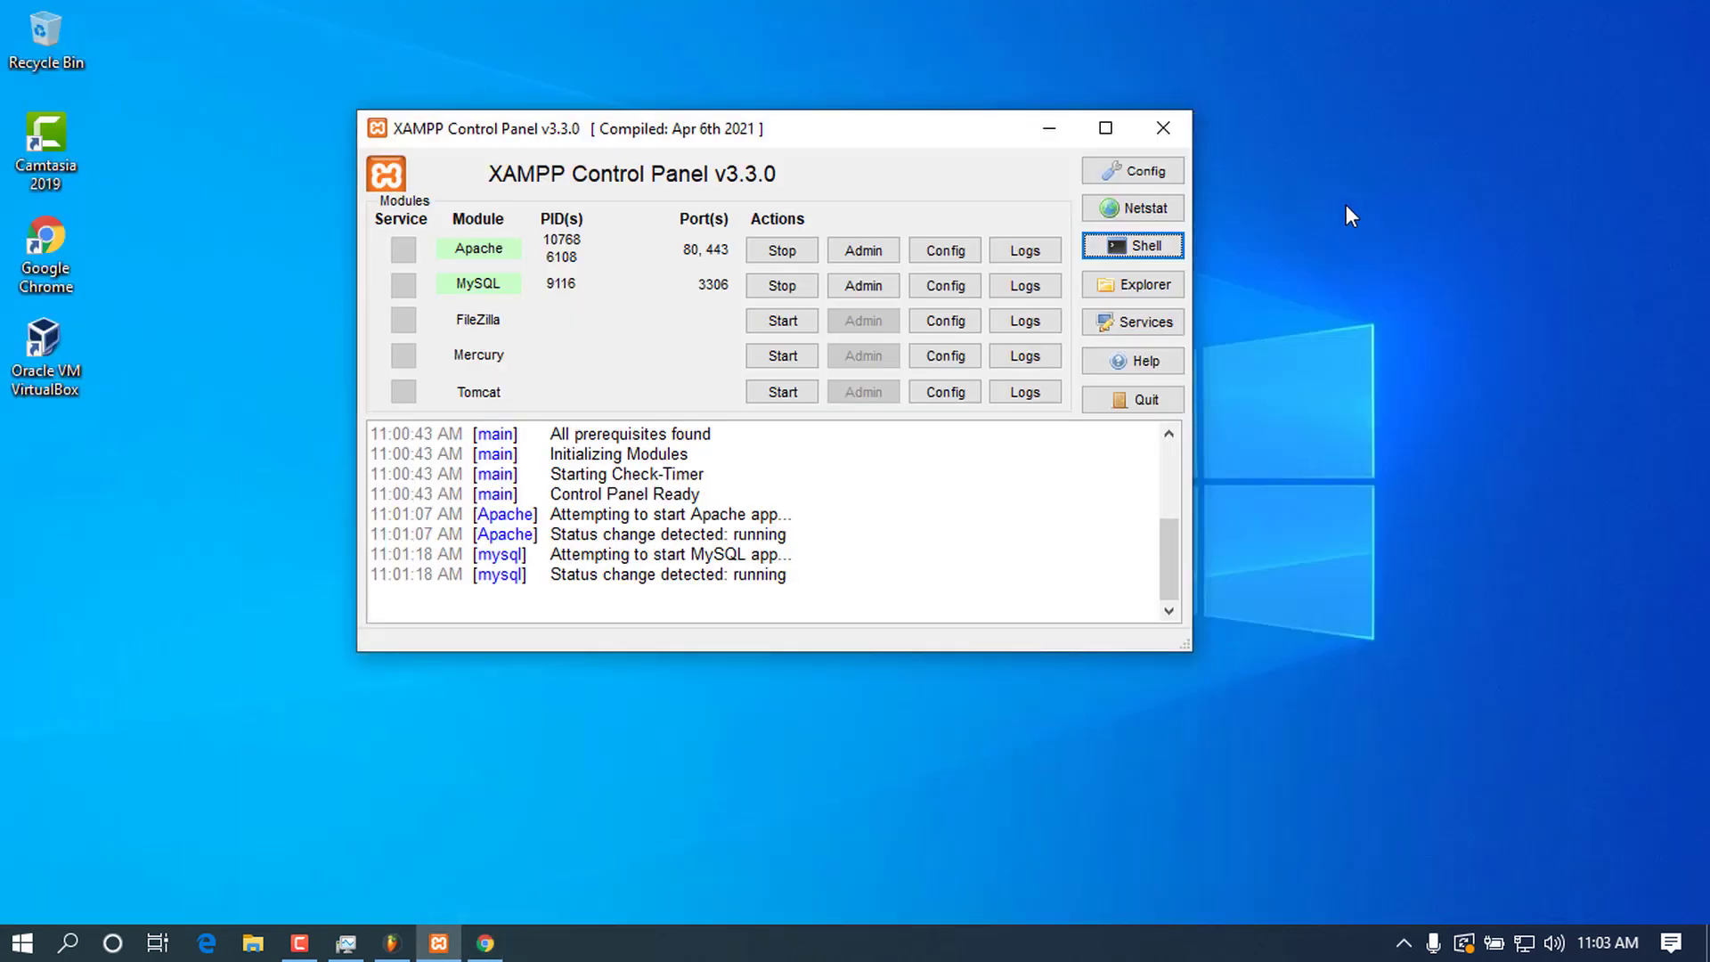
# - Open Apache's httpd.conf, locate the Listen directive that sets the server port, and minimize the file's window
pyautogui.click(955, 261)
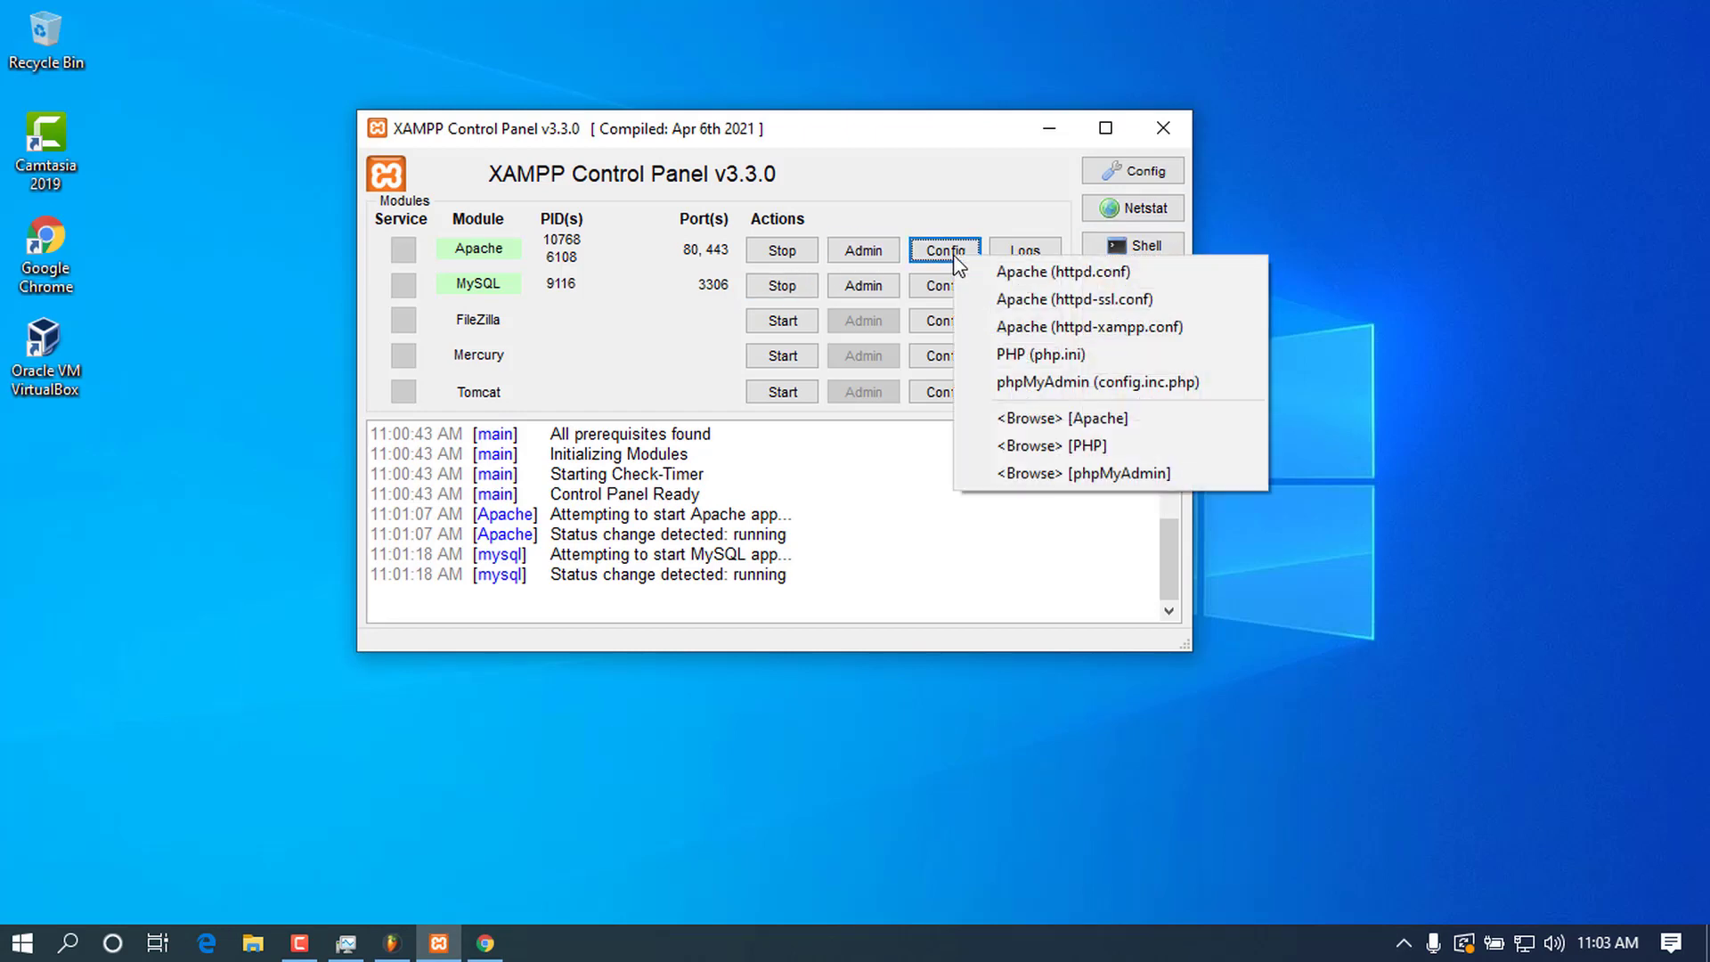
pyautogui.click(1005, 275)
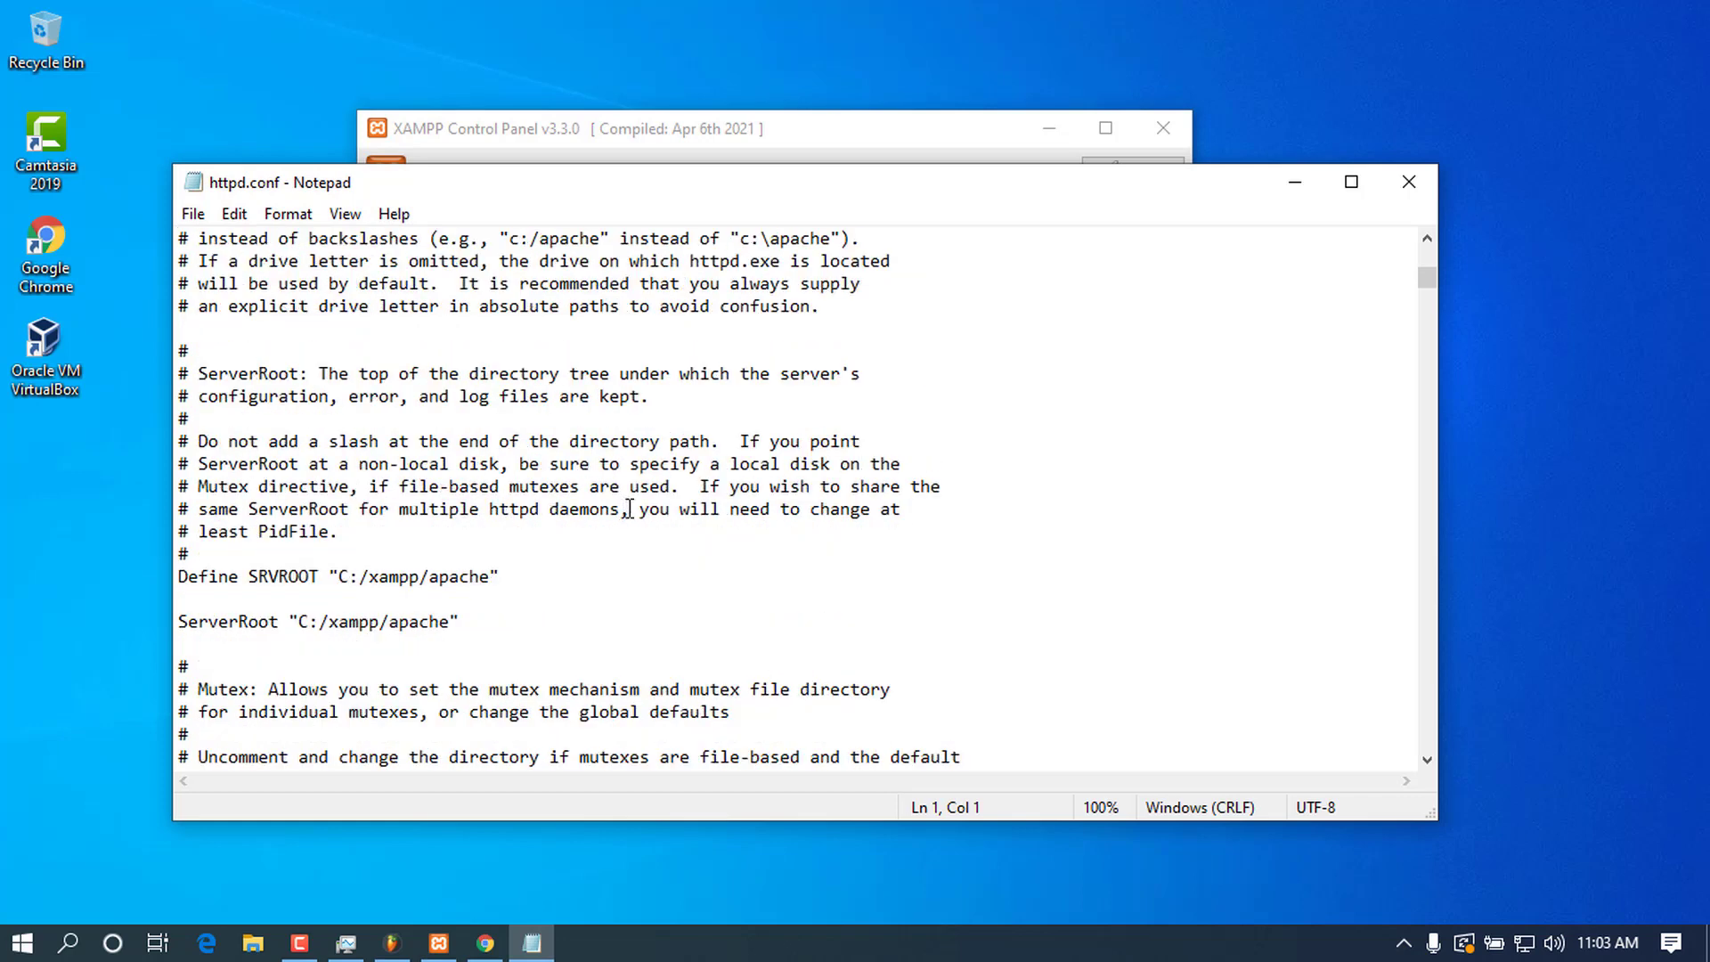
pyautogui.scroll(-8, 629, 508)
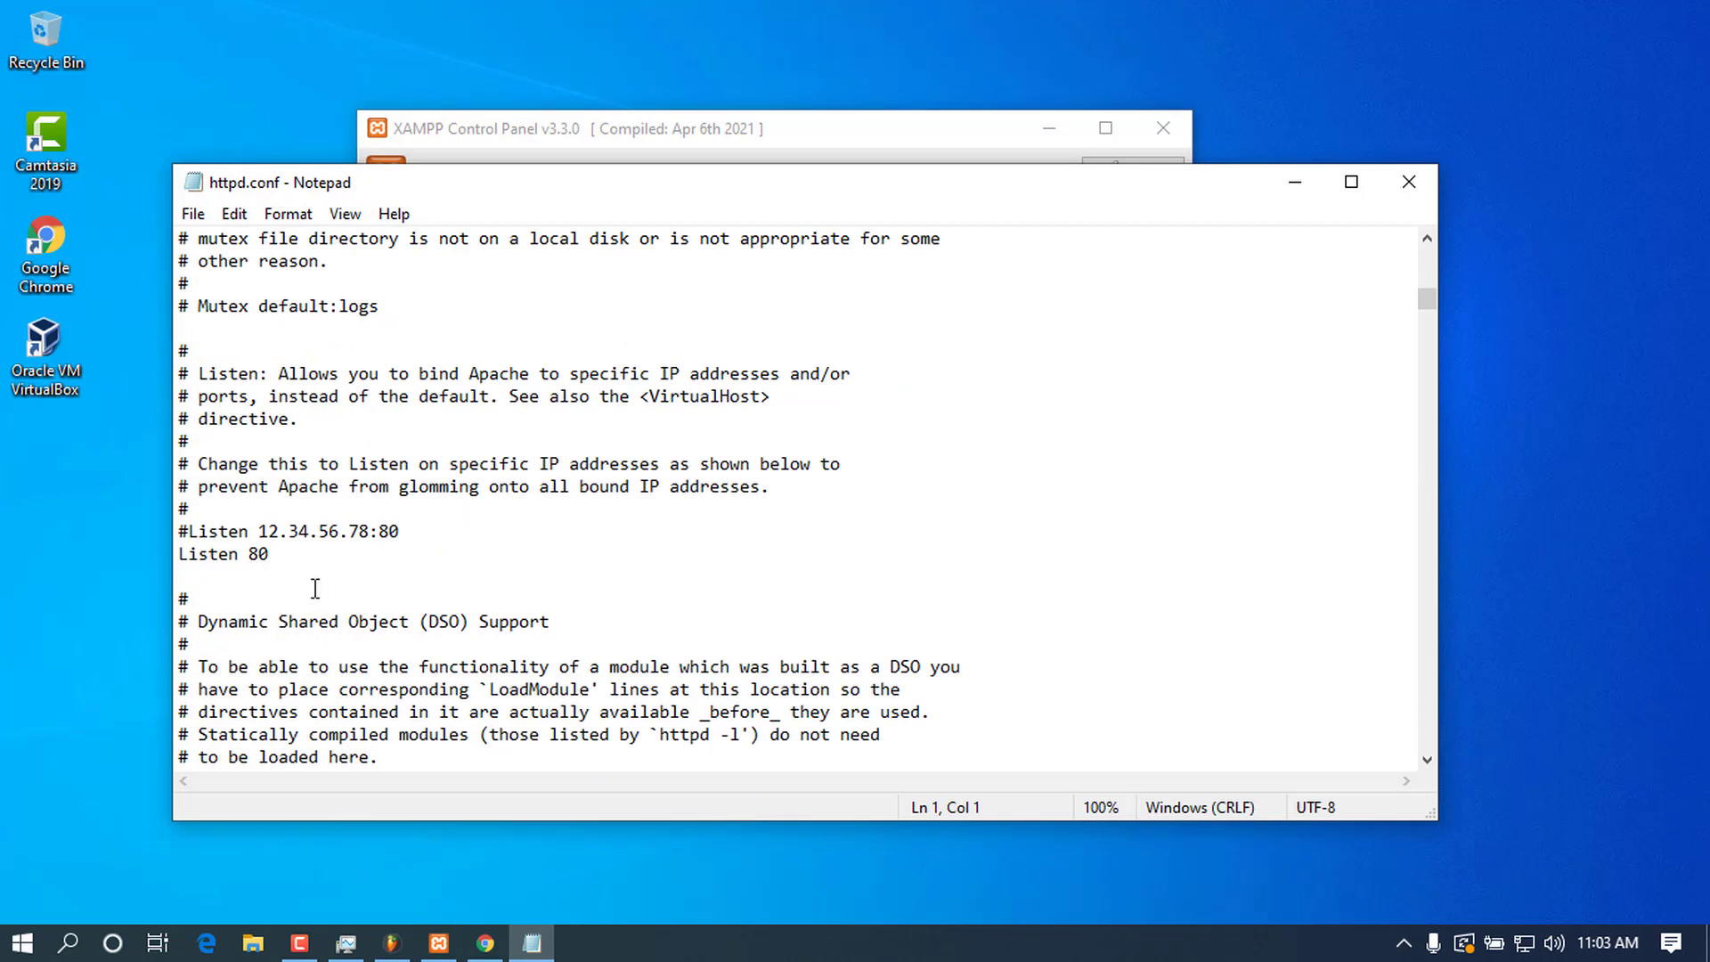
pyautogui.click(292, 556)
pyautogui.click(1296, 185)
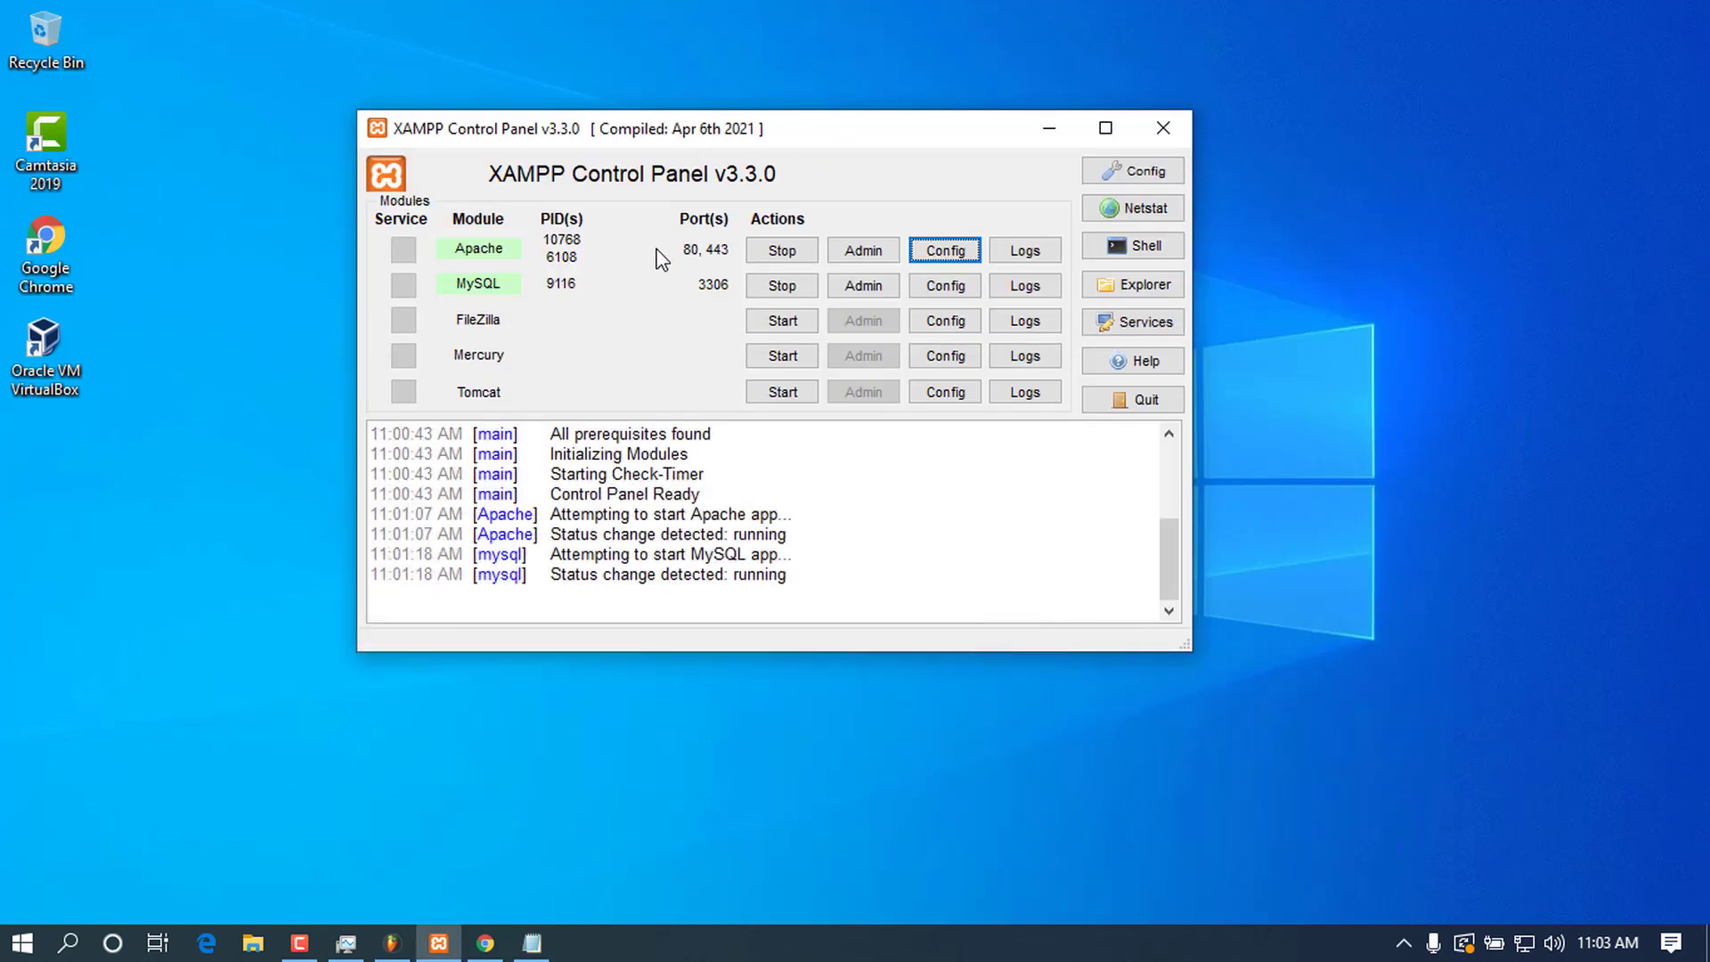
pyautogui.moveTo(820, 143); pyautogui.dragTo(860, 131)
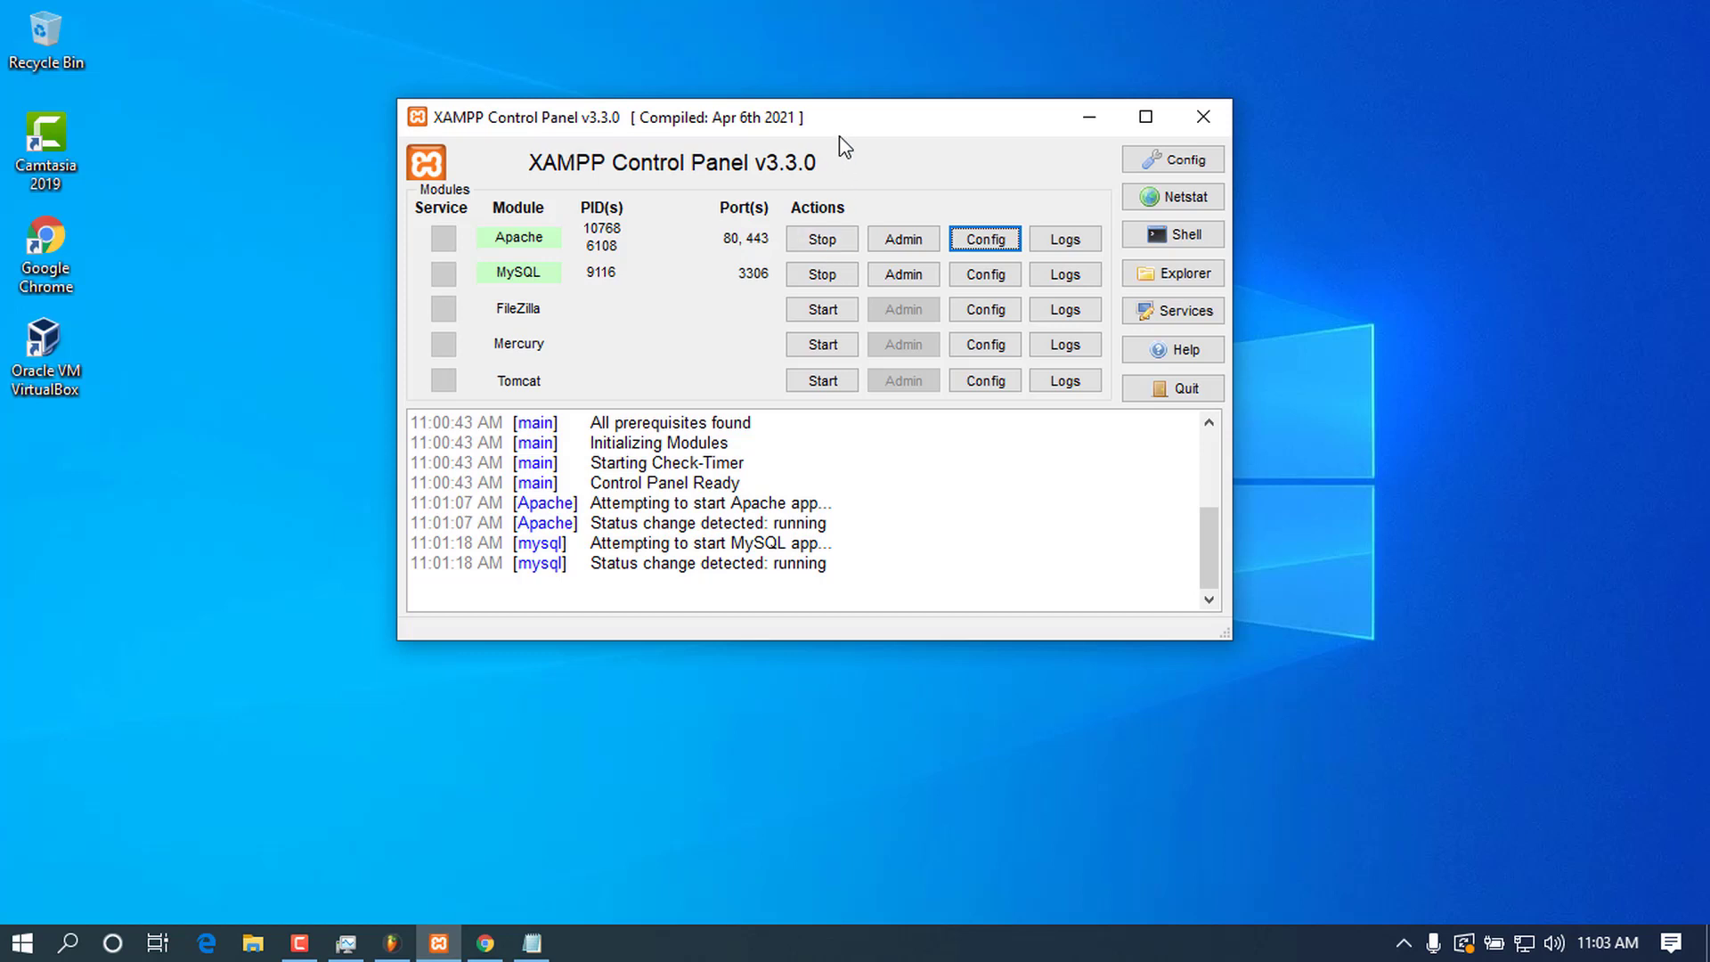
pyautogui.moveTo(839, 135); pyautogui.dragTo(879, 135)
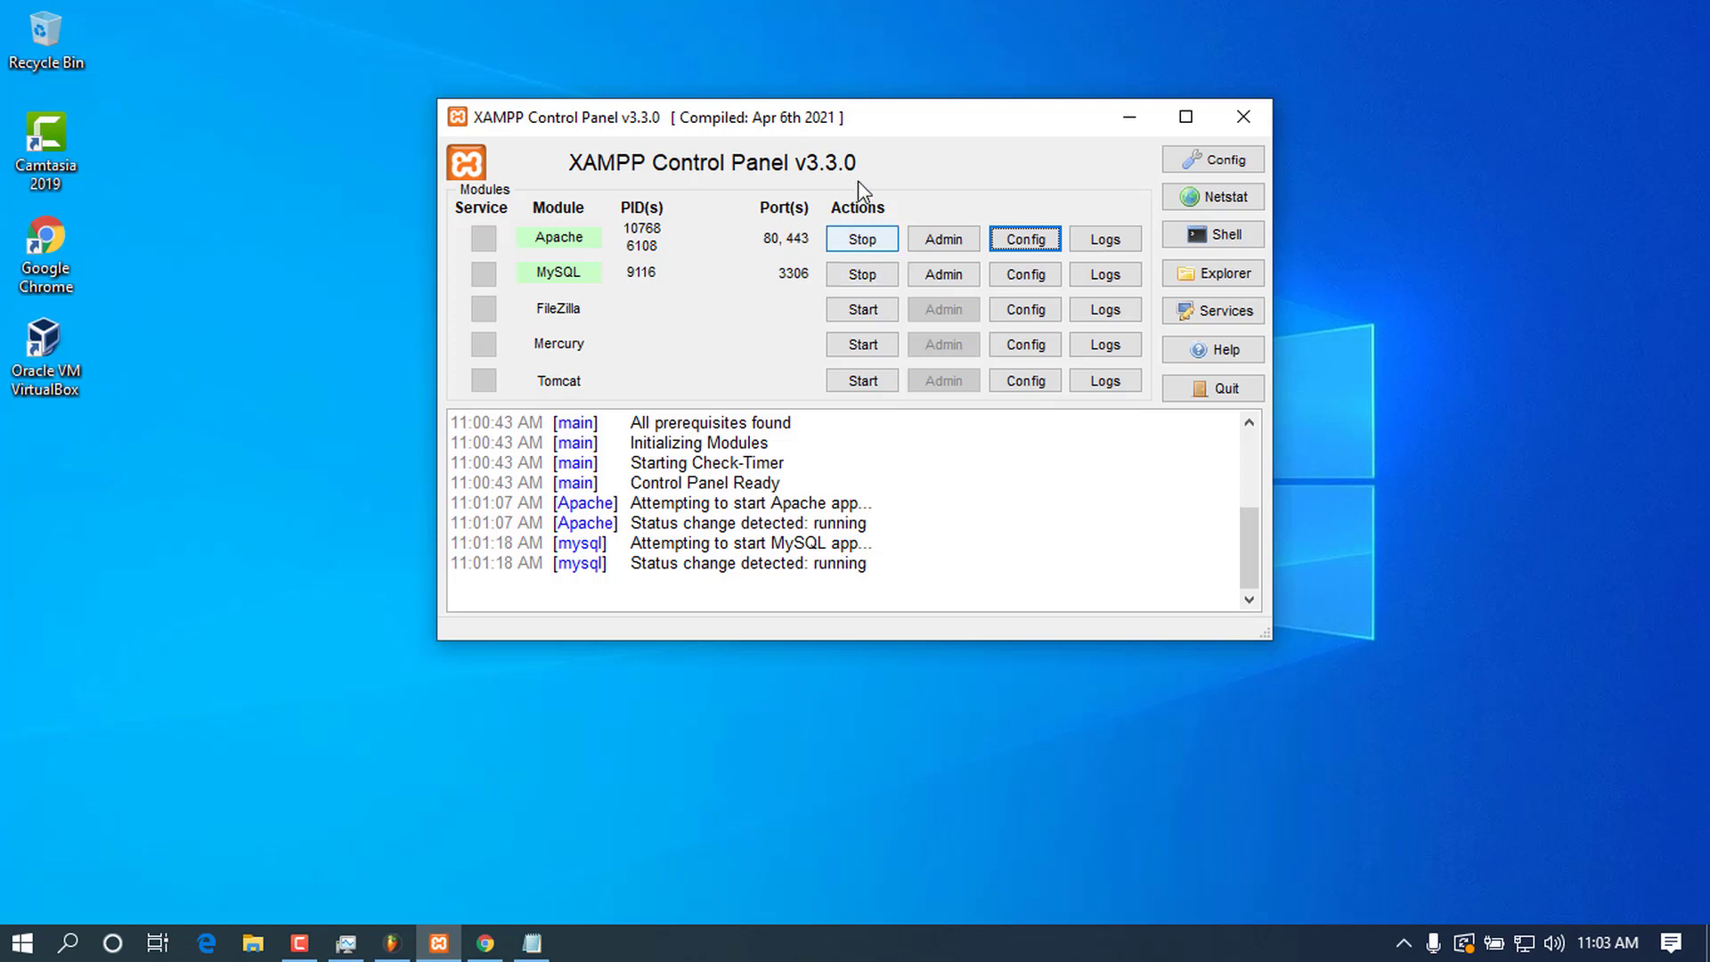